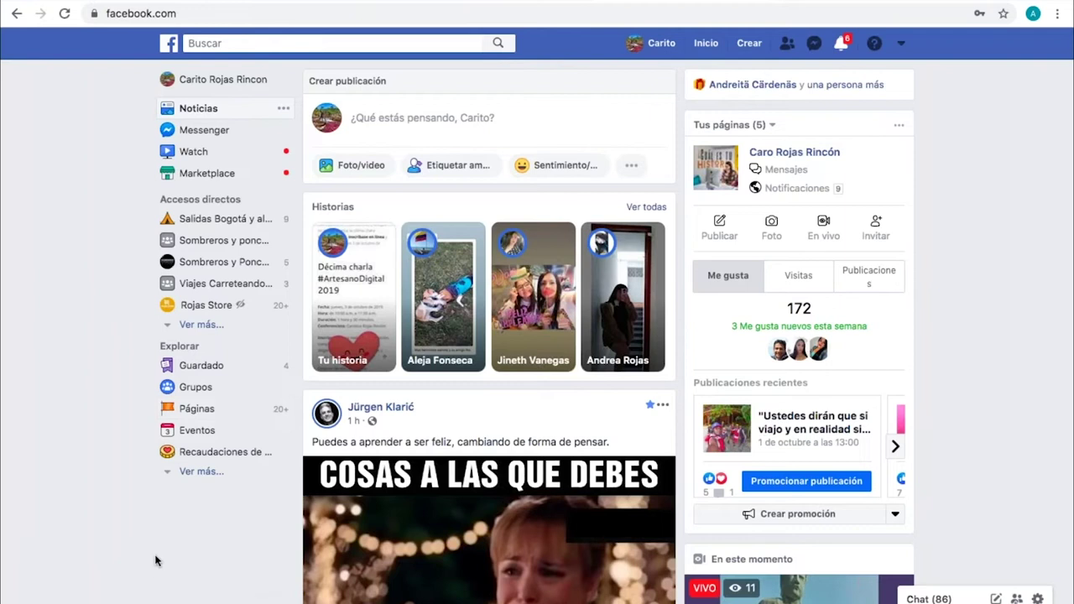
Go to business.facebook.com to reach the business selection page
{"action": "left_click", "coordinate": [903, 45]}
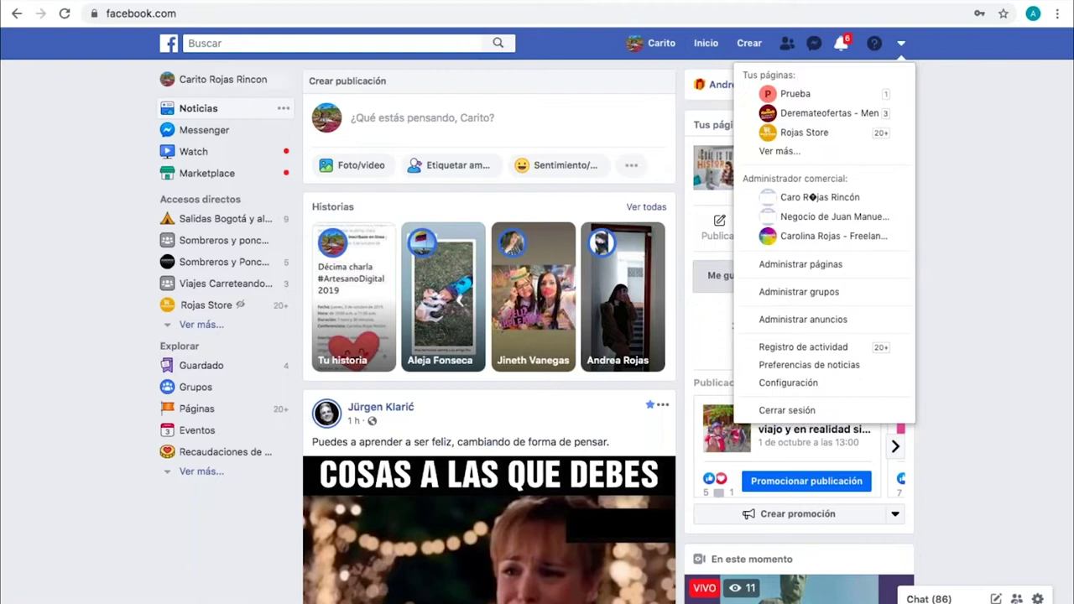
{"action": "key", "text": "super+l"}
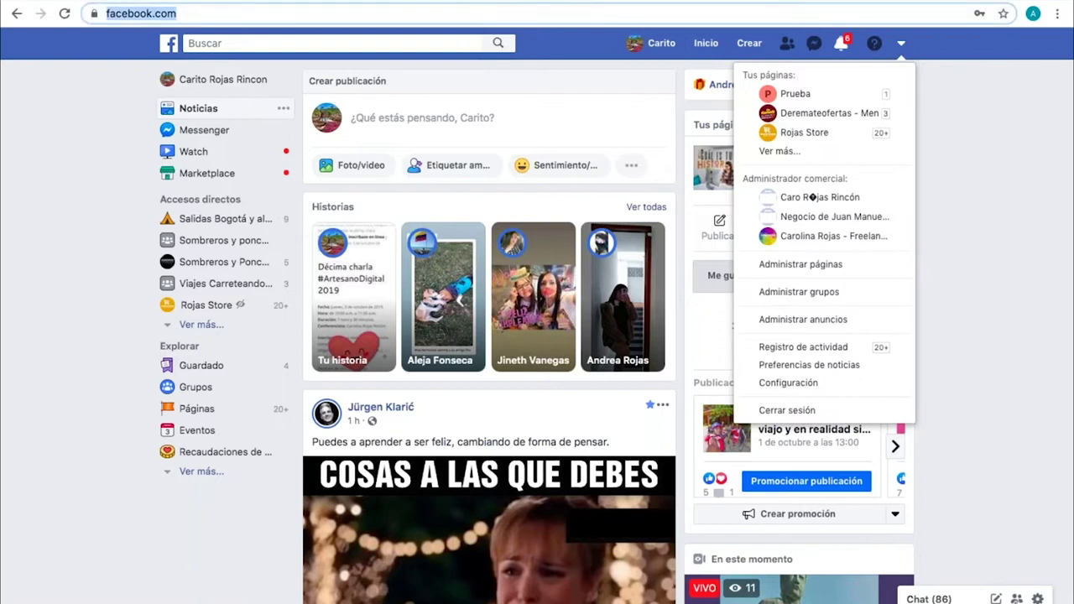
{"action": "type", "text": "bus"}
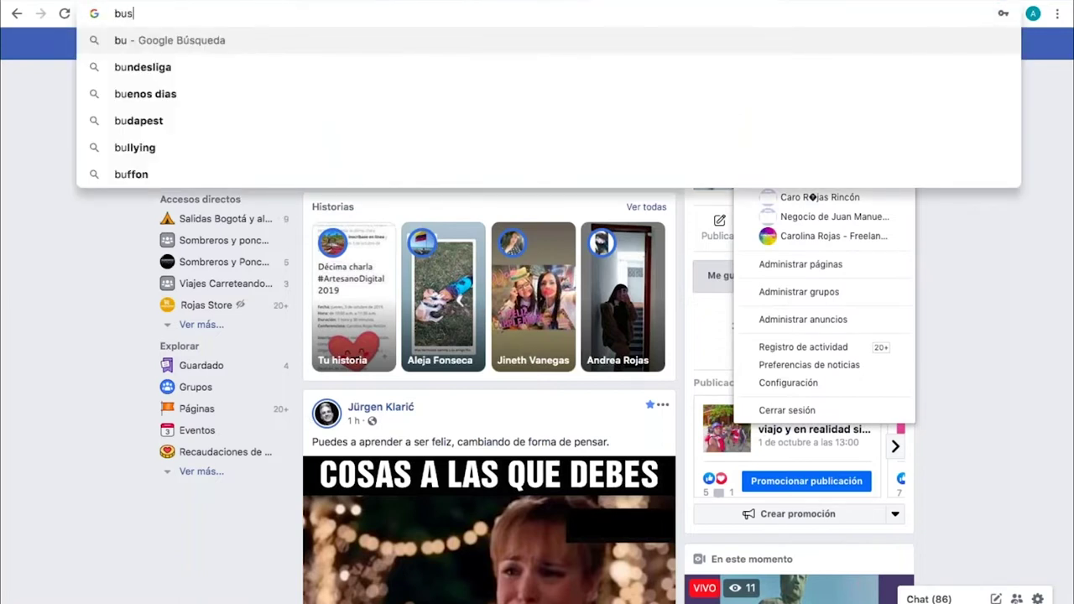
{"action": "type", "text": "iness.f"}
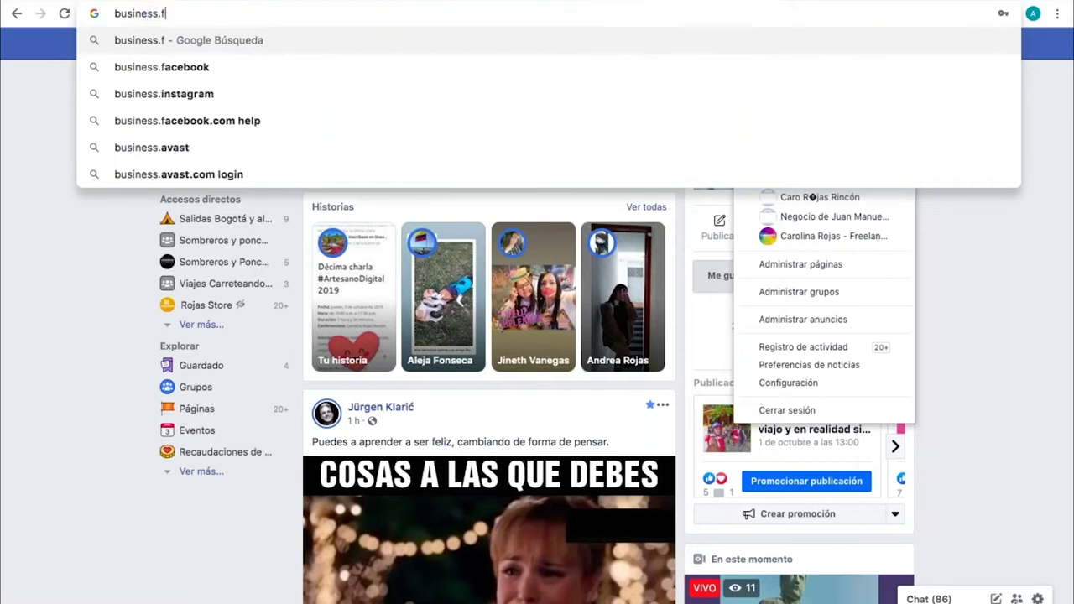
{"action": "type", "text": "acebook"}
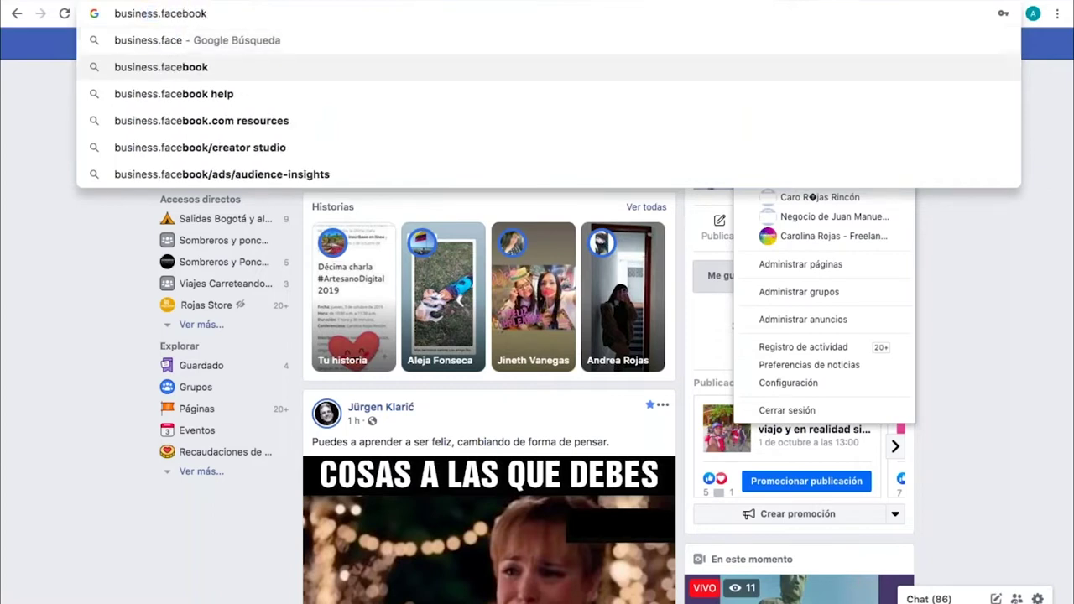
{"action": "type", "text": ".com"}
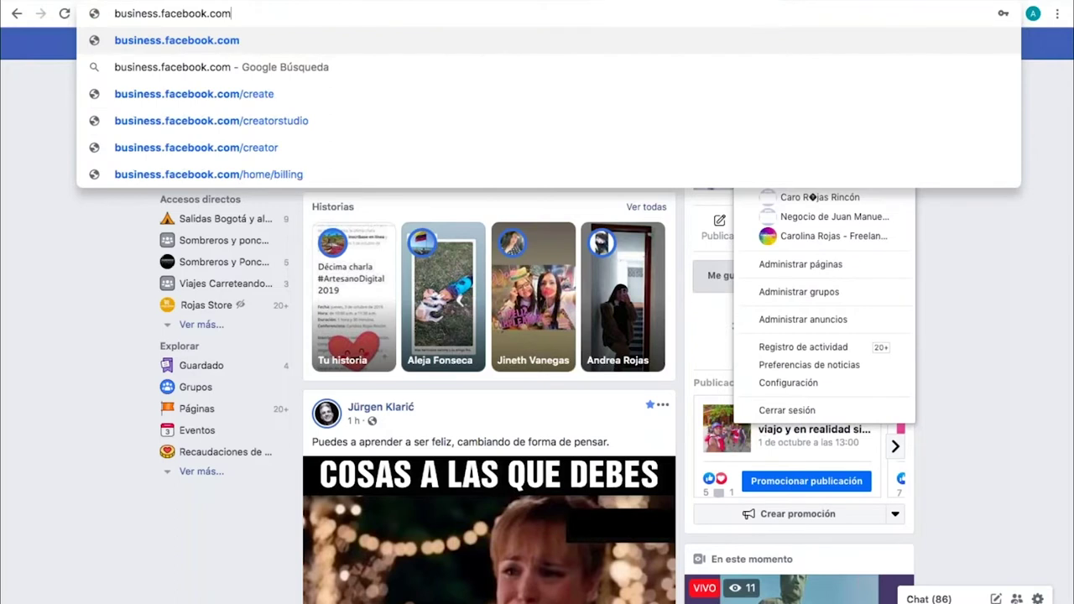
{"action": "key", "text": "Return"}
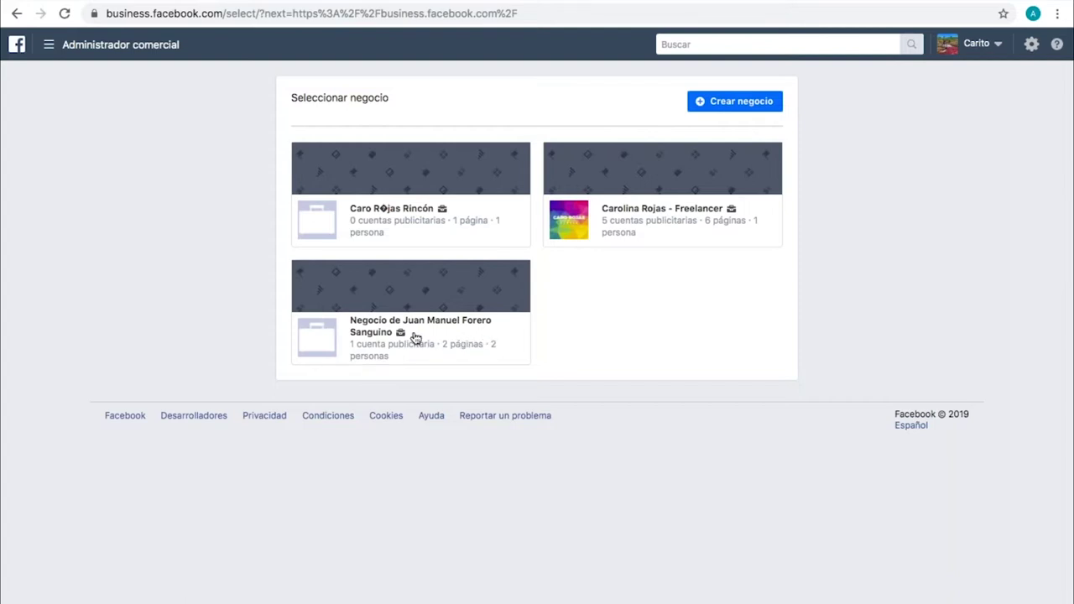
Open the freelancer business and load its first listed ad account in the ads manager
{"action": "left_click", "coordinate": [610, 228]}
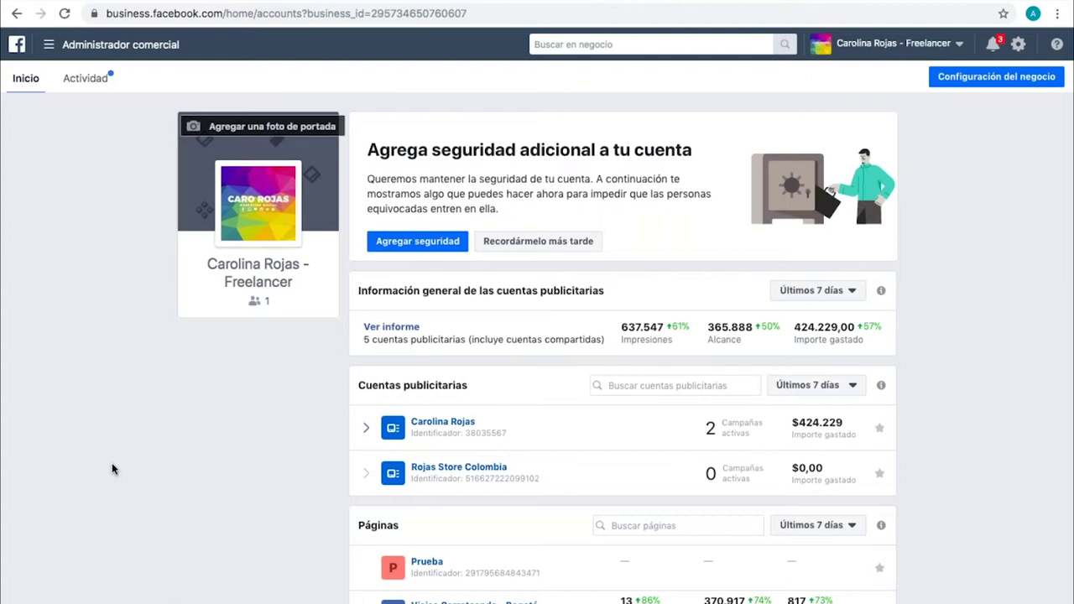
{"action": "scroll", "coordinate": [112, 467], "scroll_direction": "down", "scroll_amount": 3}
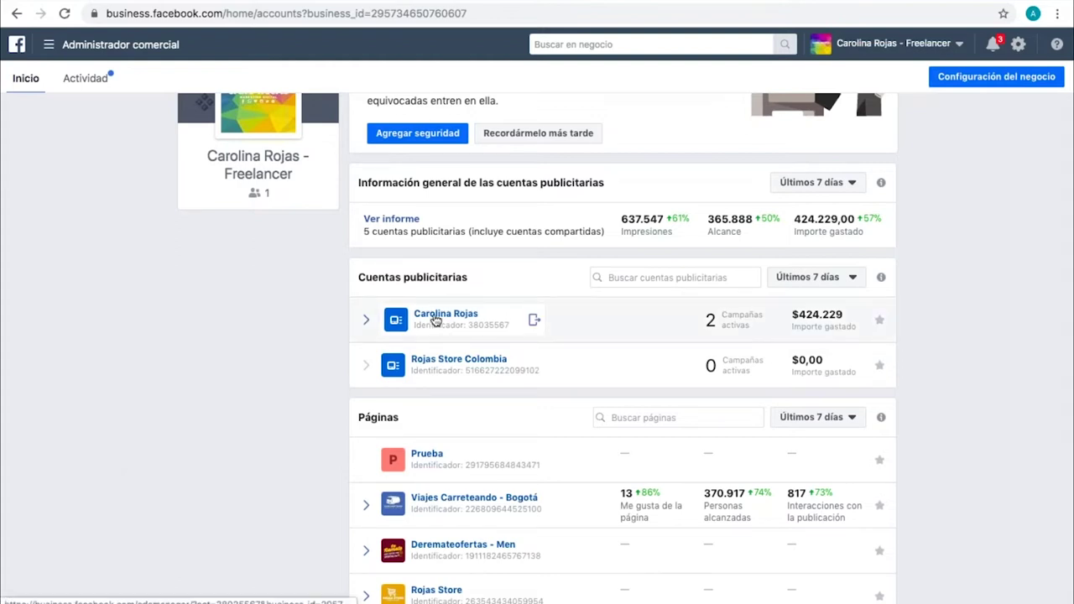
{"action": "scroll", "coordinate": [247, 365], "scroll_direction": "down", "scroll_amount": 1}
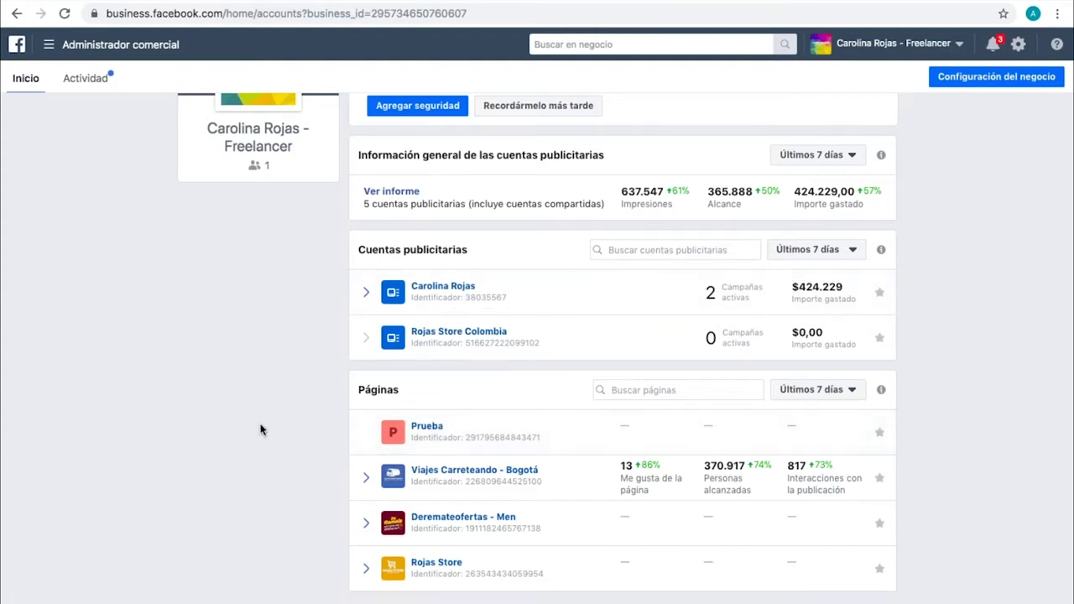
{"action": "left_click", "coordinate": [458, 287]}
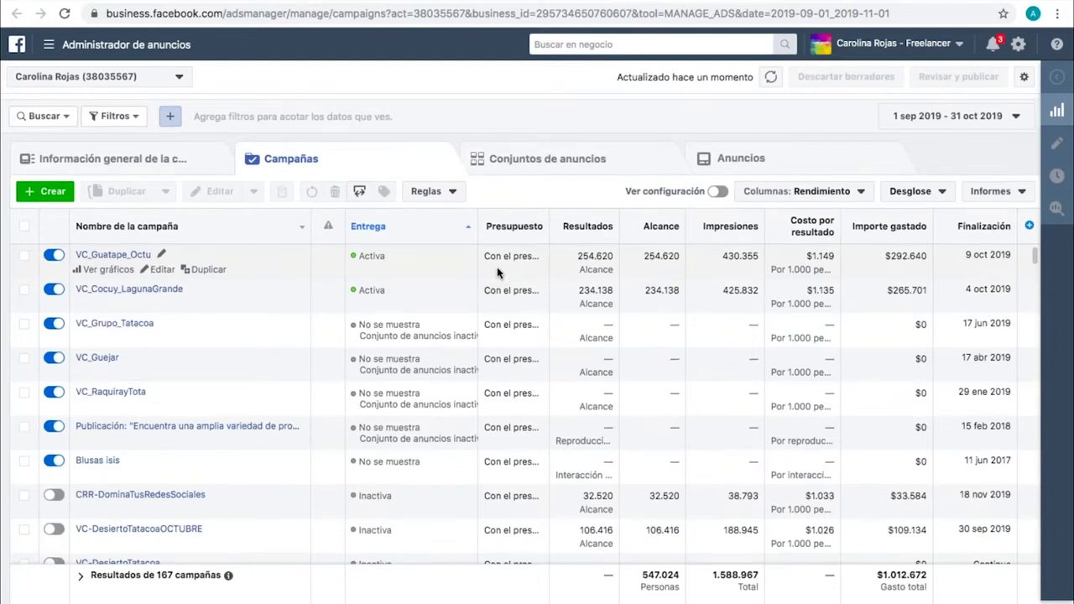
Switch to the Sombreros y ponchos de Colombia ad account and start creating a new campaign
{"action": "left_click", "coordinate": [183, 77]}
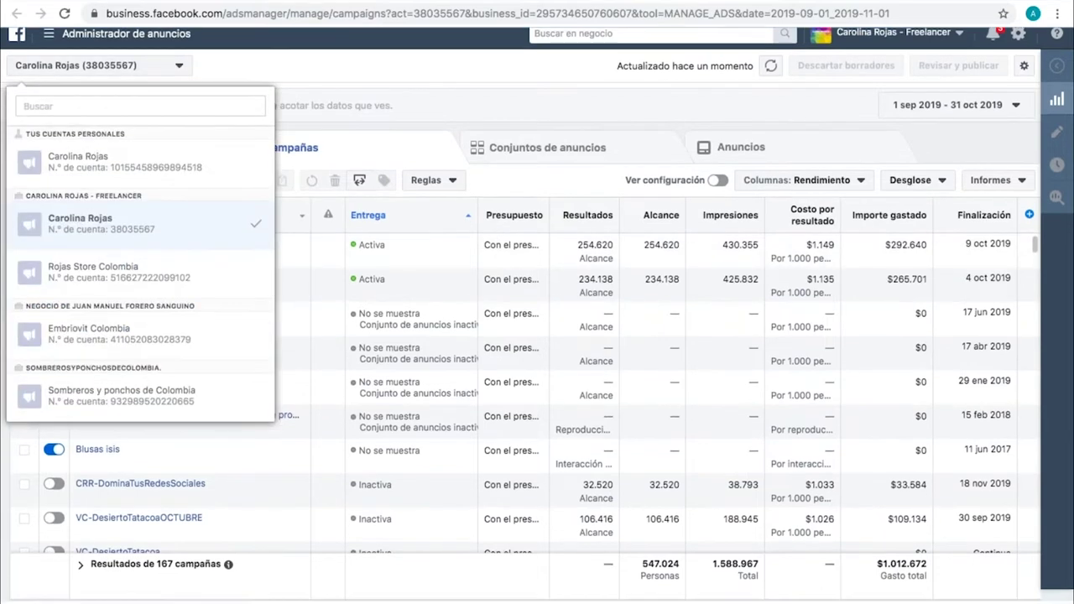
{"action": "key", "text": "Escape"}
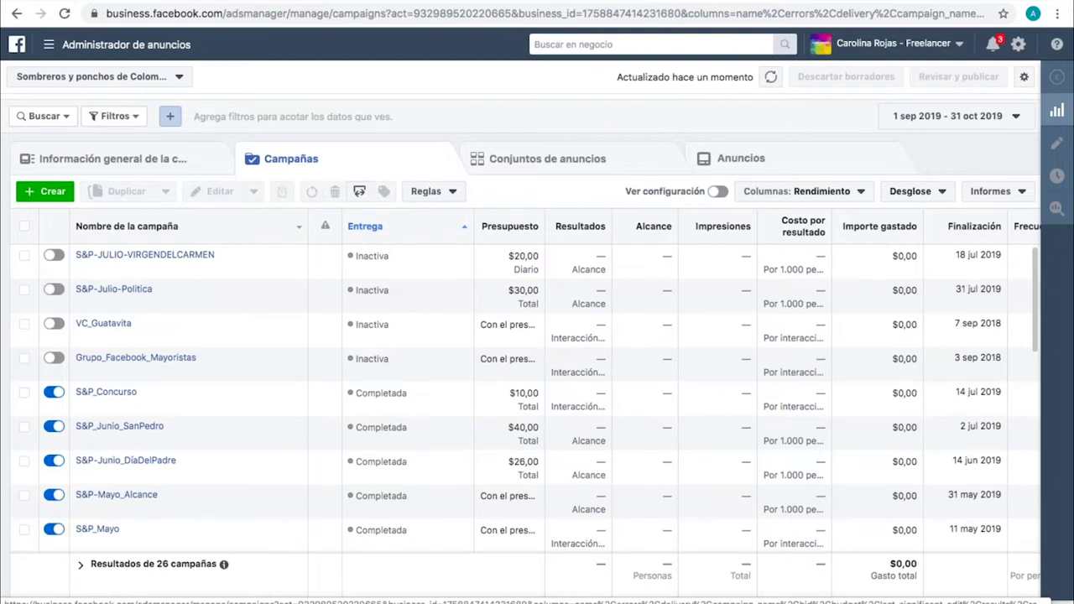
{"action": "left_click", "coordinate": [46, 191]}
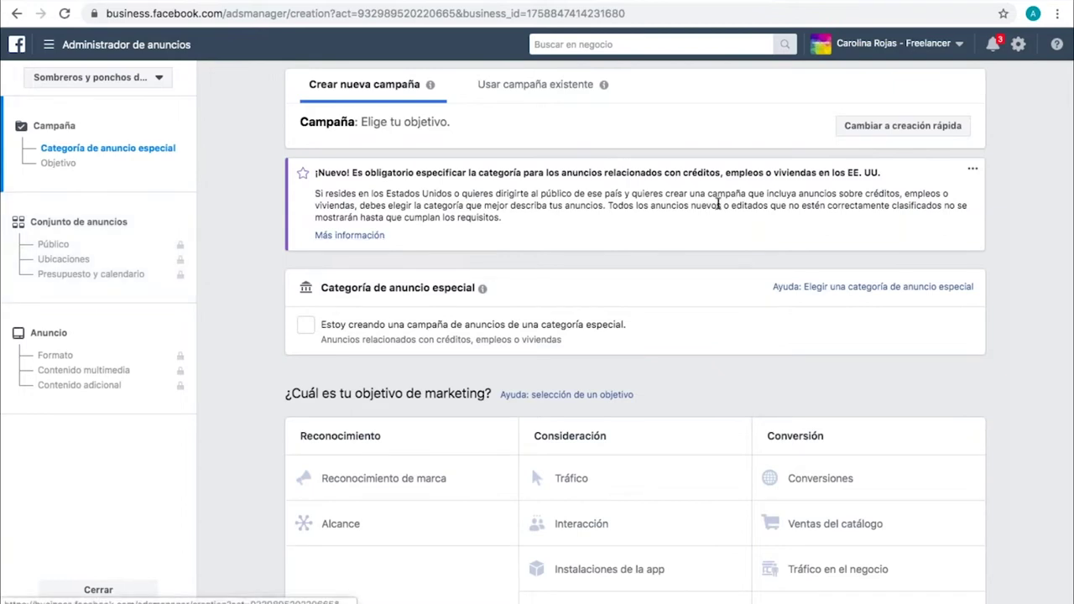
Choose Alcance as the campaign's marketing objective
{"action": "scroll", "coordinate": [969, 157], "scroll_direction": "down", "scroll_amount": 3}
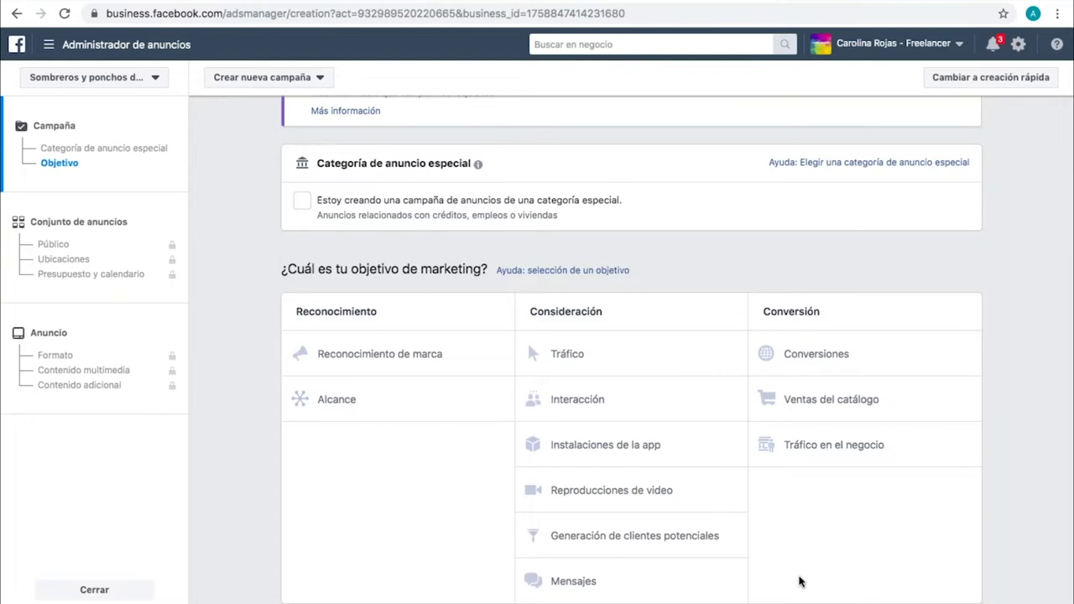
{"action": "mouse_move", "coordinate": [731, 581]}
{"action": "left_click", "coordinate": [381, 420]}
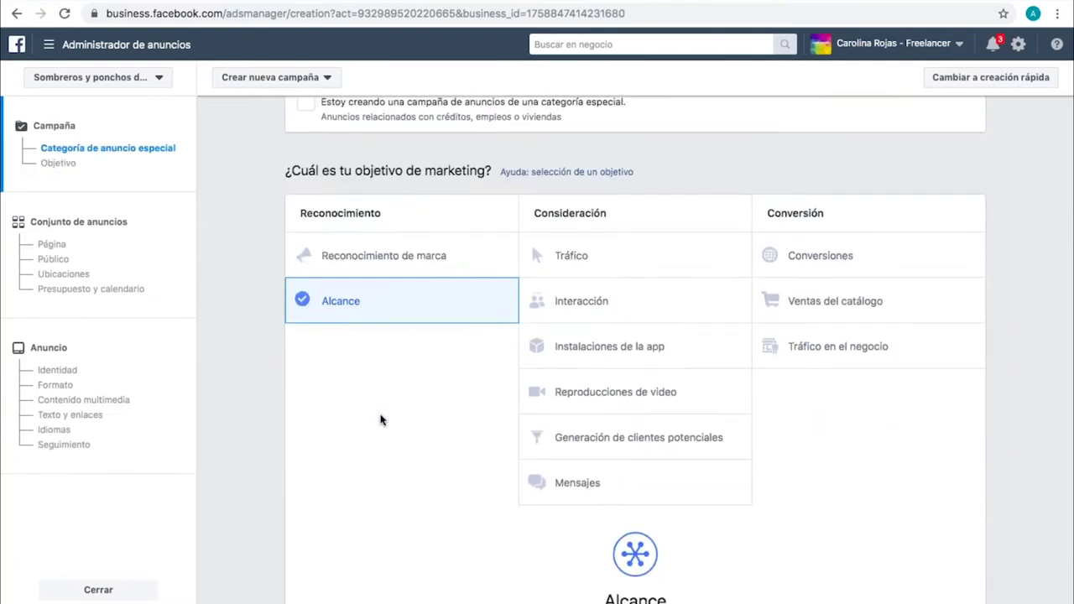
Name the campaign "Mochilaswayuu" in place of the default name
{"action": "scroll", "coordinate": [380, 419], "scroll_direction": "down", "scroll_amount": 5}
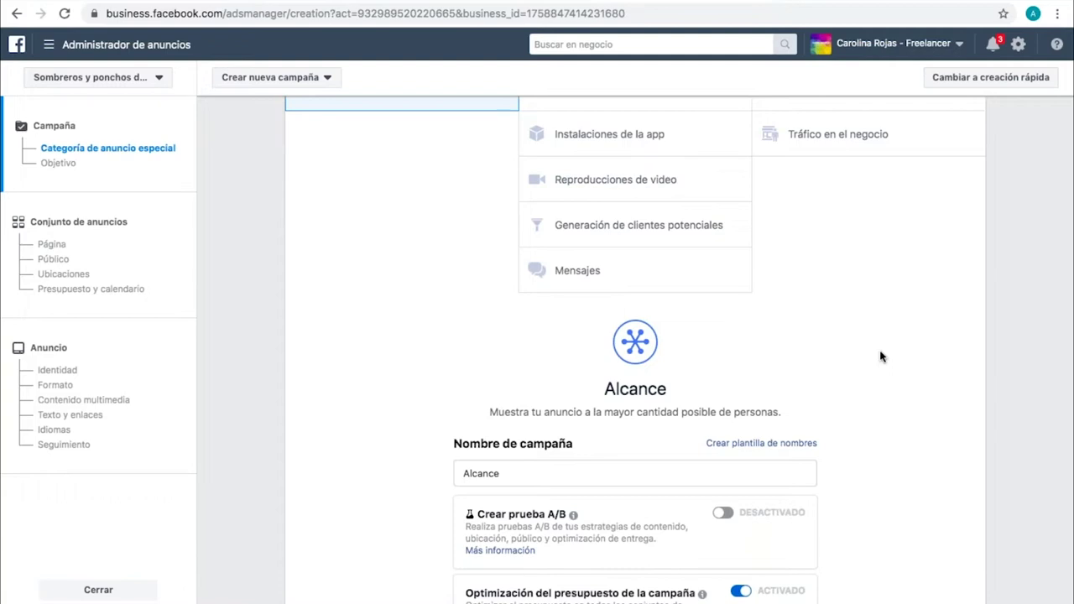
{"action": "scroll", "coordinate": [881, 356], "scroll_direction": "down", "scroll_amount": 2}
{"action": "scroll", "coordinate": [863, 401], "scroll_direction": "down", "scroll_amount": 2}
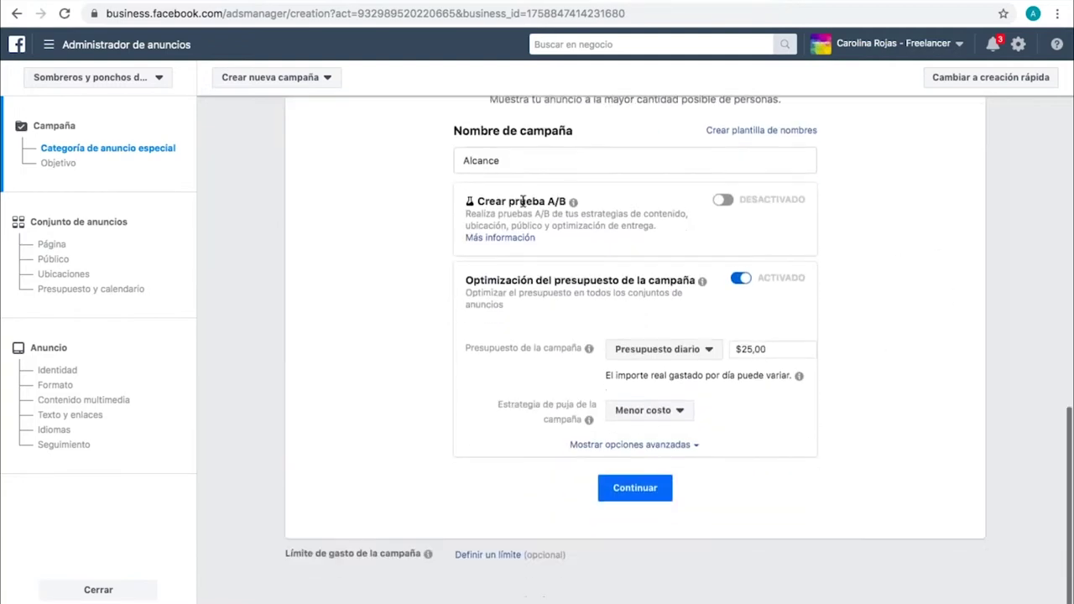
{"action": "left_click_drag", "start_coordinate": [515, 162], "coordinate": [467, 164]}
{"action": "key", "text": "BackSpace"}
{"action": "key", "text": "BackSpace"}
{"action": "type", "text": "scott"}
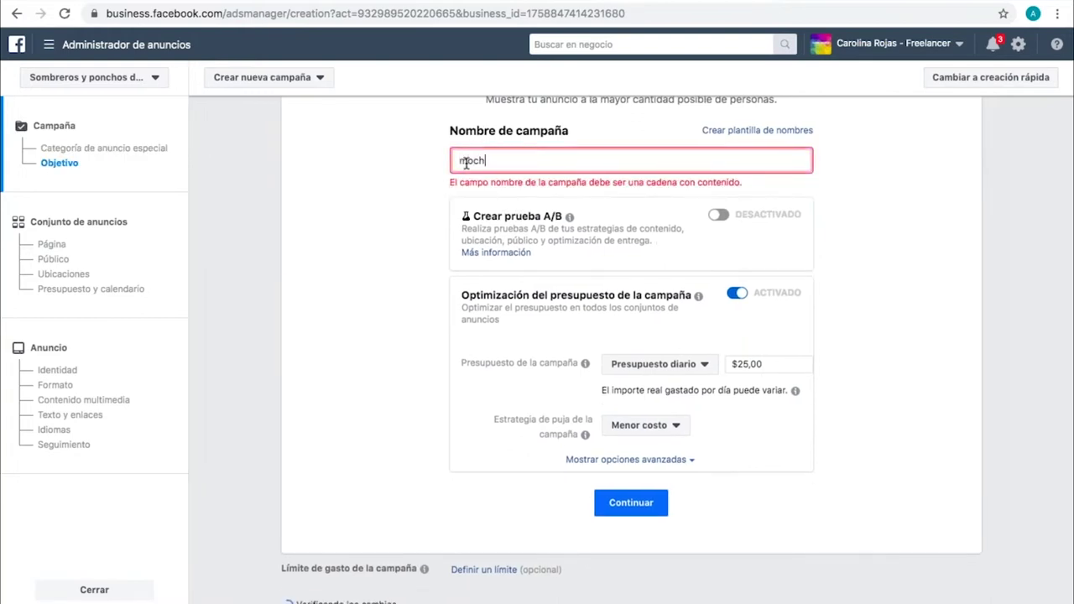
{"action": "key", "text": "BackSpace"}
{"action": "key", "text": "BackSpace"}
{"action": "key", "text": "BackSpace"}
{"action": "key", "text": "BackSpace"}
{"action": "key", "text": "BackSpace"}
{"action": "type", "text": "Mochilas"}
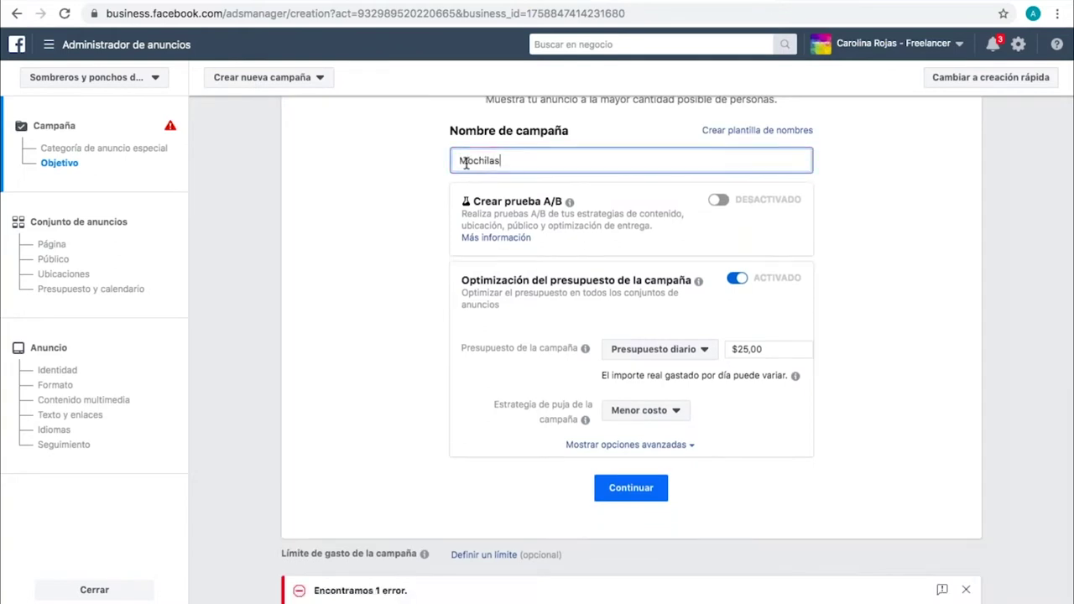
{"action": "type", "text": "wayuu"}
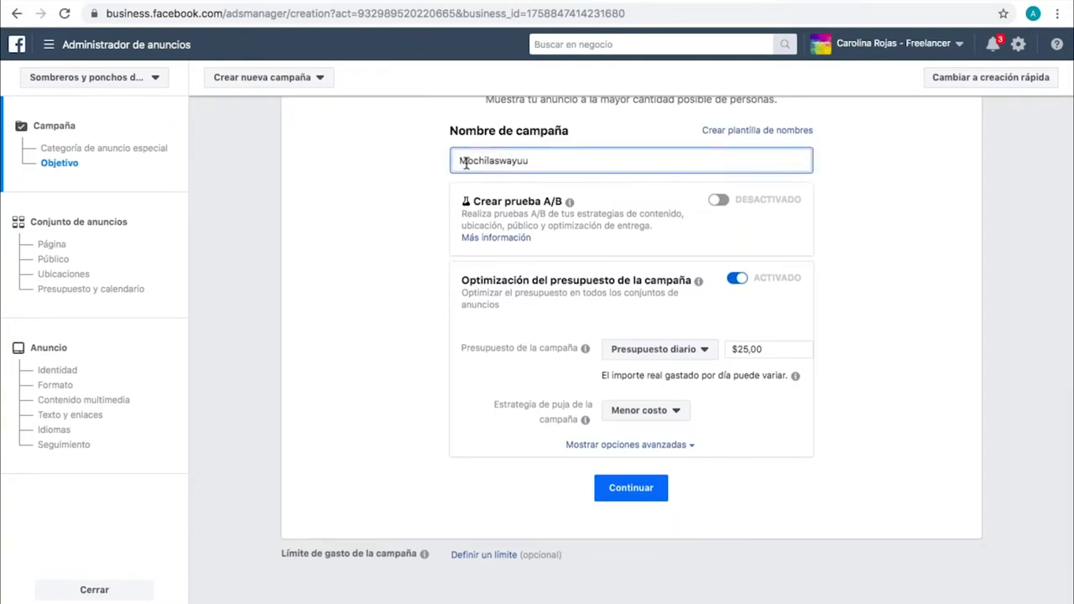
Change the campaign budget type to Presupuesto total
{"action": "left_click", "coordinate": [655, 349]}
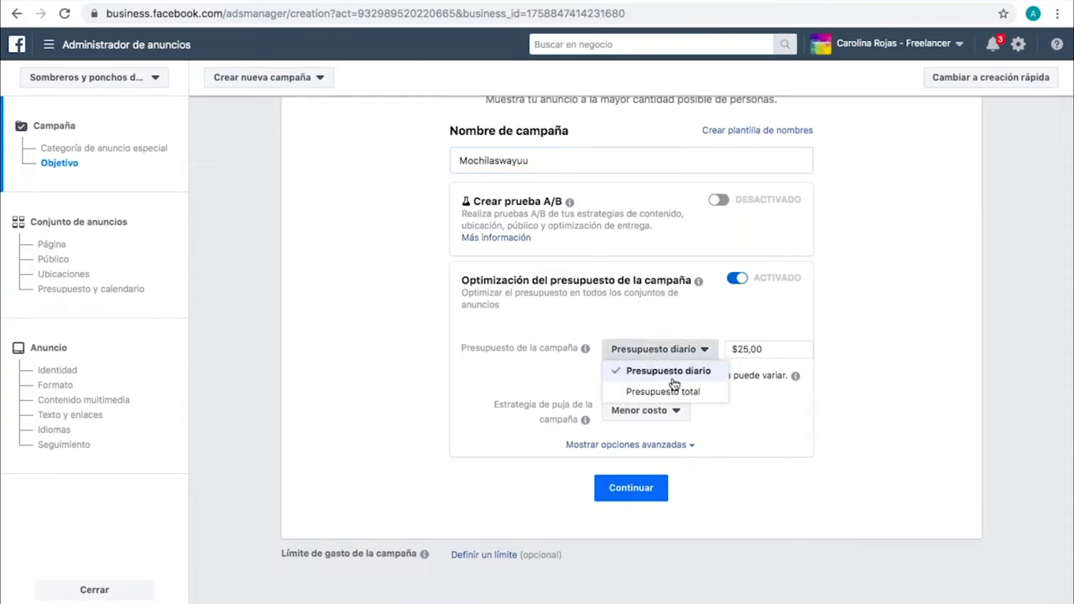
{"action": "left_click", "coordinate": [680, 392]}
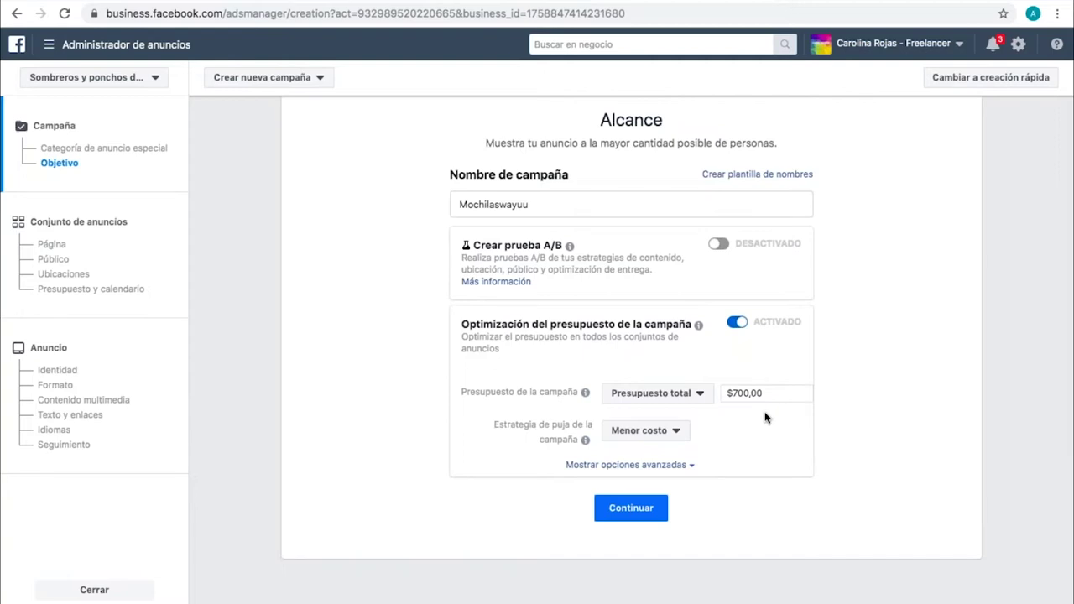
{"action": "left_click", "coordinate": [658, 396]}
{"action": "left_click_drag", "start_coordinate": [772, 395], "coordinate": [727, 393]}
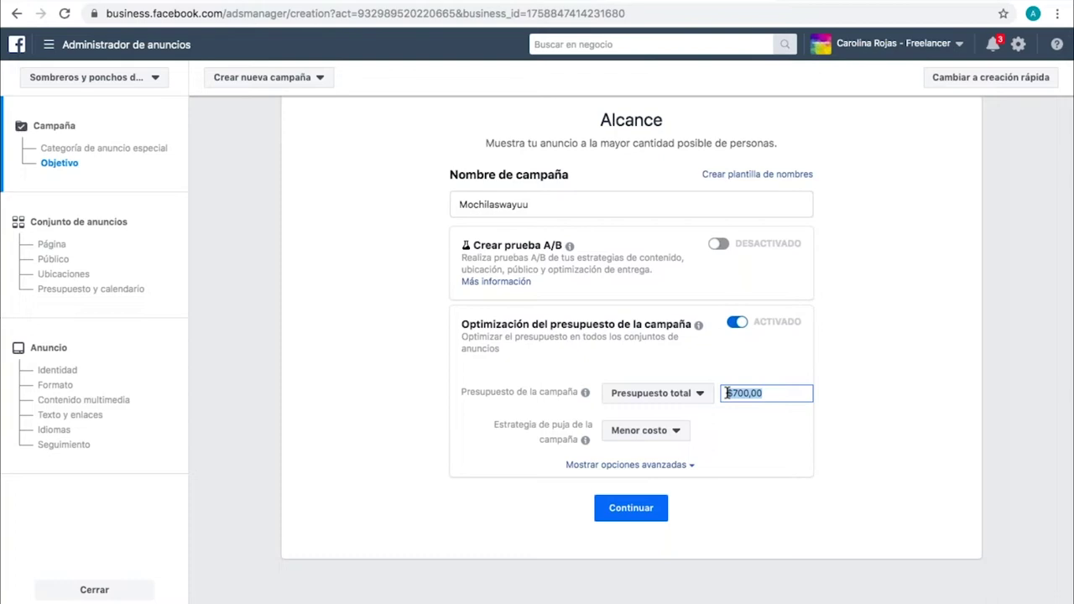
Choose Menor costo as the campaign's bid strategy and continue to the ad set settings
{"action": "left_click", "coordinate": [624, 438]}
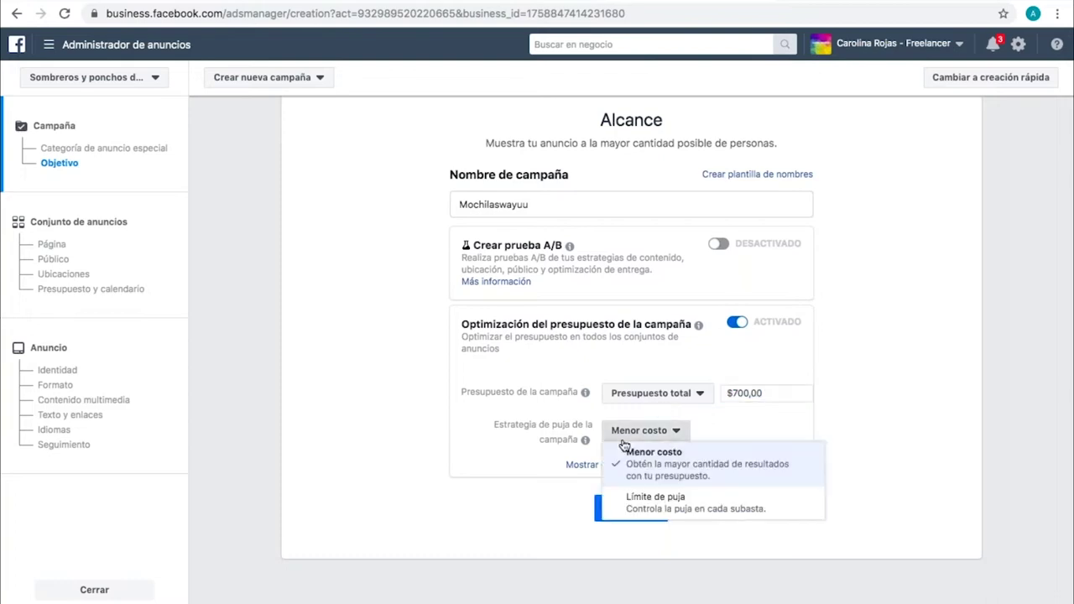
{"action": "left_click", "coordinate": [692, 471]}
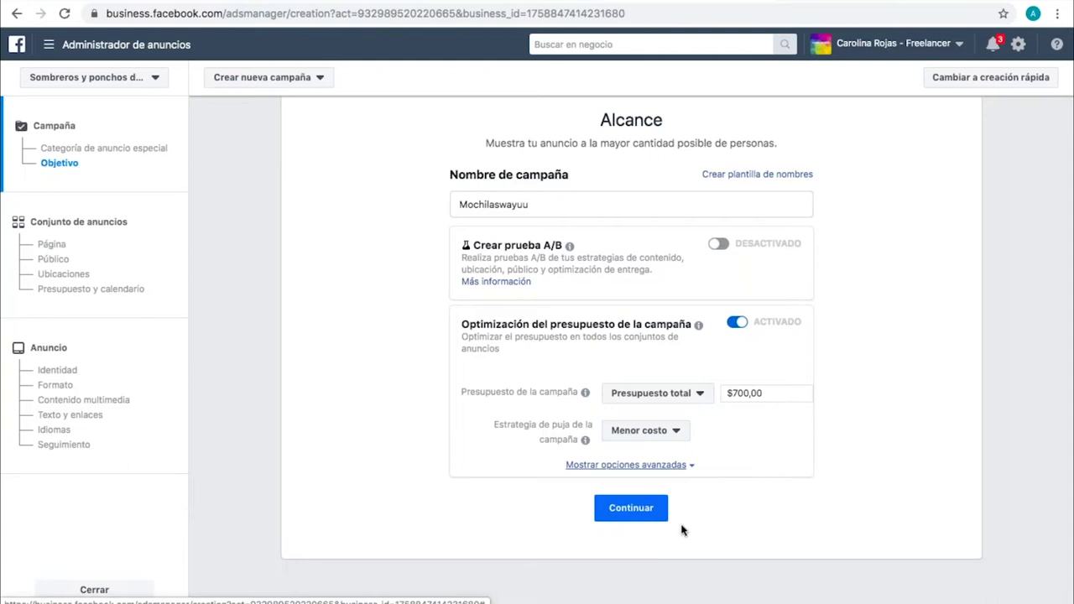
{"action": "left_click", "coordinate": [633, 513]}
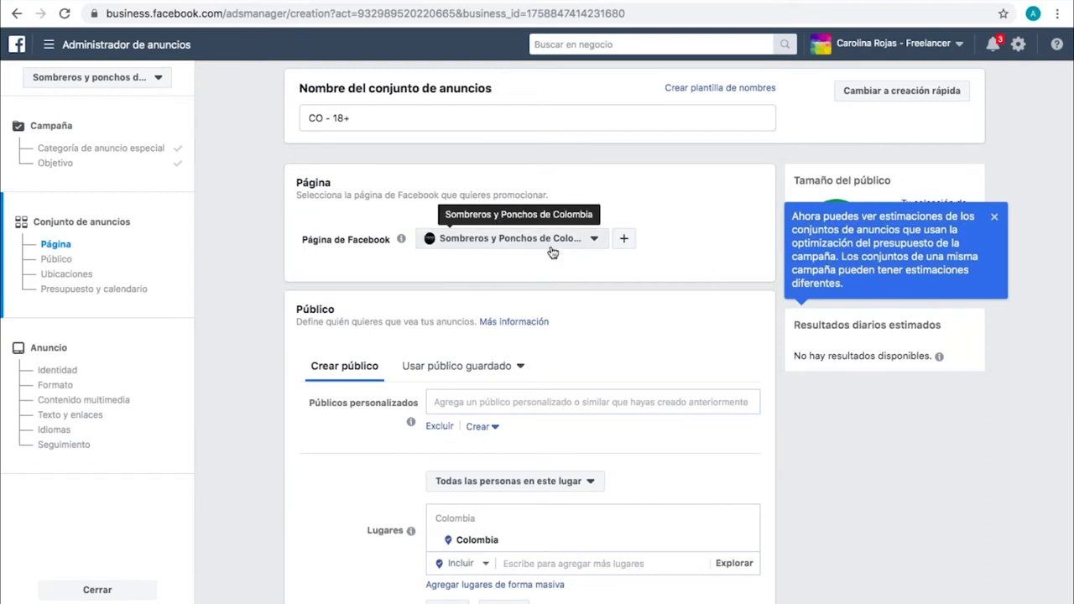
Dismiss the estimates tip and remove Colombia from the audience's locations, closing the resulting notice
{"action": "scroll", "coordinate": [696, 291], "scroll_direction": "down", "scroll_amount": 1}
{"action": "scroll", "coordinate": [696, 291], "scroll_direction": "down", "scroll_amount": 5}
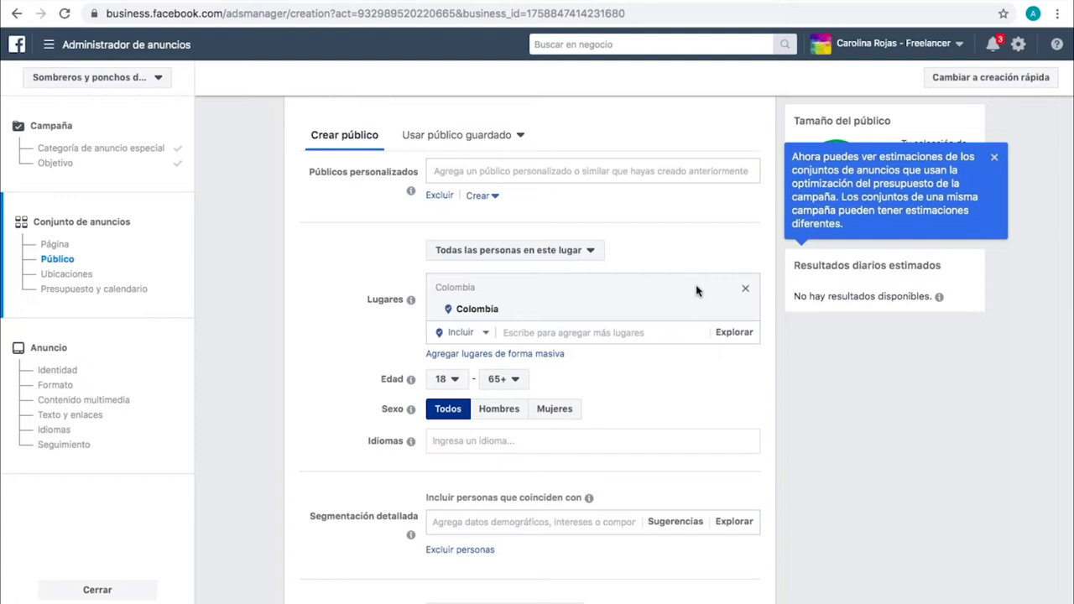
{"action": "left_click", "coordinate": [995, 159]}
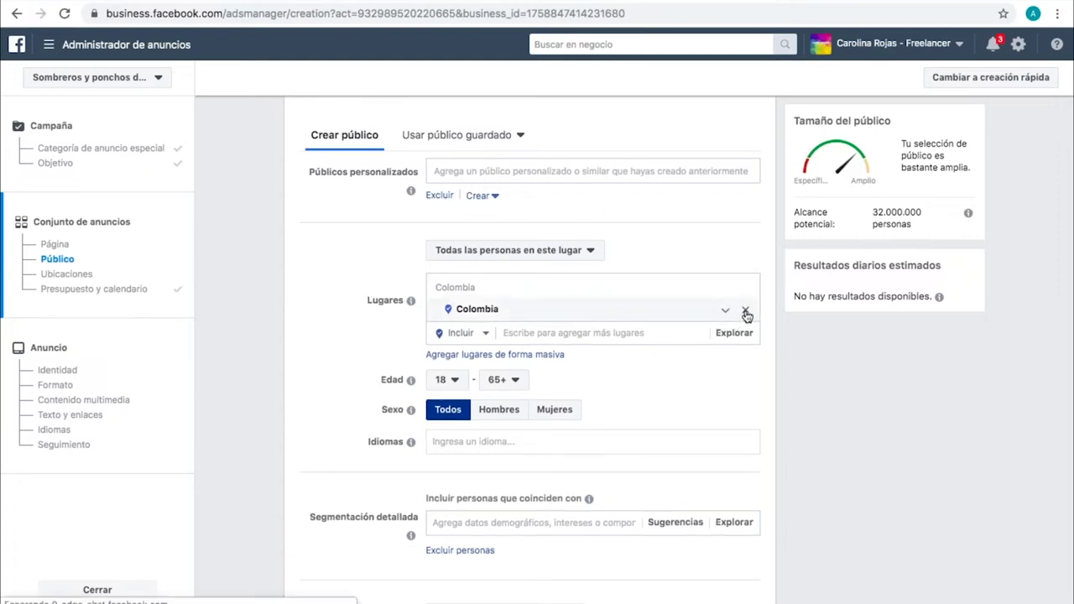
{"action": "left_click", "coordinate": [745, 312]}
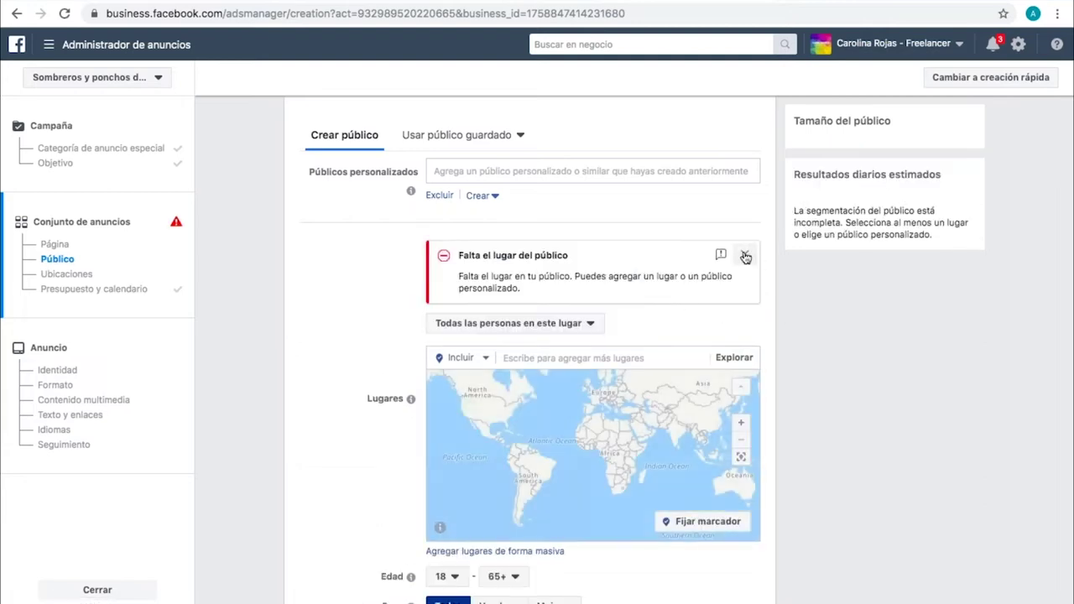
{"action": "left_click", "coordinate": [744, 254]}
Add the city of Bogotá, Distrito Especial, Colombia to the audience's included locations
{"action": "left_click", "coordinate": [550, 295]}
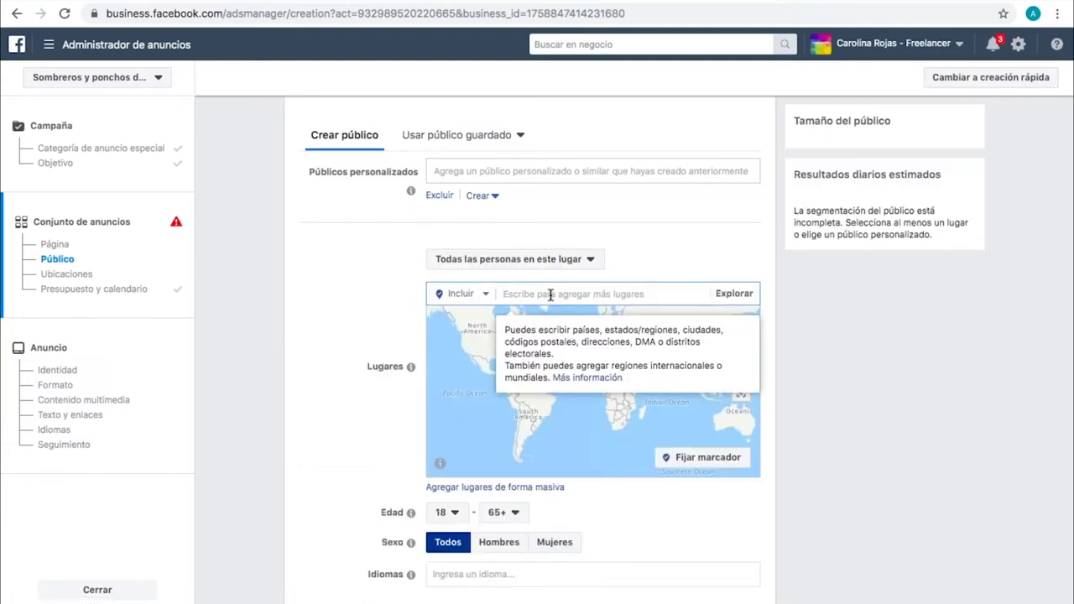
{"action": "type", "text": "bogot"}
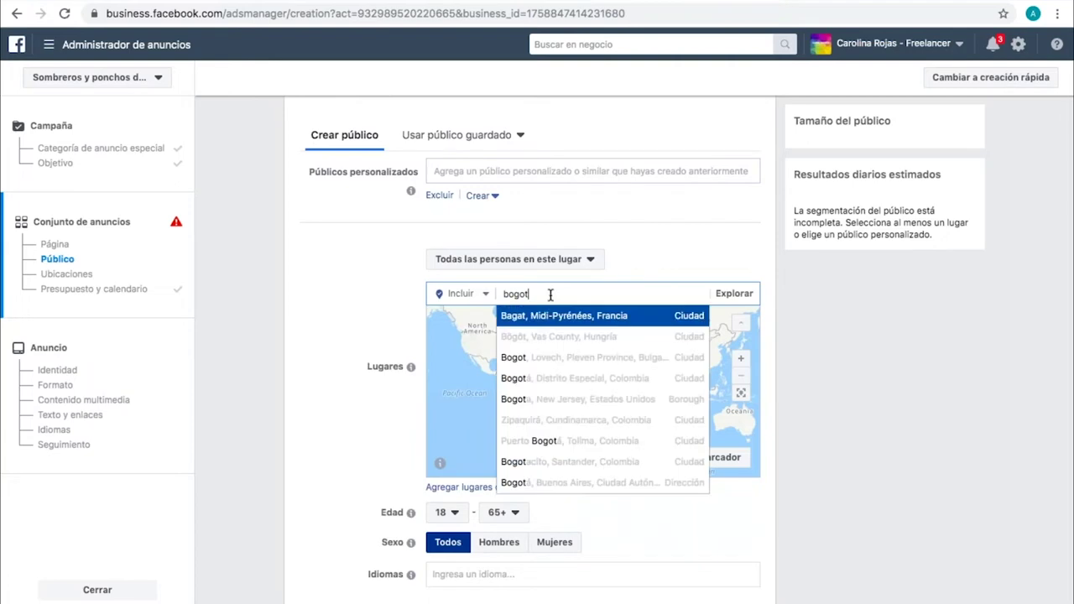
{"action": "type", "text": "a"}
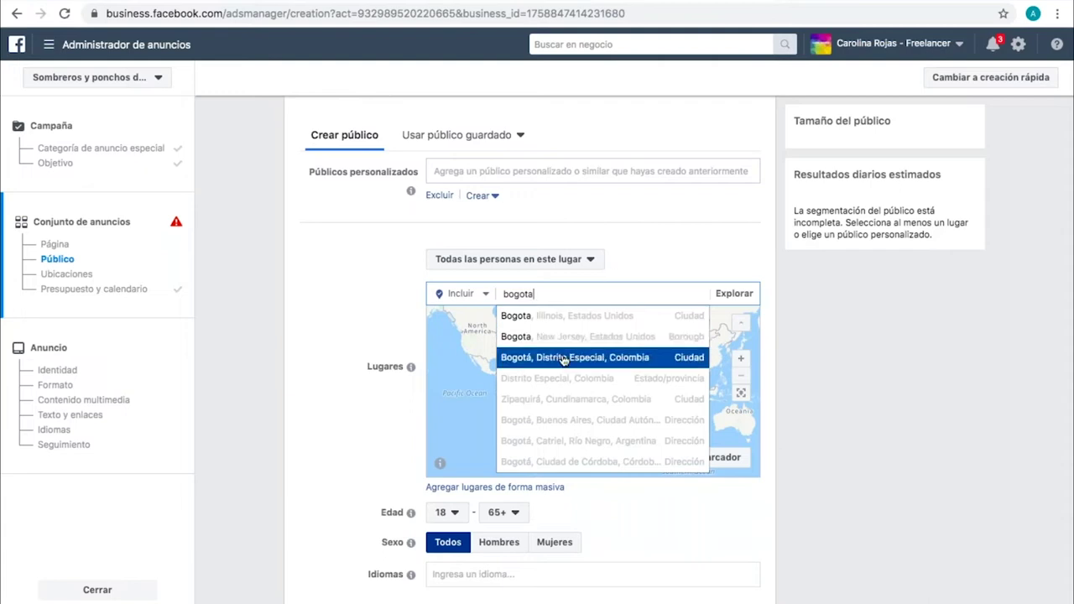
{"action": "key", "text": "Return"}
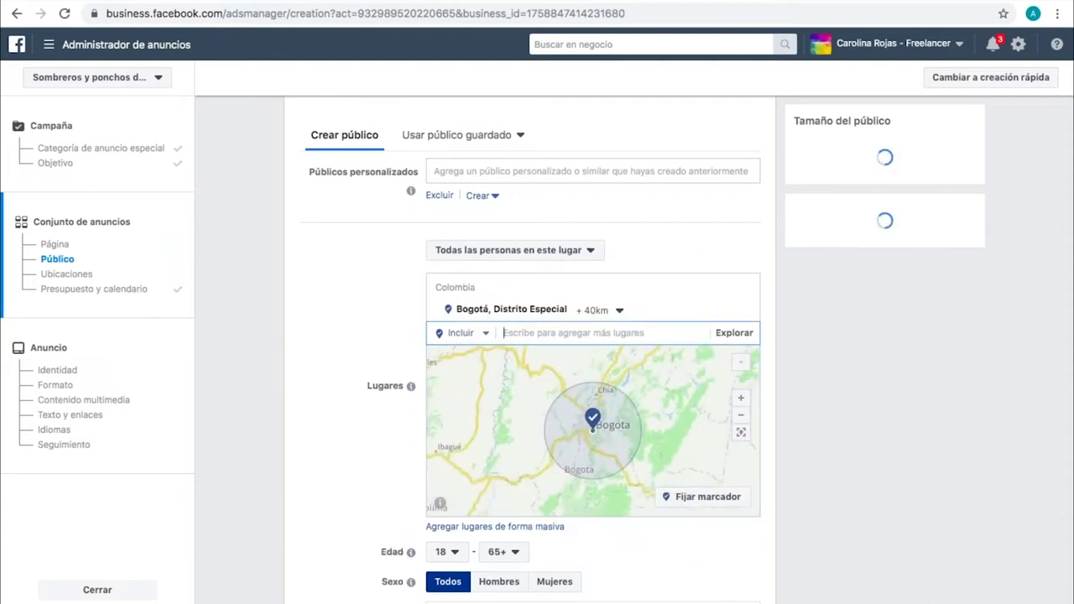
{"action": "left_click", "coordinate": [743, 400]}
{"action": "left_click", "coordinate": [743, 400]}
{"action": "left_click", "coordinate": [742, 399]}
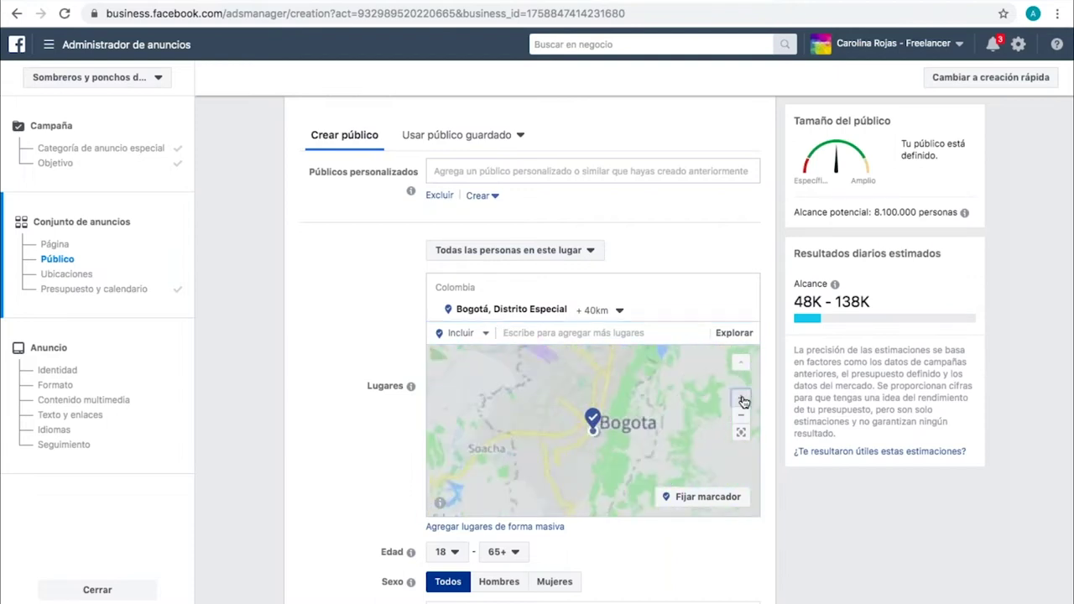
Replace Bogotá as the audience location with a map marker placed at Barrio Las Aguas in the city's centre
{"action": "left_click", "coordinate": [742, 400]}
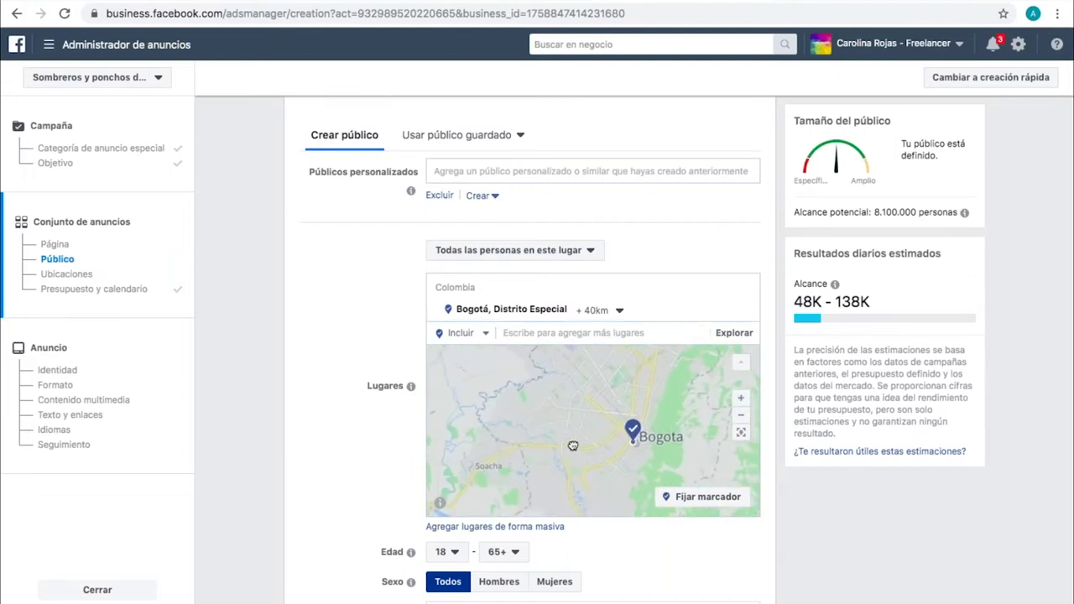
{"action": "left_click", "coordinate": [743, 401]}
{"action": "left_click_drag", "start_coordinate": [689, 357], "coordinate": [714, 430]}
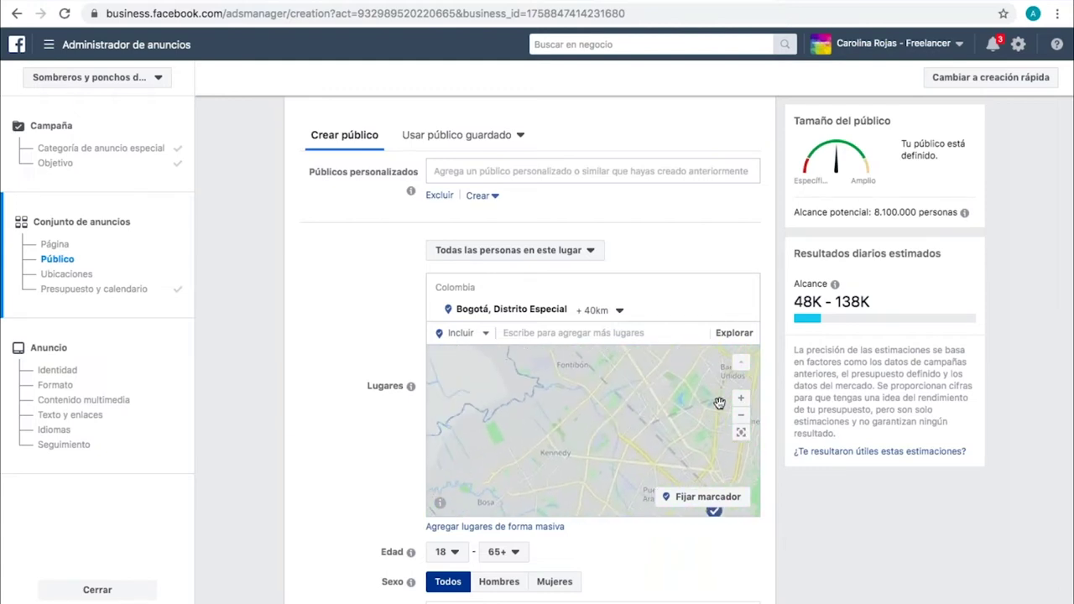
{"action": "double_click", "coordinate": [604, 466]}
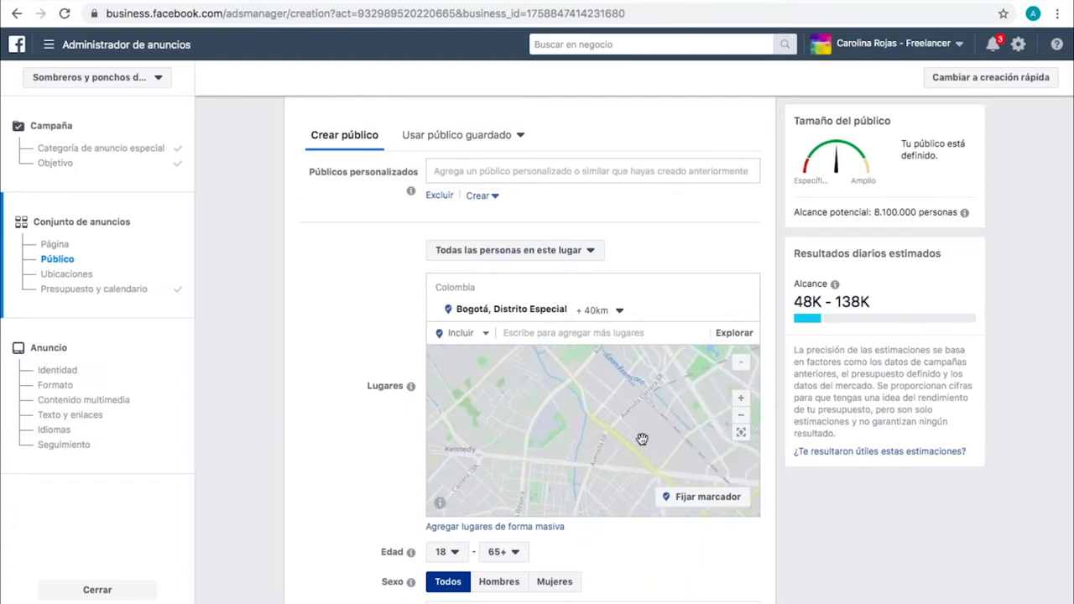
{"action": "left_click_drag", "start_coordinate": [643, 441], "coordinate": [558, 351]}
{"action": "left_click_drag", "start_coordinate": [660, 485], "coordinate": [622, 386]}
{"action": "left_click_drag", "start_coordinate": [738, 403], "coordinate": [502, 442]}
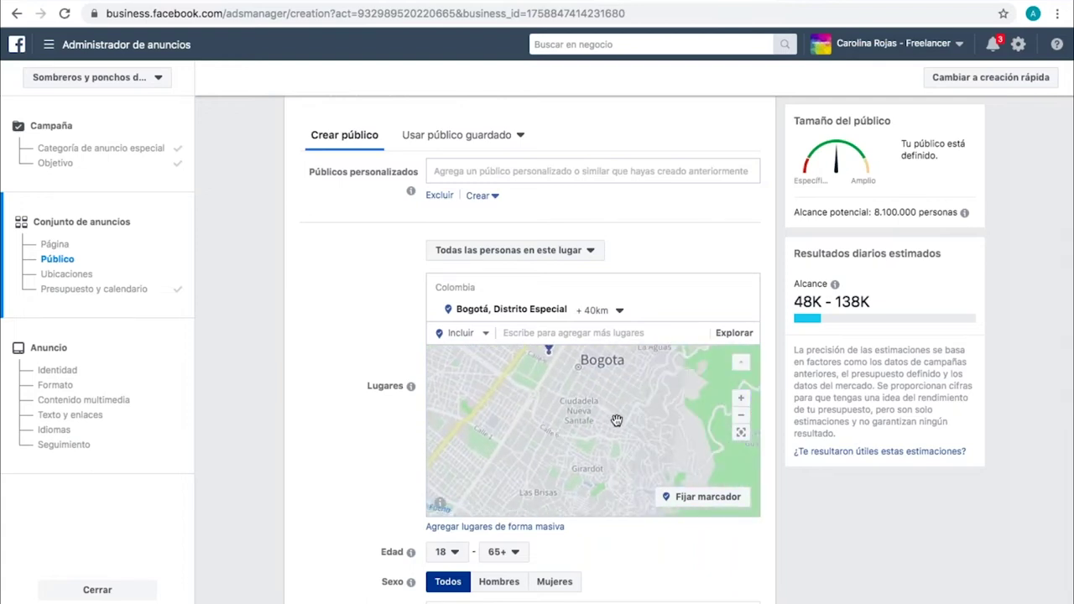
{"action": "left_click_drag", "start_coordinate": [670, 384], "coordinate": [620, 449]}
{"action": "left_click", "coordinate": [741, 398]}
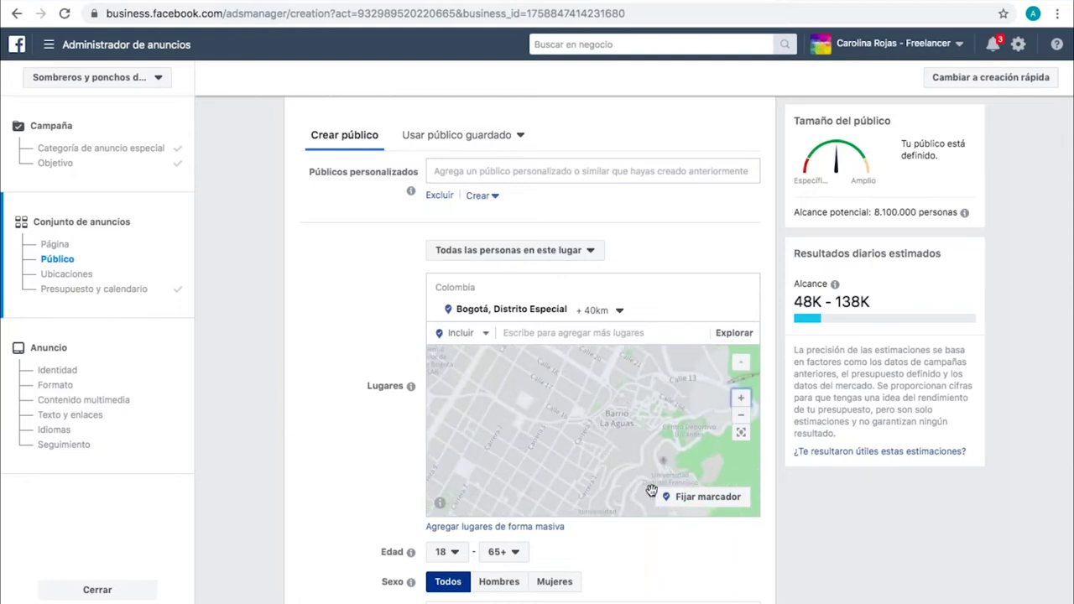
{"action": "left_click", "coordinate": [715, 497]}
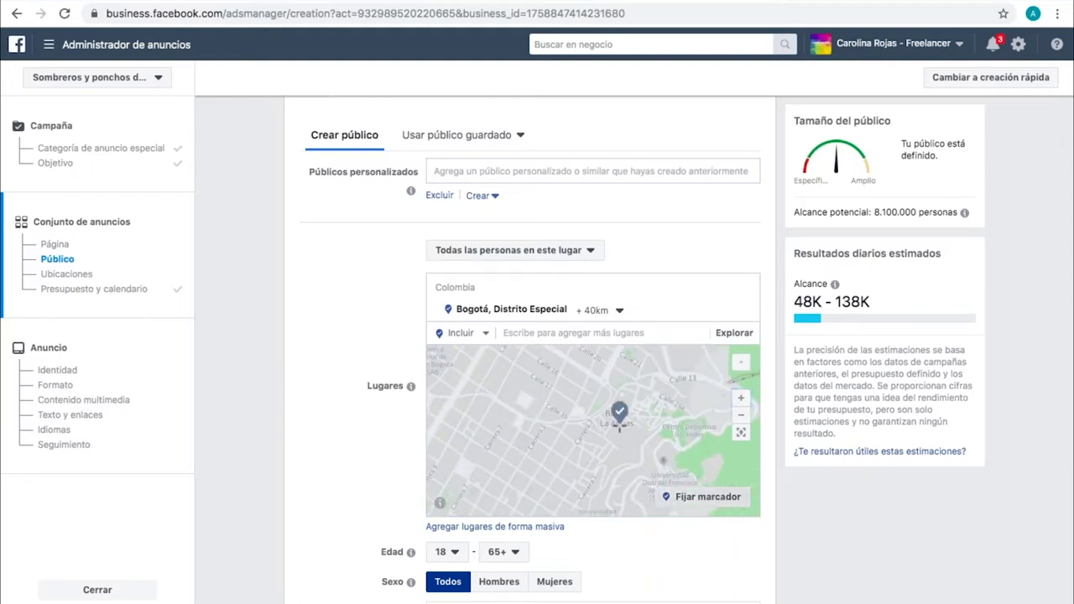
{"action": "left_click", "coordinate": [663, 462]}
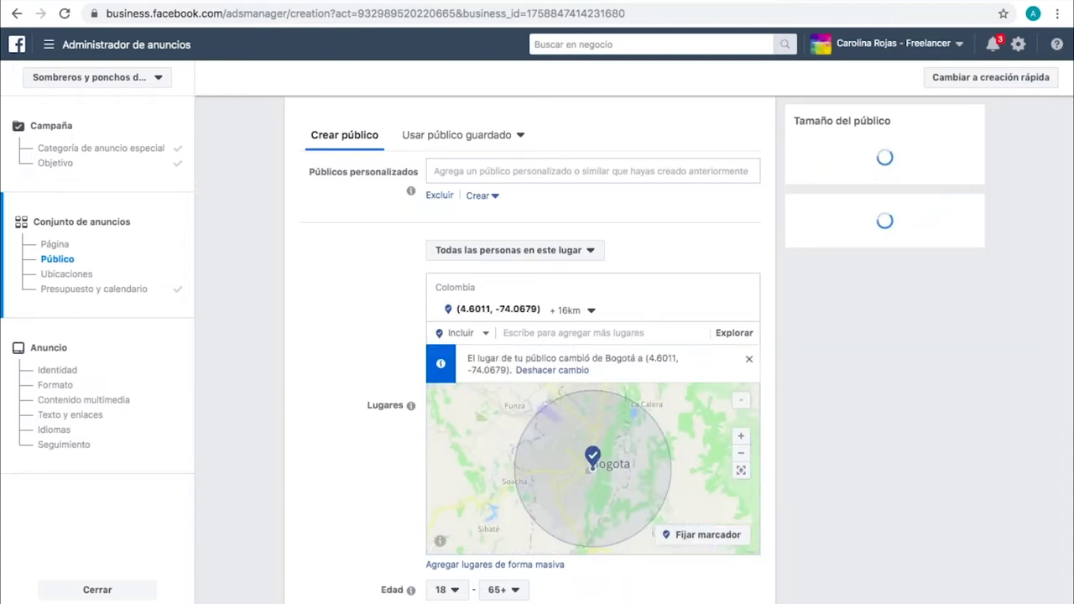
Set the radius around the pinned Bogotá location to 5 km
{"action": "left_click", "coordinate": [571, 310]}
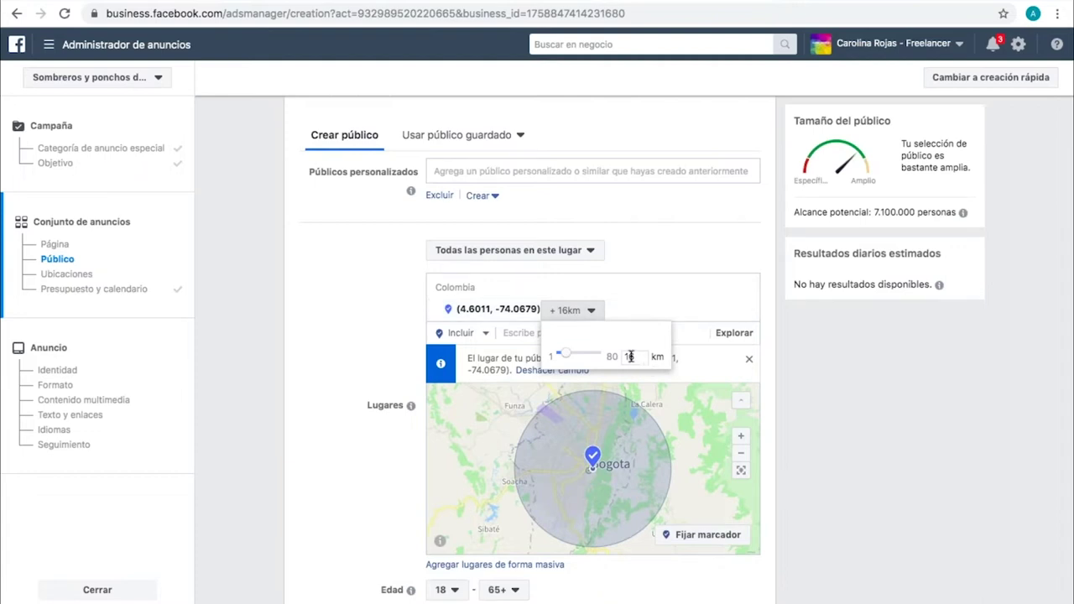
{"action": "left_click_drag", "start_coordinate": [635, 357], "coordinate": [613, 357]}
{"action": "type", "text": "5"}
{"action": "key", "text": "Return"}
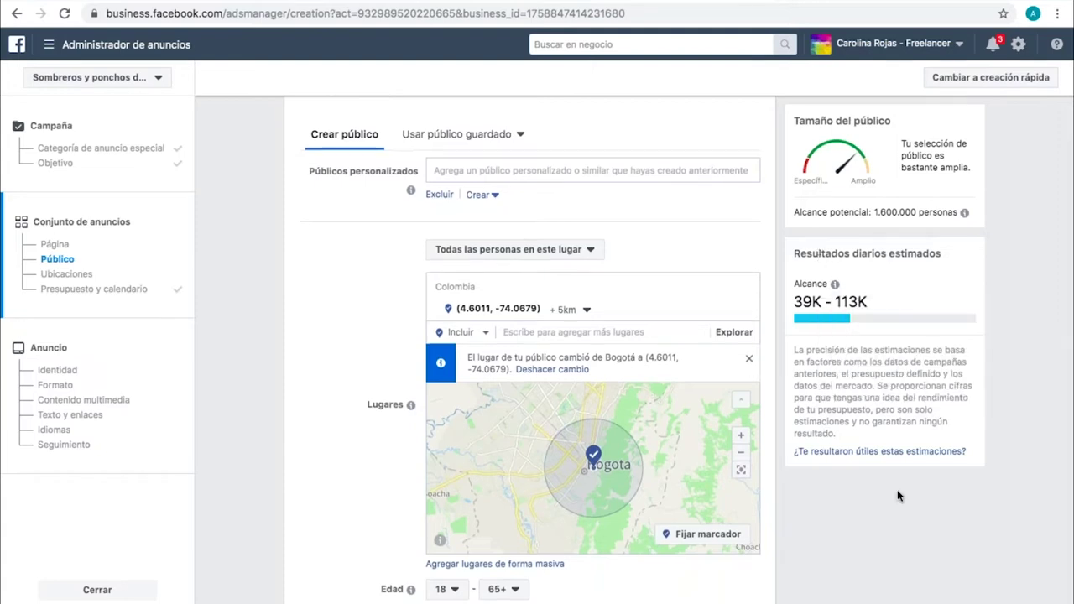
Set the audience's age range to 20 through 35
{"action": "scroll", "coordinate": [898, 496], "scroll_direction": "down", "scroll_amount": 3}
{"action": "scroll", "coordinate": [898, 496], "scroll_direction": "down", "scroll_amount": 2}
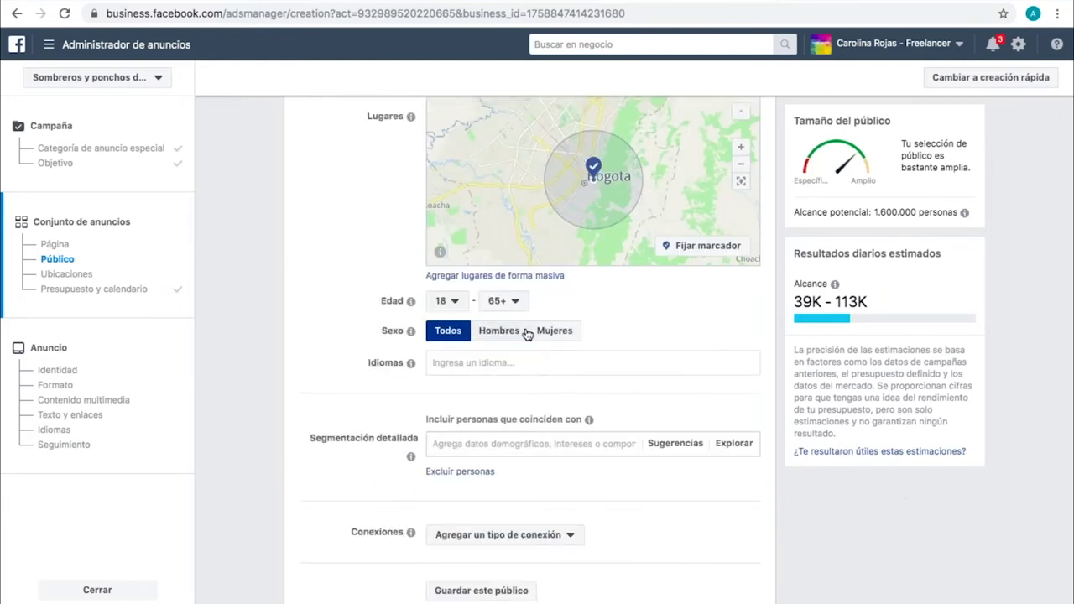
{"action": "left_click", "coordinate": [455, 307]}
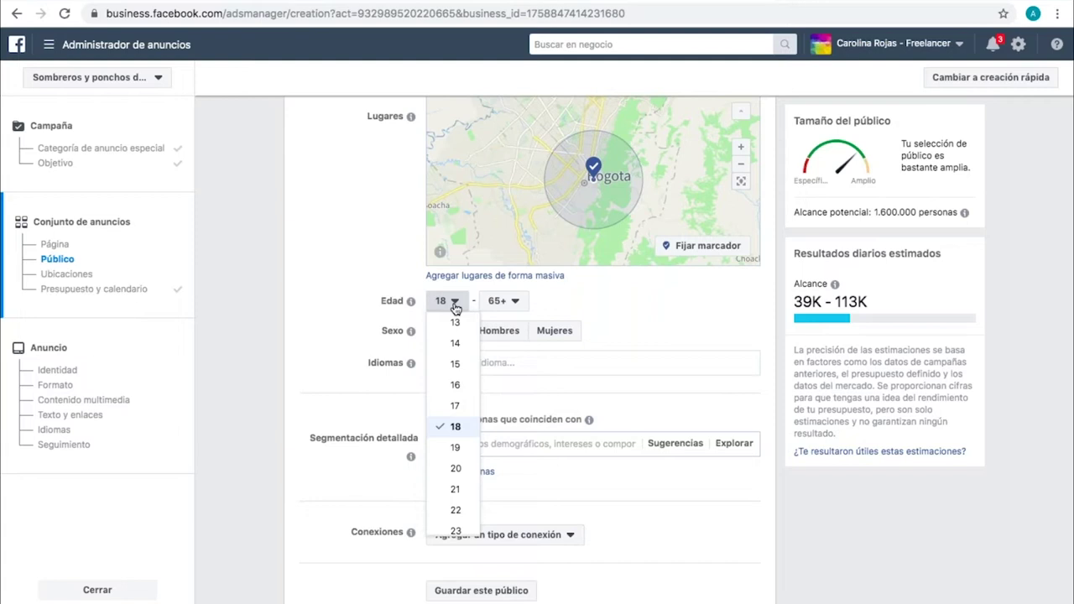
{"action": "scroll", "coordinate": [462, 445], "scroll_direction": "down", "scroll_amount": 3}
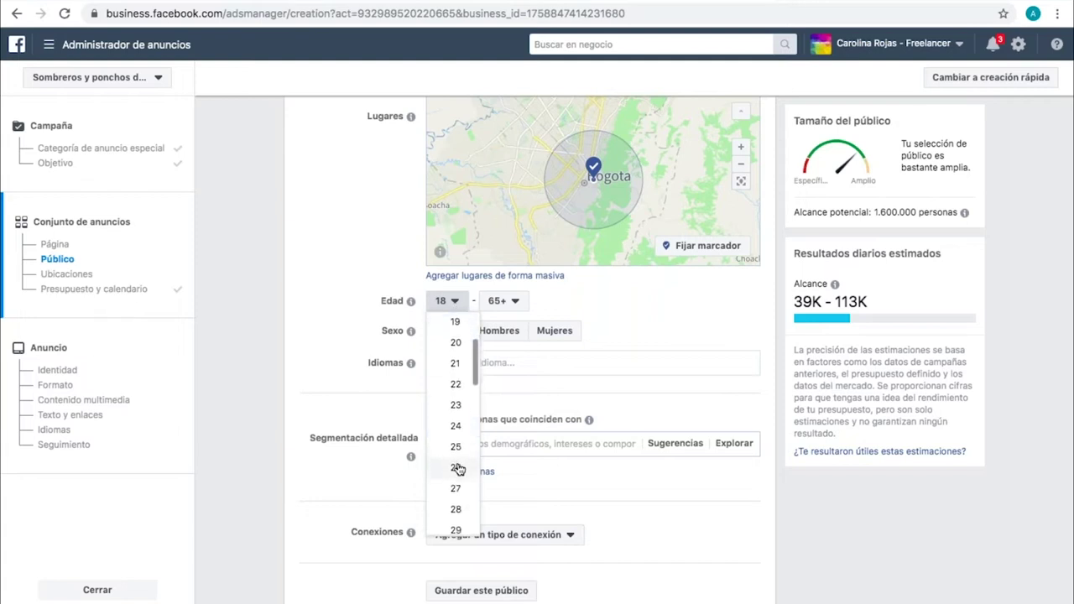
{"action": "scroll", "coordinate": [458, 382], "scroll_direction": "up", "scroll_amount": 2}
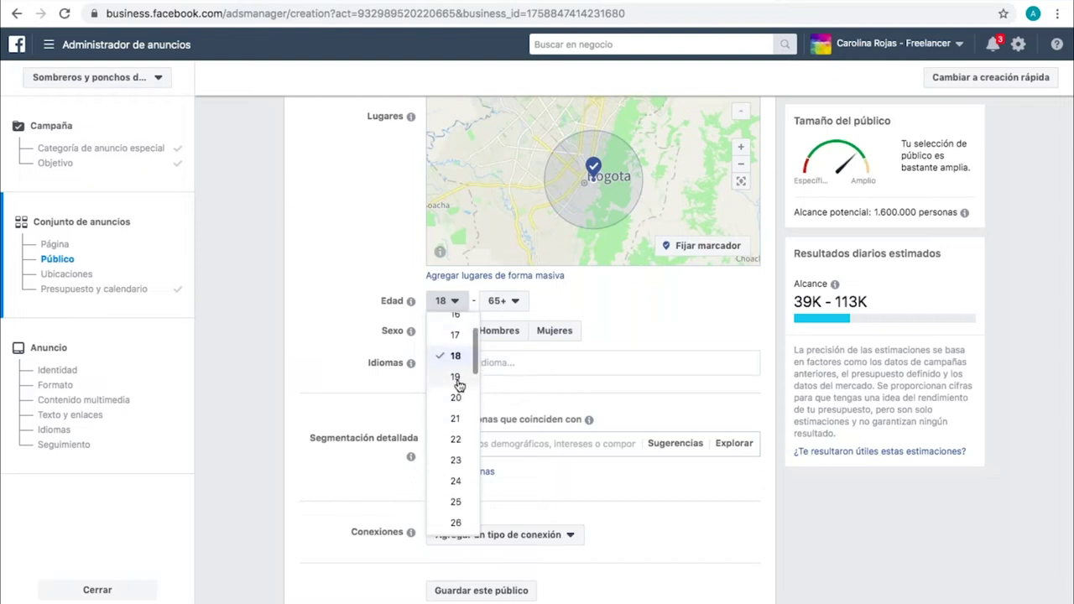
{"action": "scroll", "coordinate": [459, 386], "scroll_direction": "down", "scroll_amount": 1}
{"action": "left_click", "coordinate": [454, 362]}
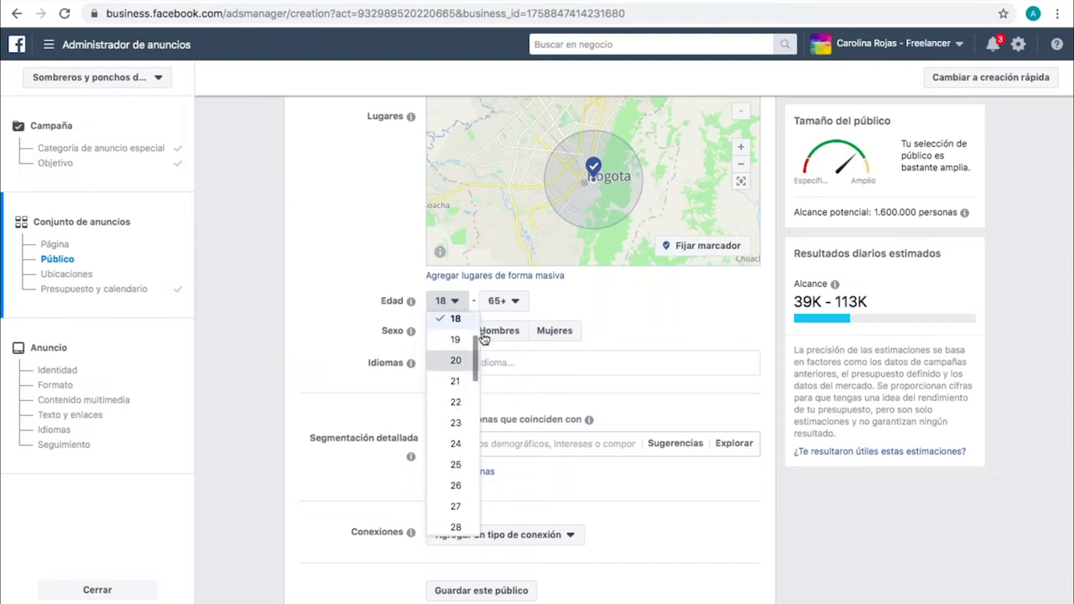
{"action": "left_click", "coordinate": [504, 300]}
{"action": "scroll", "coordinate": [517, 388], "scroll_direction": "up", "scroll_amount": 3}
{"action": "scroll", "coordinate": [519, 392], "scroll_direction": "up", "scroll_amount": 7}
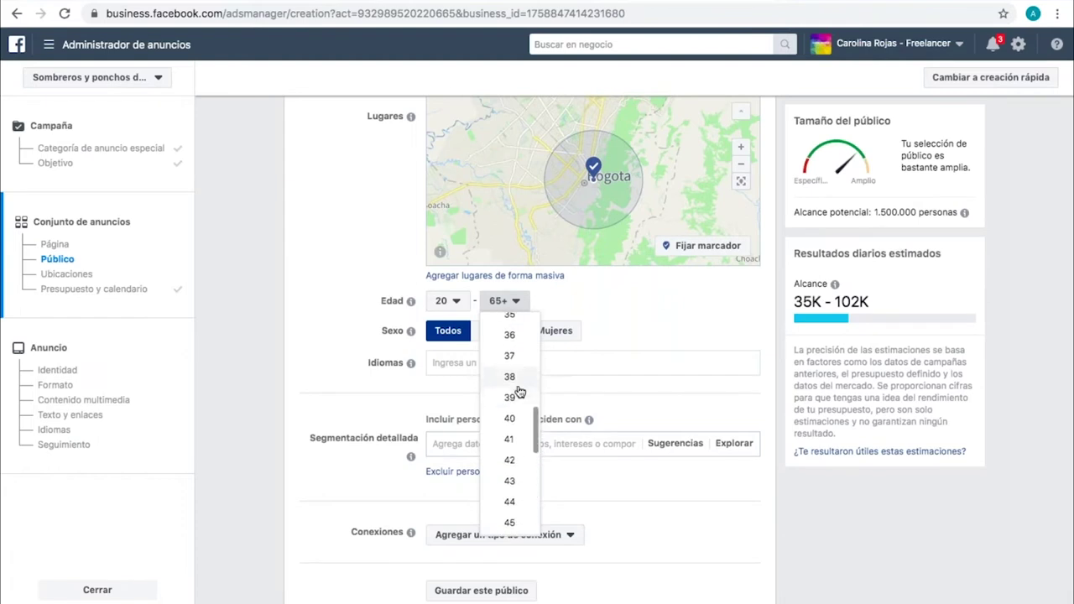
{"action": "left_click", "coordinate": [520, 462]}
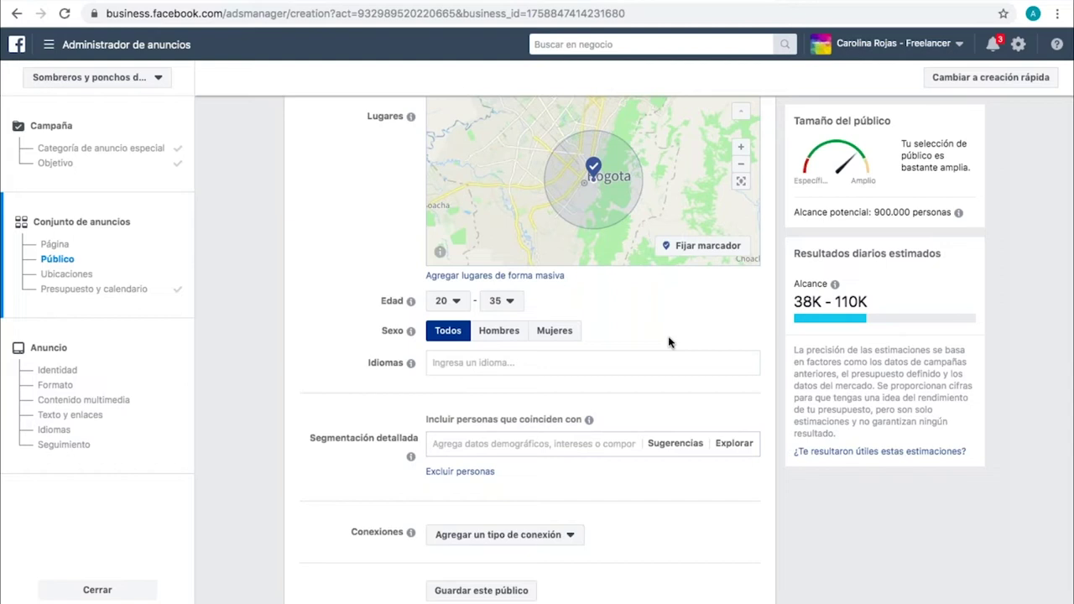
Compare the audience estimates for Mujeres and Hombres, returning the gender setting to Todos
{"action": "scroll", "coordinate": [669, 341], "scroll_direction": "down", "scroll_amount": 1}
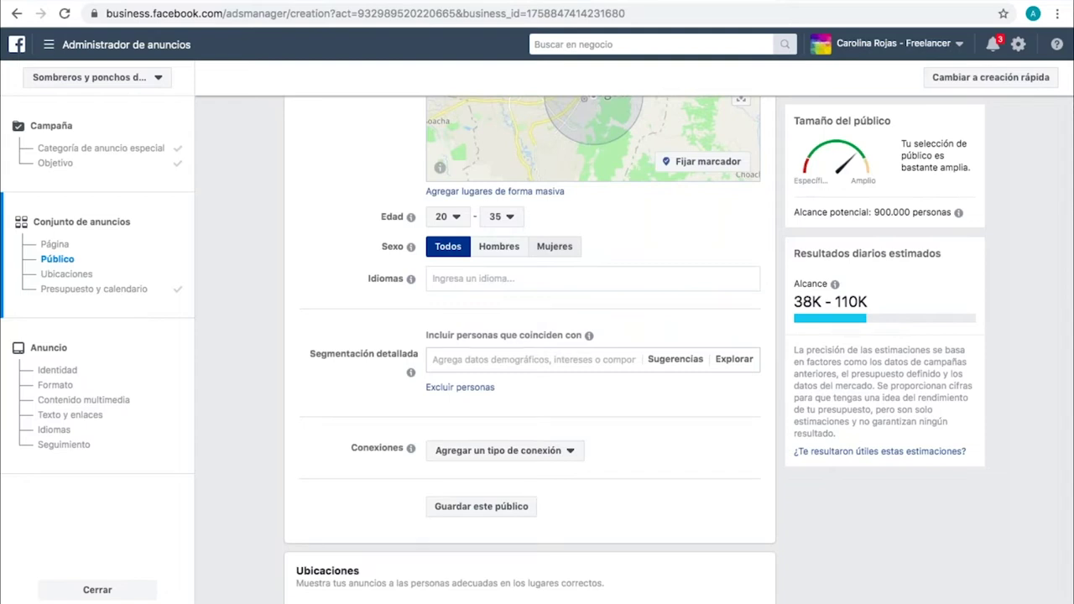
{"action": "left_click", "coordinate": [554, 246]}
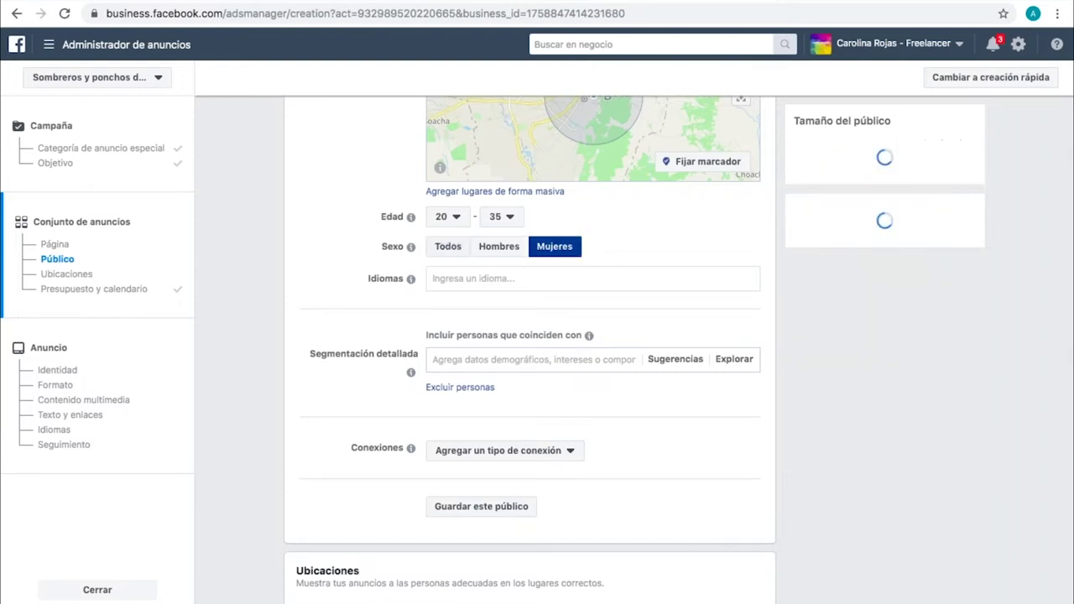
{"action": "left_click", "coordinate": [447, 249]}
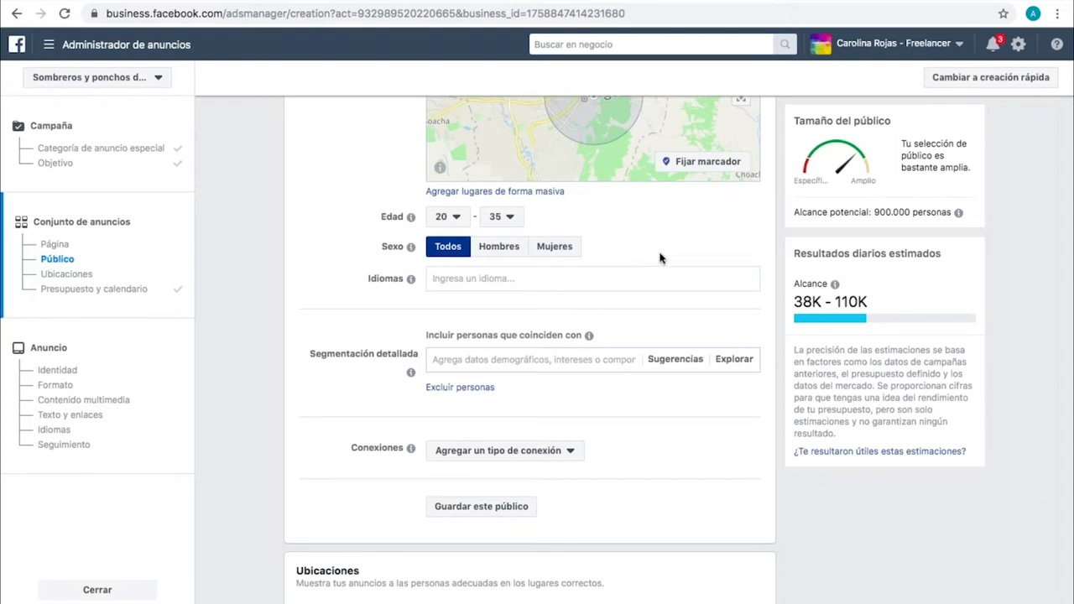
{"action": "scroll", "coordinate": [660, 257], "scroll_direction": "up", "scroll_amount": 1}
{"action": "left_click", "coordinate": [554, 296]}
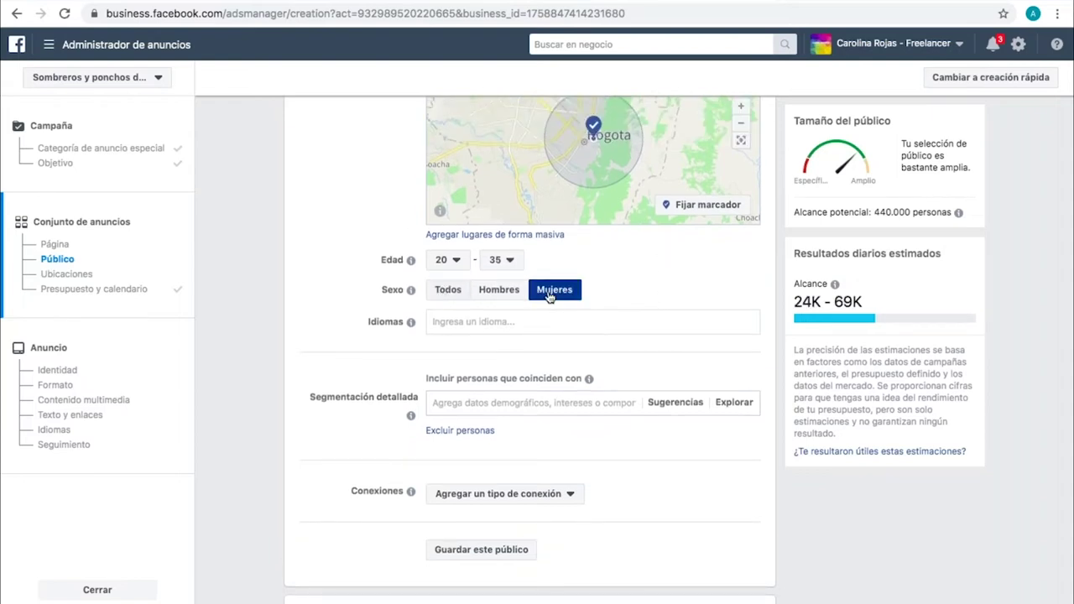
{"action": "left_click", "coordinate": [497, 289]}
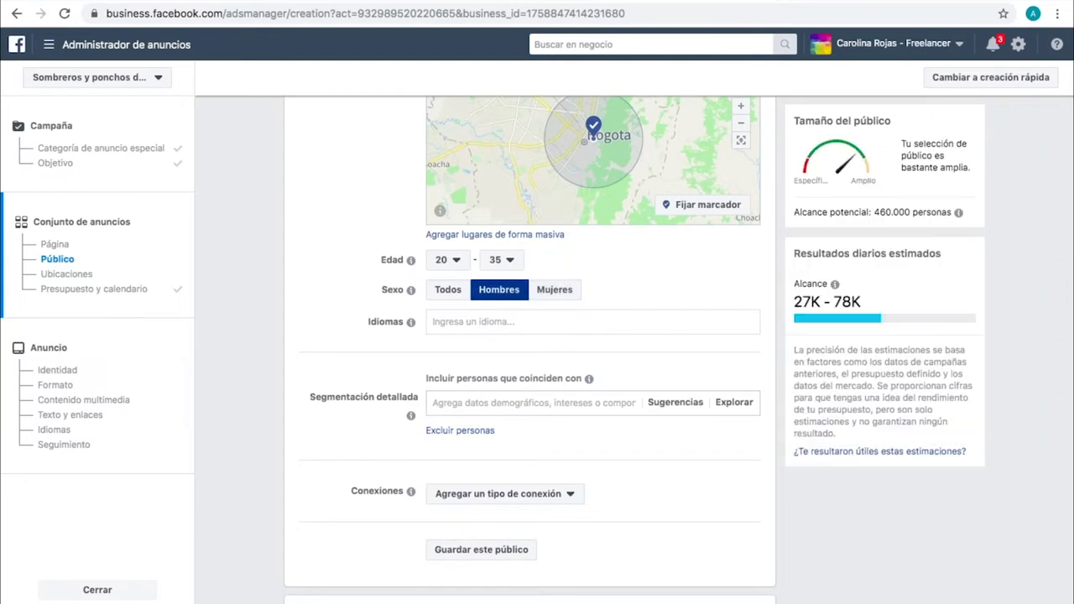
{"action": "left_click", "coordinate": [446, 291]}
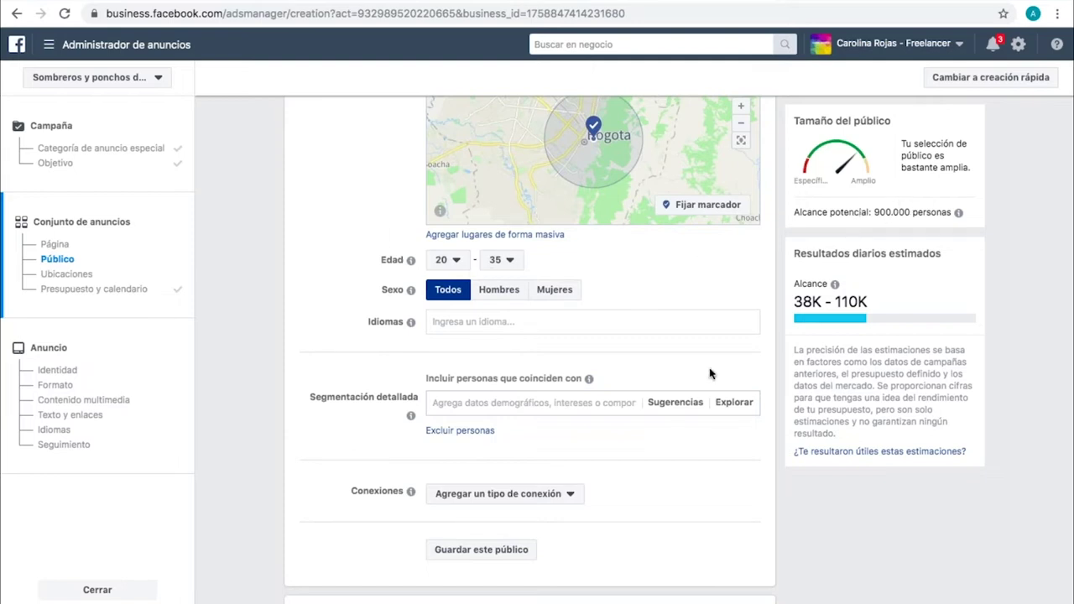
Search the detailed targeting for "artesa" and include the Artesanías interest
{"action": "scroll", "coordinate": [579, 366], "scroll_direction": "down", "scroll_amount": 2}
{"action": "left_click", "coordinate": [537, 303]}
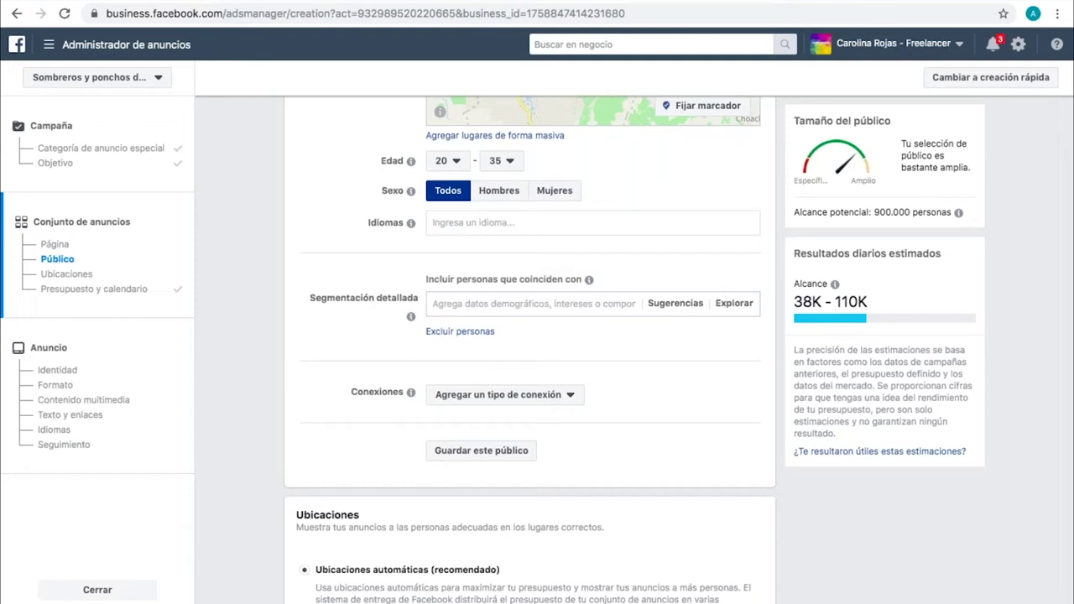
{"action": "type", "text": "artesa"}
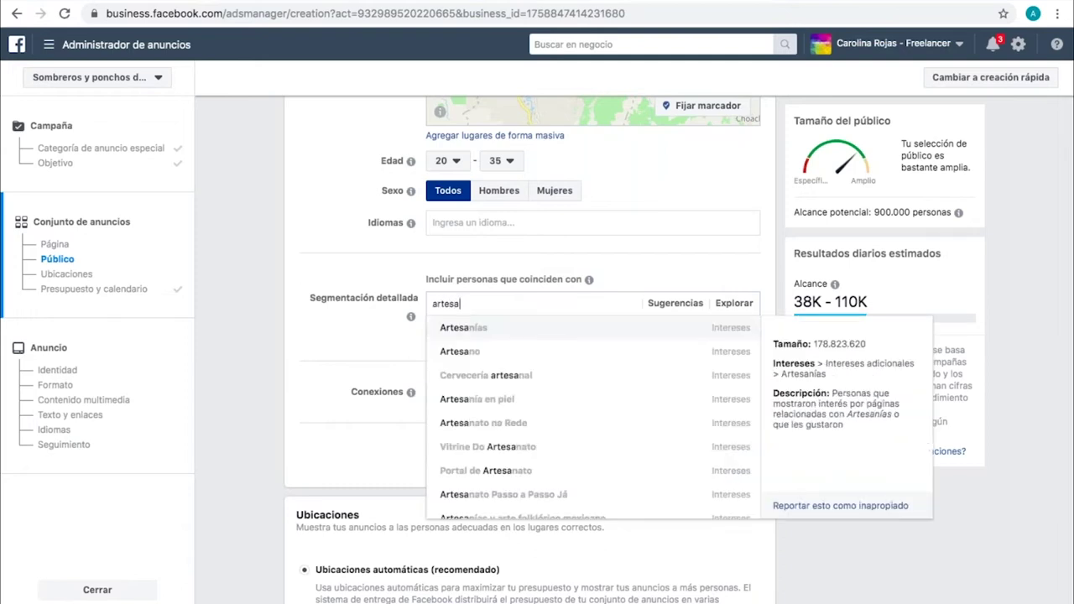
{"action": "left_click", "coordinate": [496, 331]}
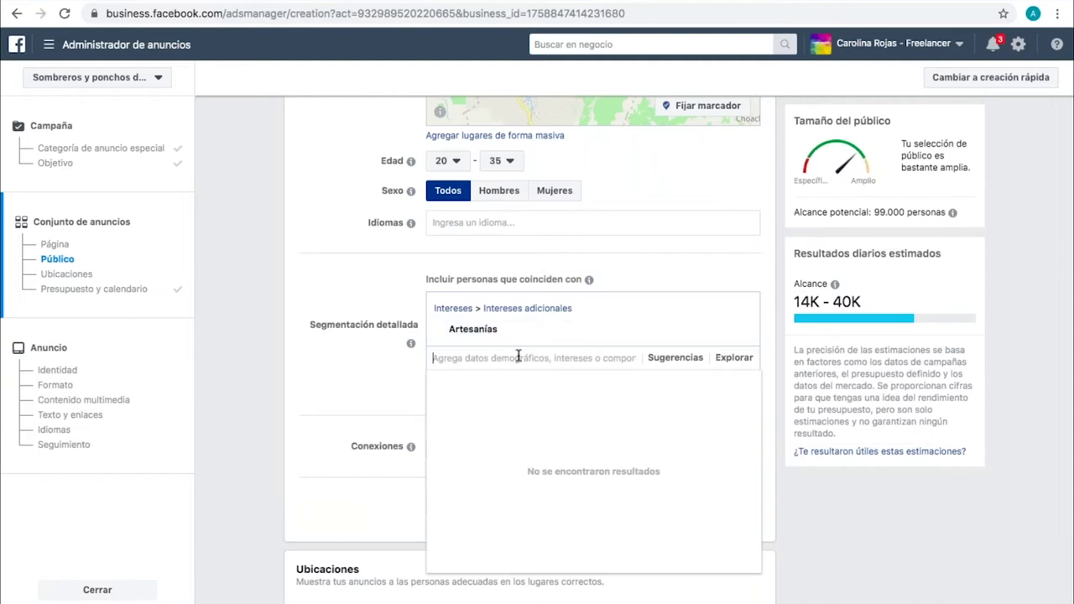
Search the detailed targeting for "mochila wayuu", clear that query and search for "artesanias" instead
{"action": "type", "text": "mochila w"}
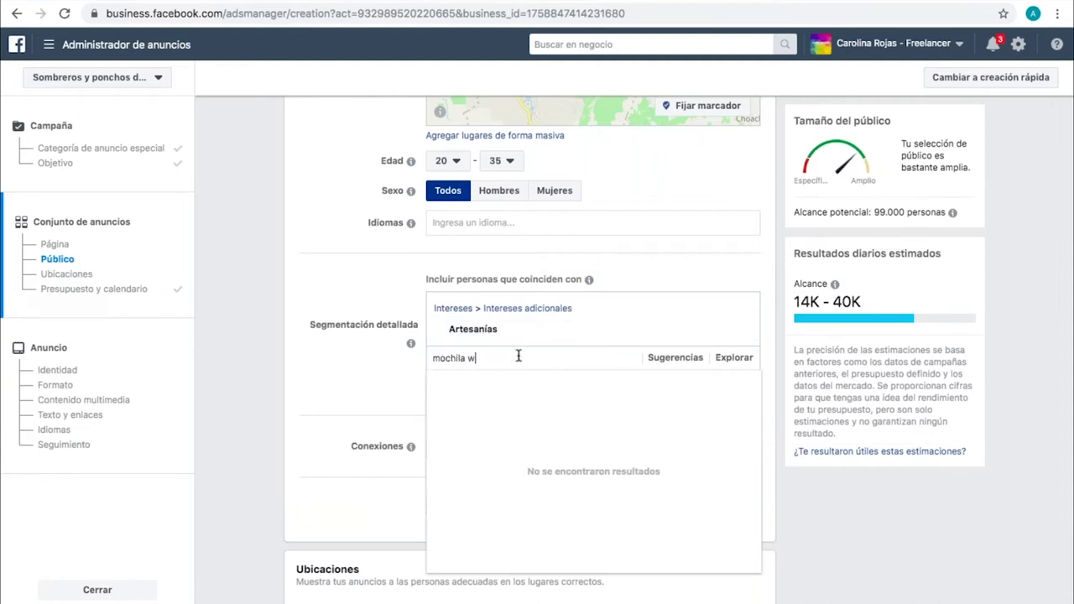
{"action": "type", "text": "ayuu"}
{"action": "key", "text": "BackSpace"}
{"action": "key", "text": "BackSpace"}
{"action": "key", "text": "BackSpace"}
{"action": "key", "text": "BackSpace"}
{"action": "key", "text": "BackSpace"}
{"action": "key", "text": "BackSpace"}
{"action": "key", "text": "BackSpace"}
{"action": "key", "text": "BackSpace"}
{"action": "key", "text": "BackSpace"}
{"action": "key", "text": "BackSpace"}
{"action": "key", "text": "BackSpace"}
{"action": "key", "text": "BackSpace"}
{"action": "key", "text": "BackSpace"}
{"action": "type", "text": "artesanias"}
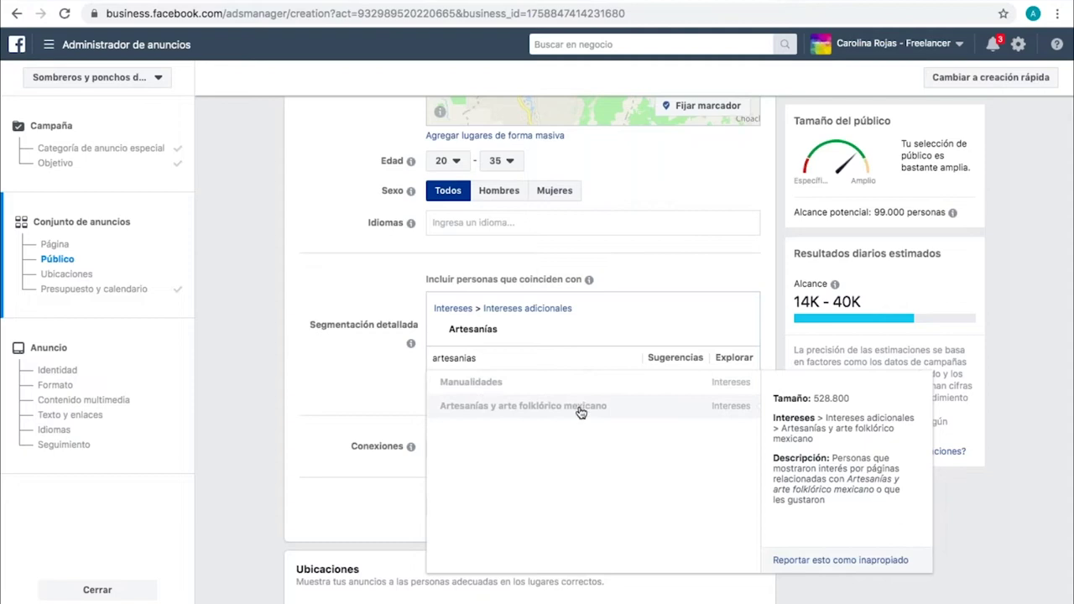
Add the suggested interests Artesano and Compras y moda to the detailed targeting
{"action": "left_click", "coordinate": [677, 358]}
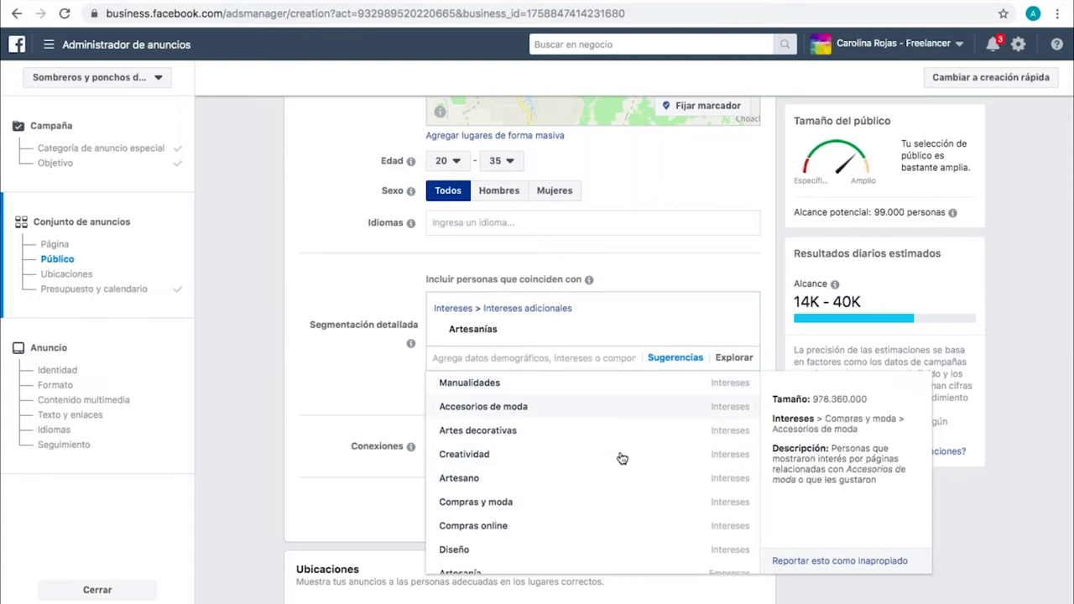
{"action": "left_click", "coordinate": [532, 484]}
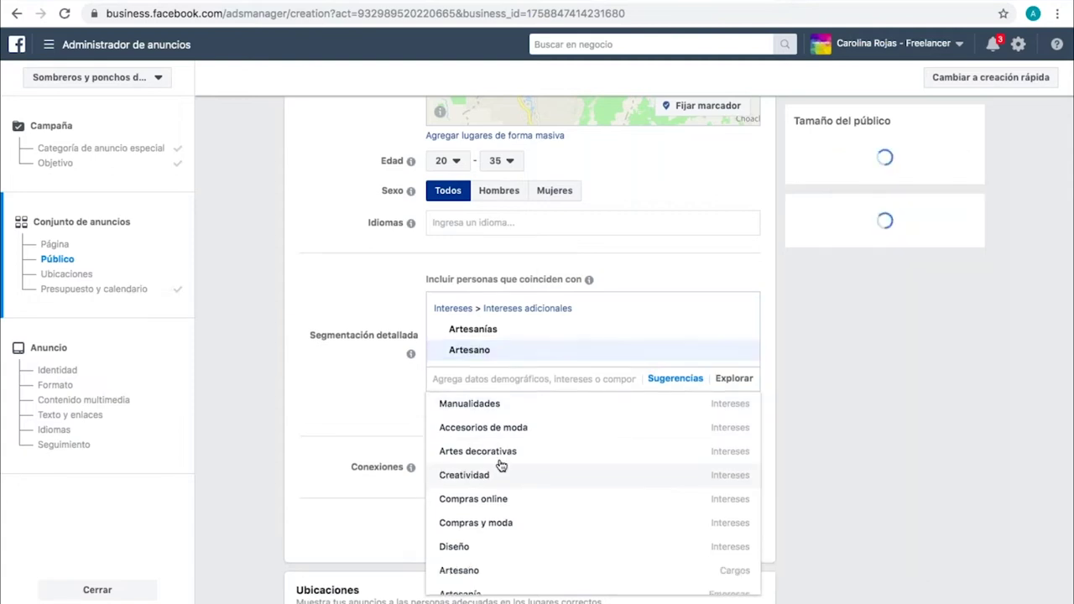
{"action": "left_click", "coordinate": [486, 523]}
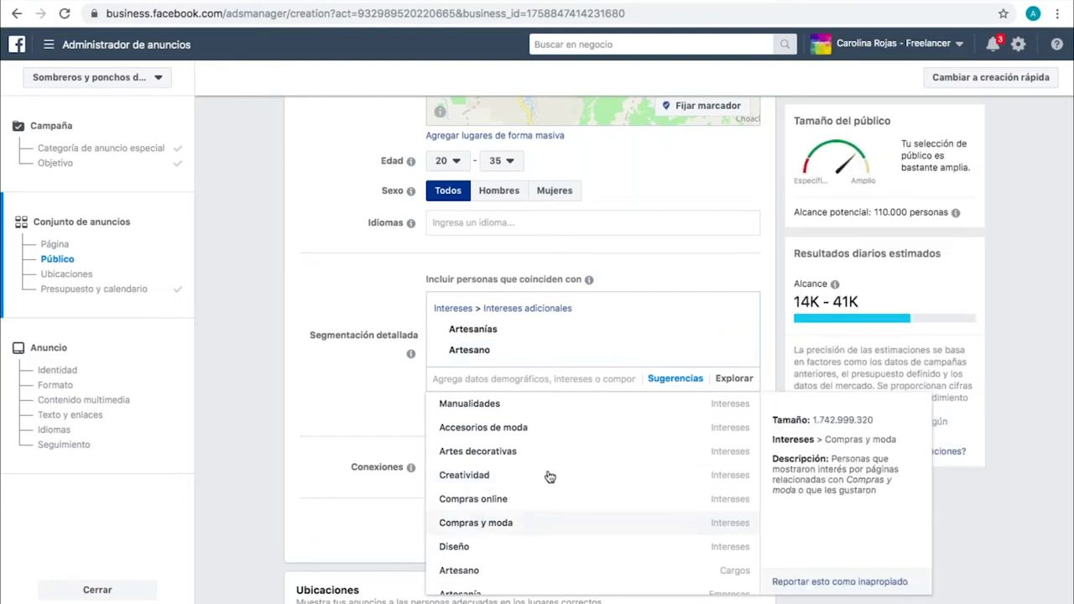
Add the suggested employer Artesanía and the interest Tejidos to the detailed targeting
{"action": "scroll", "coordinate": [604, 483], "scroll_direction": "down", "scroll_amount": 3}
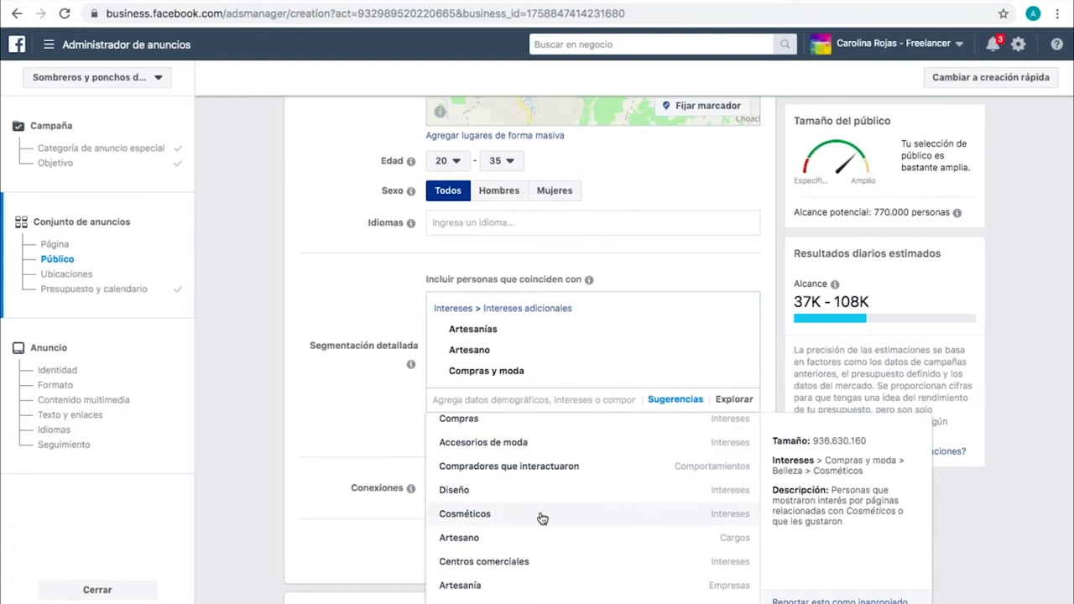
{"action": "scroll", "coordinate": [579, 538], "scroll_direction": "down", "scroll_amount": 1}
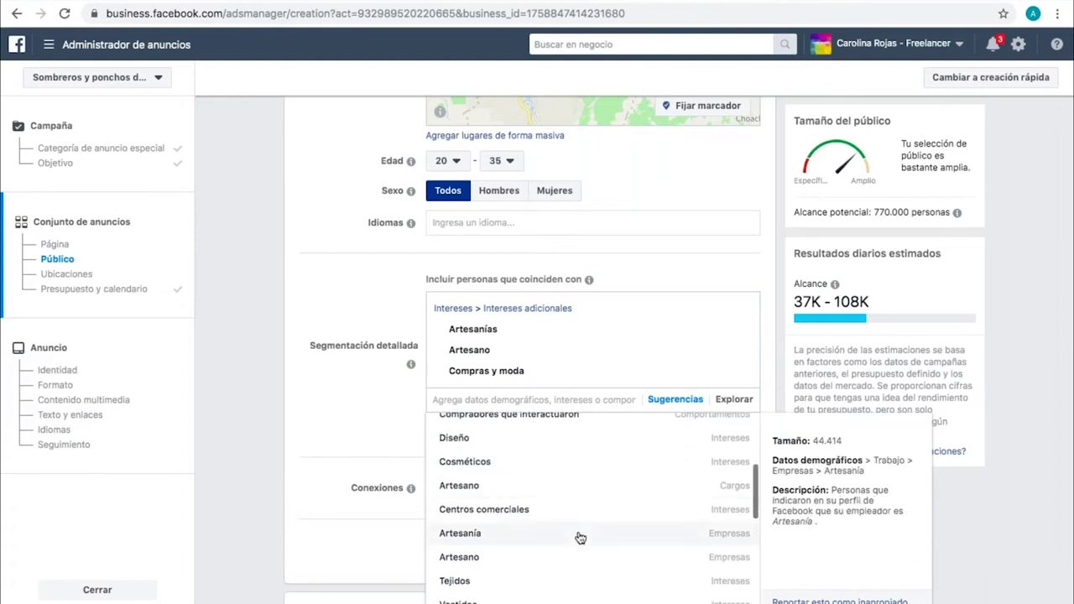
{"action": "left_click", "coordinate": [499, 538]}
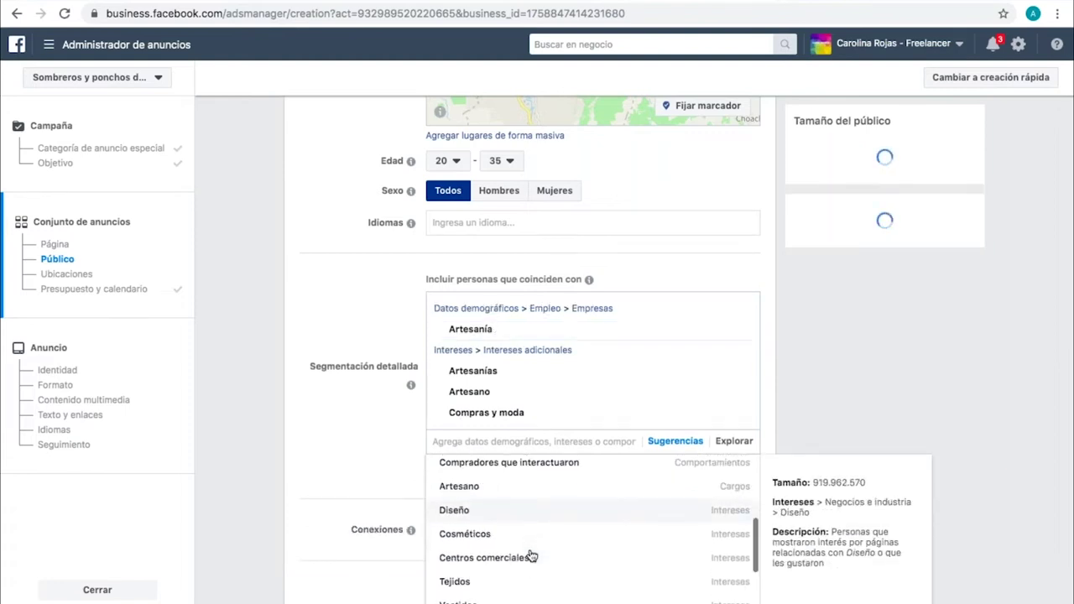
{"action": "left_click", "coordinate": [463, 590]}
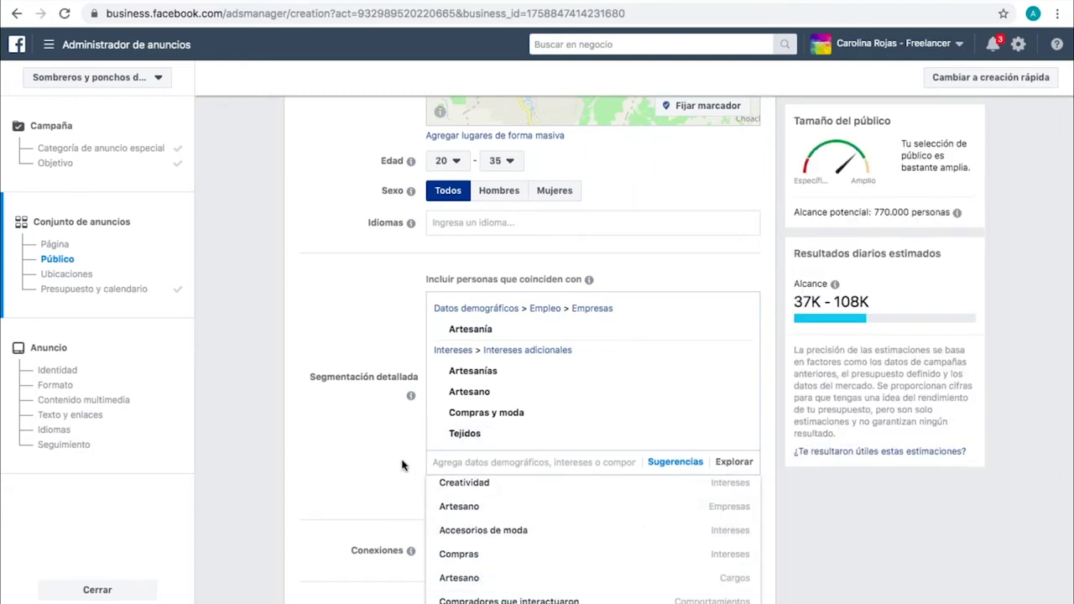
Browse the remaining detailed targeting suggestions and close the list
{"action": "scroll", "coordinate": [402, 465], "scroll_direction": "down", "scroll_amount": 2}
{"action": "scroll", "coordinate": [570, 475], "scroll_direction": "down", "scroll_amount": 2}
{"action": "scroll", "coordinate": [570, 475], "scroll_direction": "down", "scroll_amount": 4}
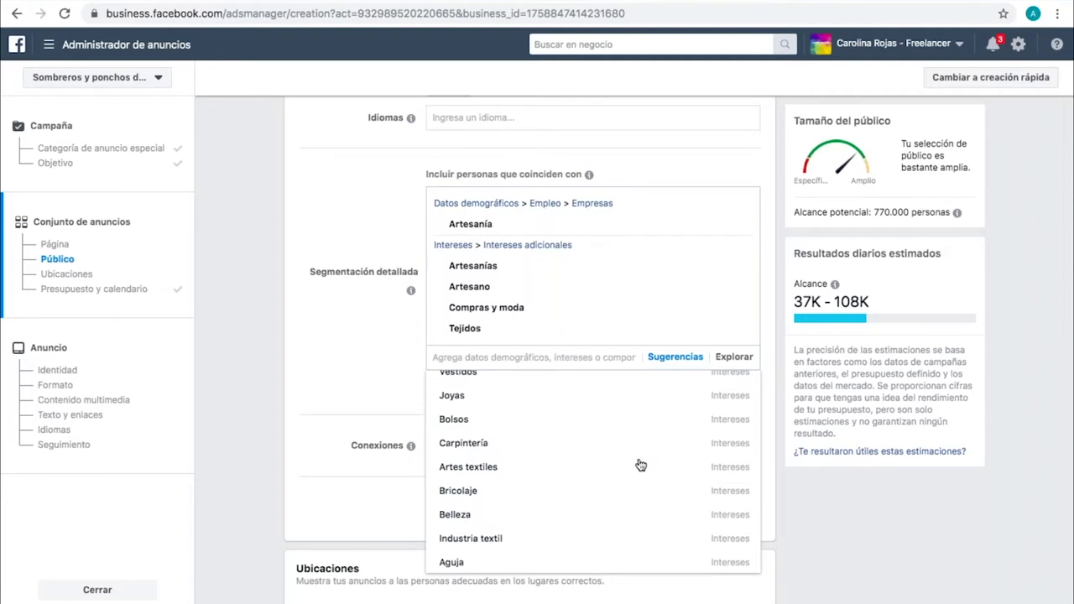
{"action": "mouse_move", "coordinate": [659, 479]}
{"action": "scroll", "coordinate": [659, 479], "scroll_direction": "down", "scroll_amount": 1}
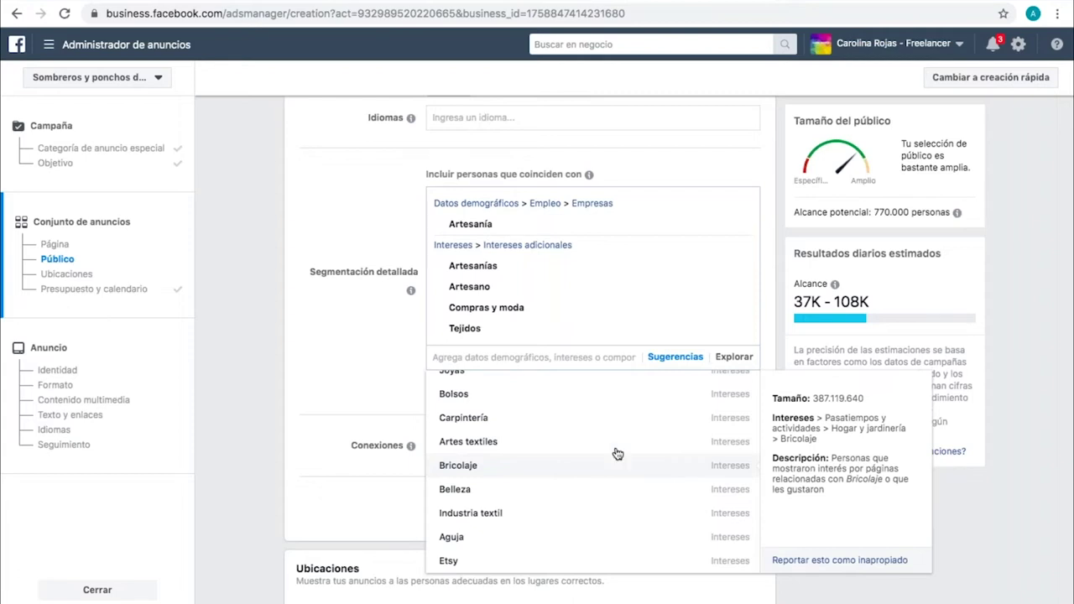
{"action": "left_click", "coordinate": [386, 355]}
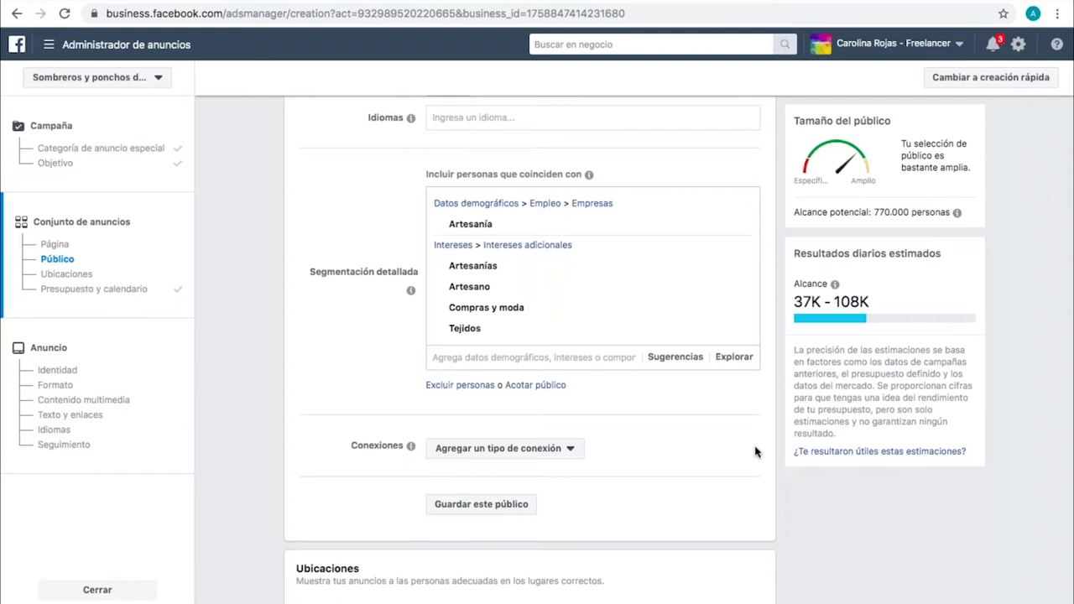
Review the available connection types without choosing one, and examine the audience's potential reach
{"action": "scroll", "coordinate": [758, 439], "scroll_direction": "down", "scroll_amount": 3}
{"action": "left_click", "coordinate": [562, 305]}
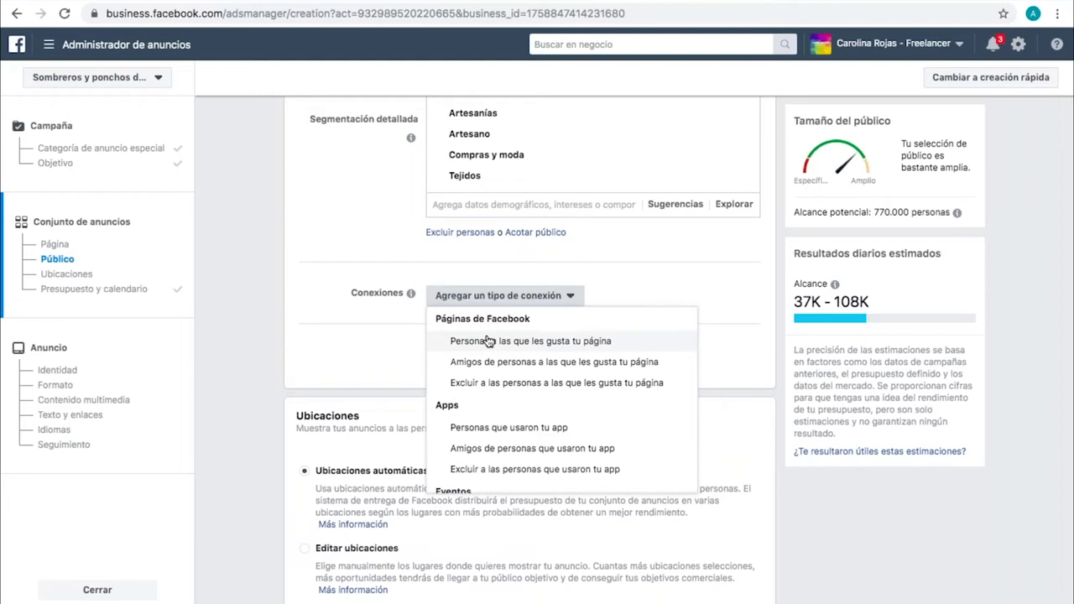
{"action": "left_click", "coordinate": [626, 303]}
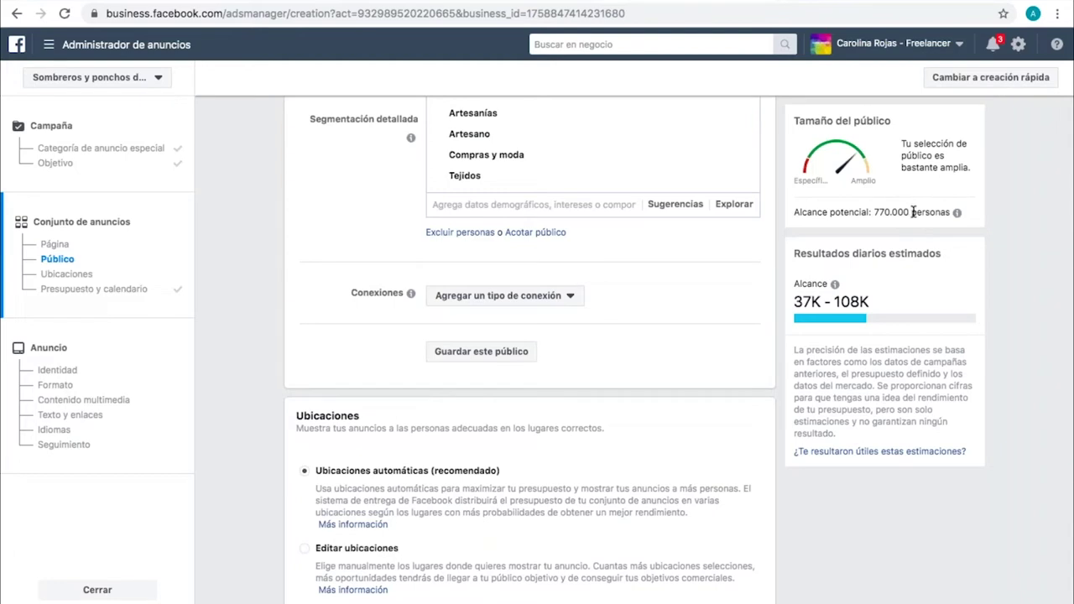
{"action": "left_click_drag", "start_coordinate": [881, 213], "coordinate": [911, 210]}
{"action": "left_click", "coordinate": [868, 212]}
{"action": "left_click_drag", "start_coordinate": [910, 213], "coordinate": [892, 213]}
Check the name and summary offered for saving this audience, and cancel without saving
{"action": "left_click", "coordinate": [470, 354]}
{"action": "left_click_drag", "start_coordinate": [607, 226], "coordinate": [447, 227]}
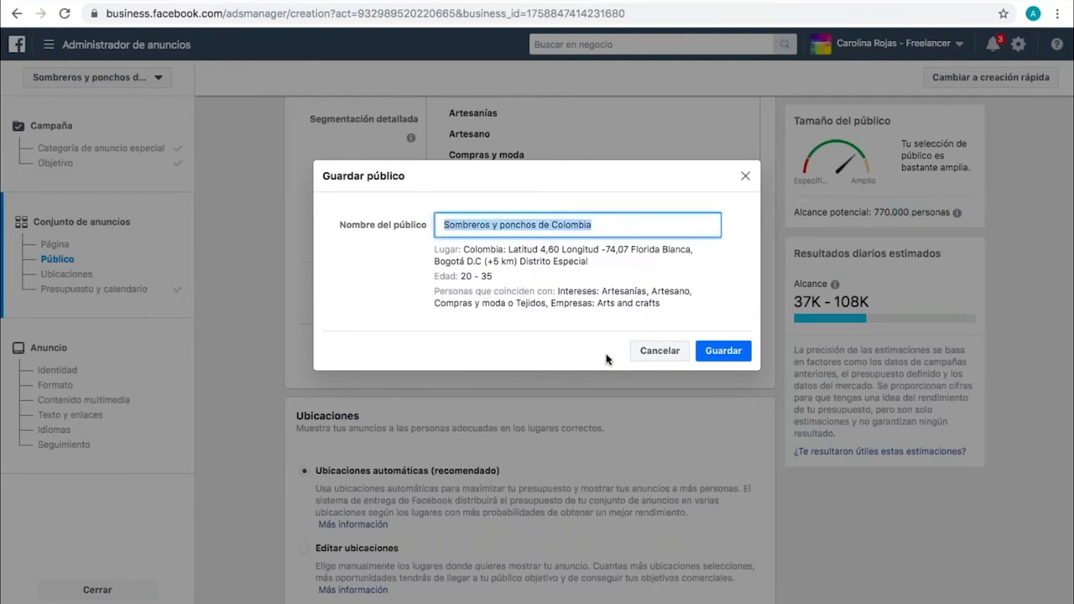
{"action": "left_click", "coordinate": [652, 353]}
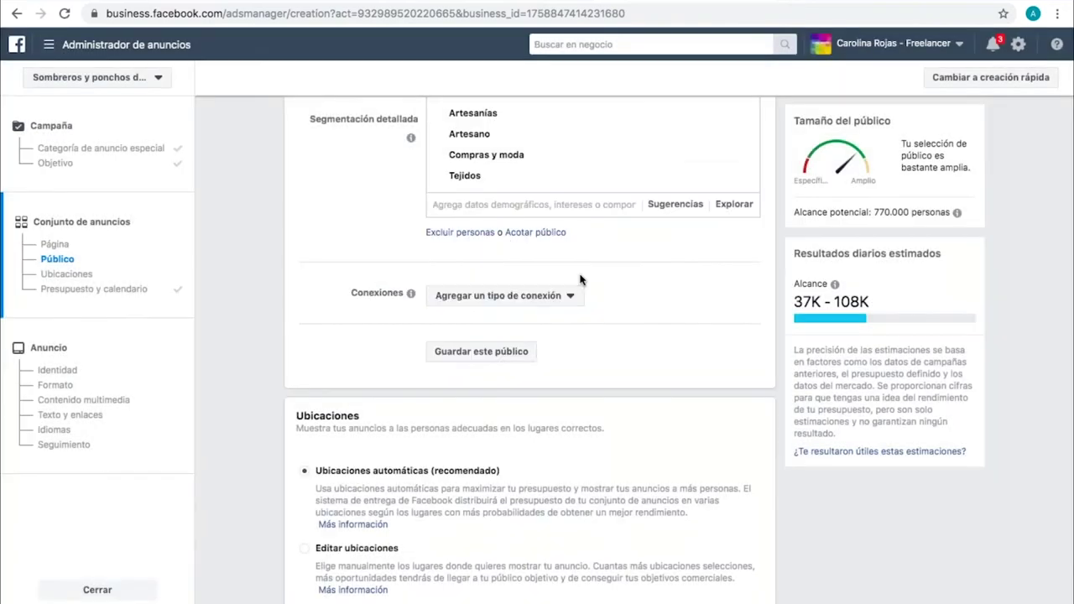
Look through the list of saved audiences available for reuse and close it without selecting any
{"action": "scroll", "coordinate": [581, 280], "scroll_direction": "up", "scroll_amount": 6}
{"action": "scroll", "coordinate": [581, 279], "scroll_direction": "up", "scroll_amount": 3}
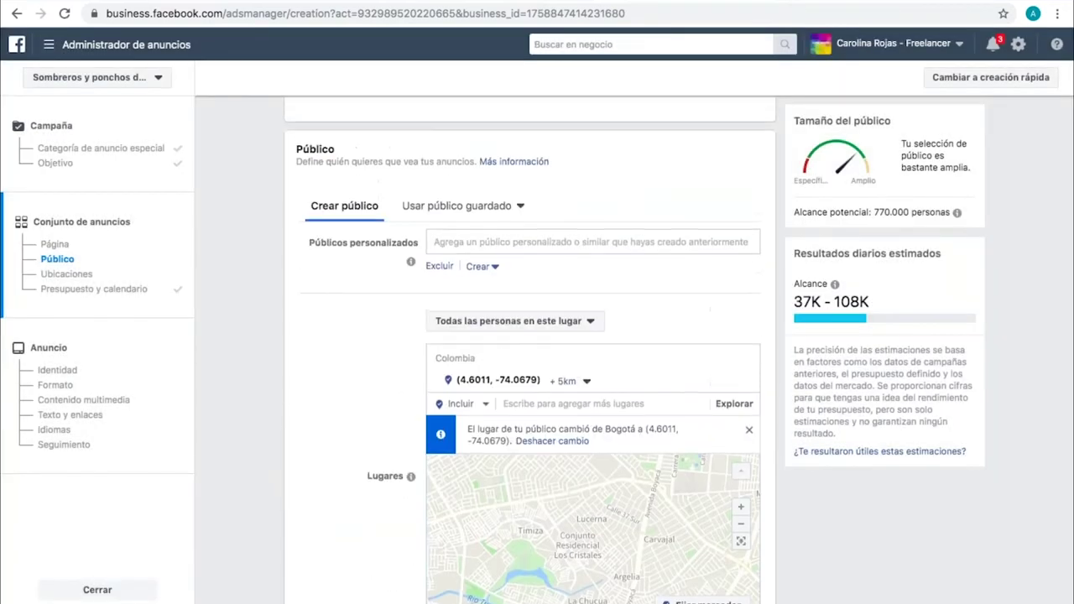
{"action": "left_click", "coordinate": [503, 218]}
{"action": "scroll", "coordinate": [479, 364], "scroll_direction": "down", "scroll_amount": 2}
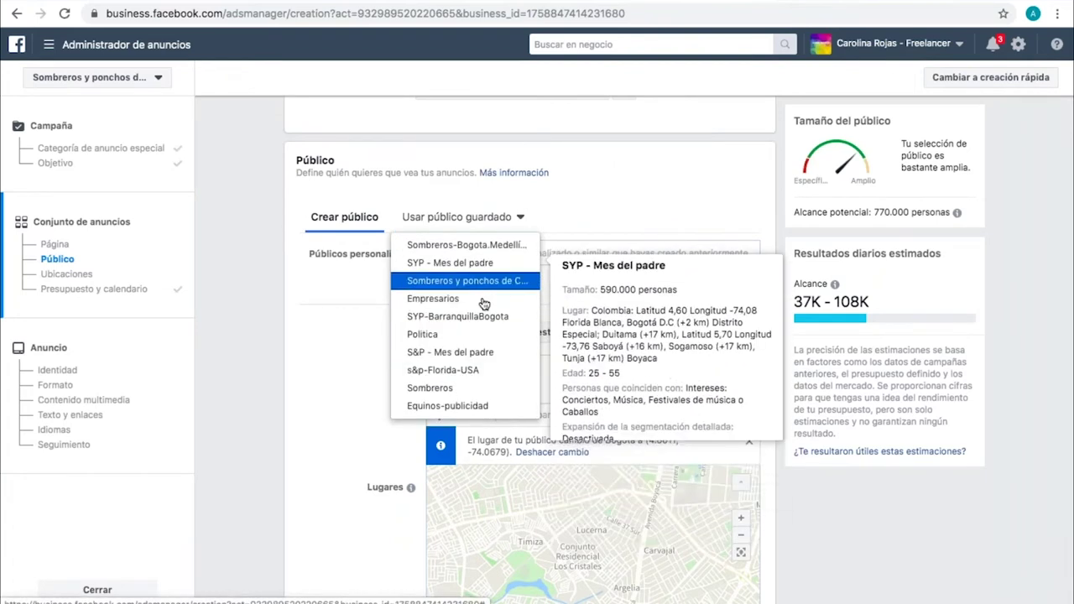
{"action": "left_click", "coordinate": [355, 419]}
{"action": "scroll", "coordinate": [355, 420], "scroll_direction": "down", "scroll_amount": 1}
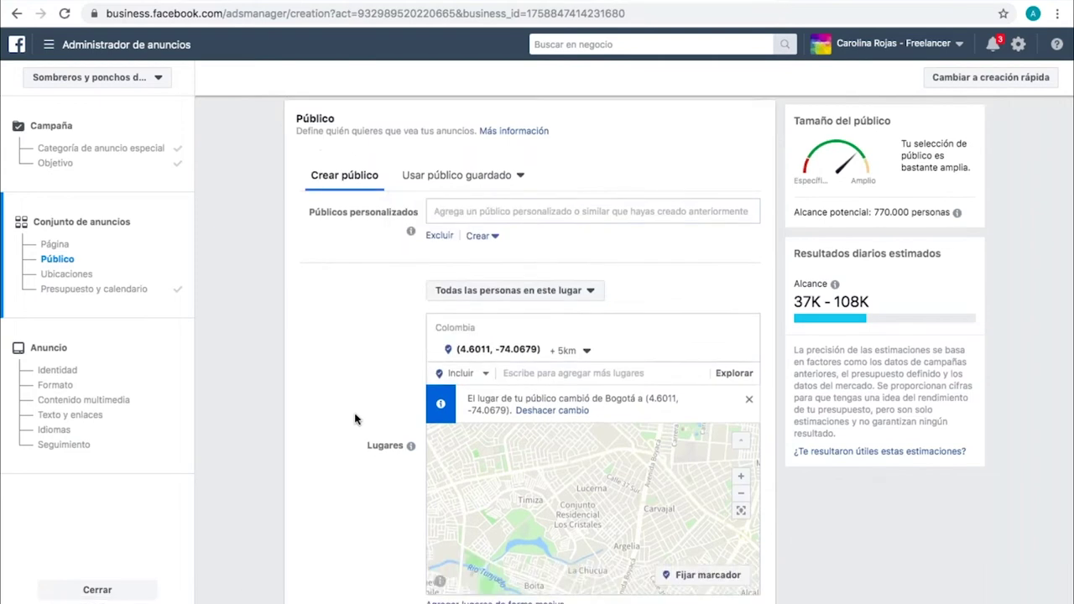
Switch the ad placements from automatic to manual editing (Editar ubicaciones)
{"action": "scroll", "coordinate": [355, 420], "scroll_direction": "down", "scroll_amount": 10}
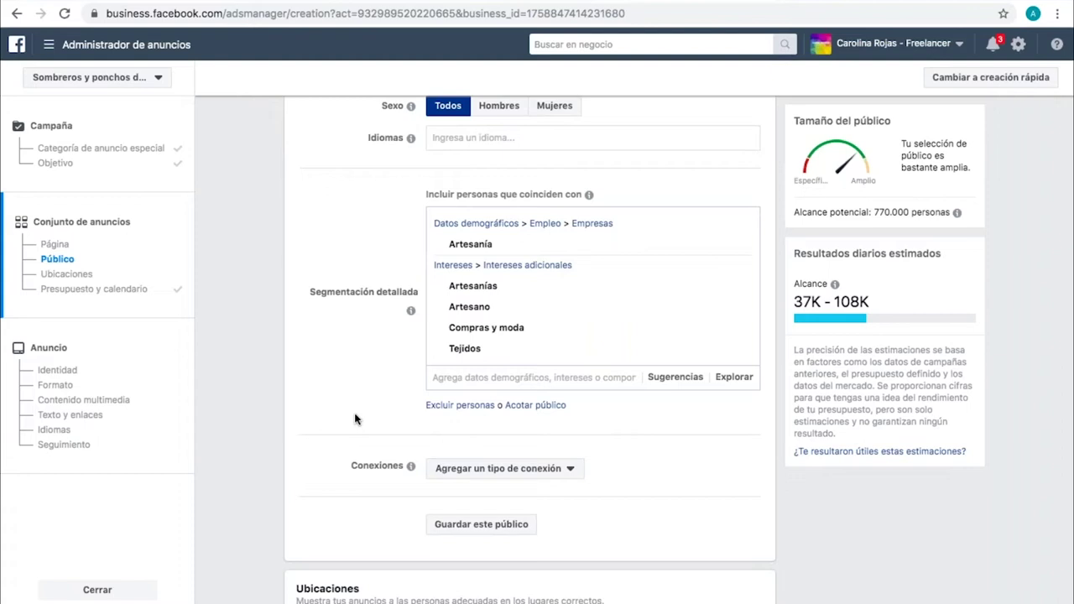
{"action": "scroll", "coordinate": [355, 419], "scroll_direction": "down", "scroll_amount": 2}
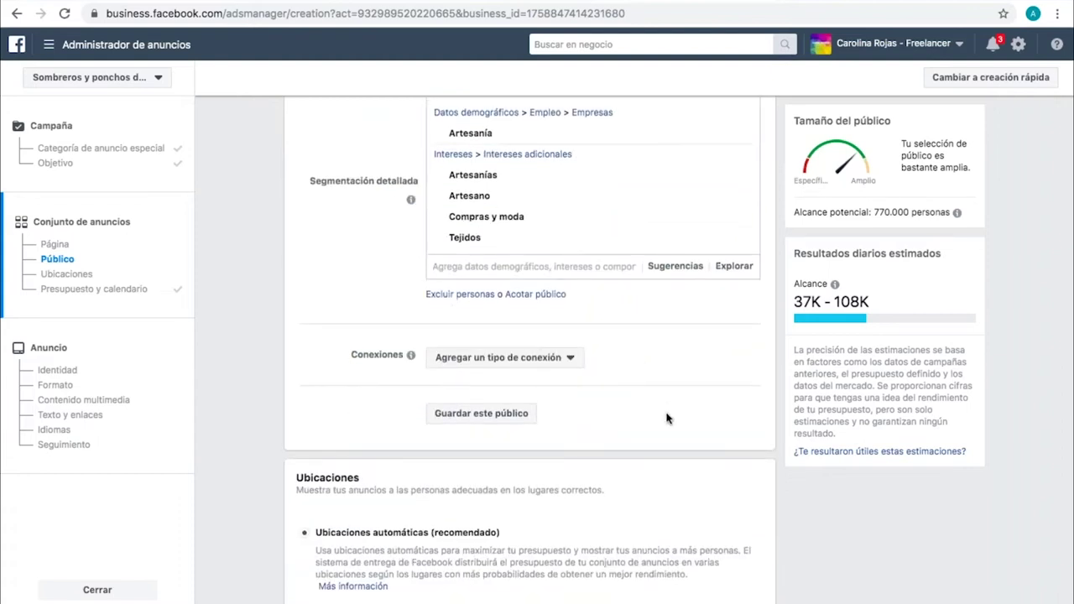
{"action": "scroll", "coordinate": [667, 417], "scroll_direction": "down", "scroll_amount": 2}
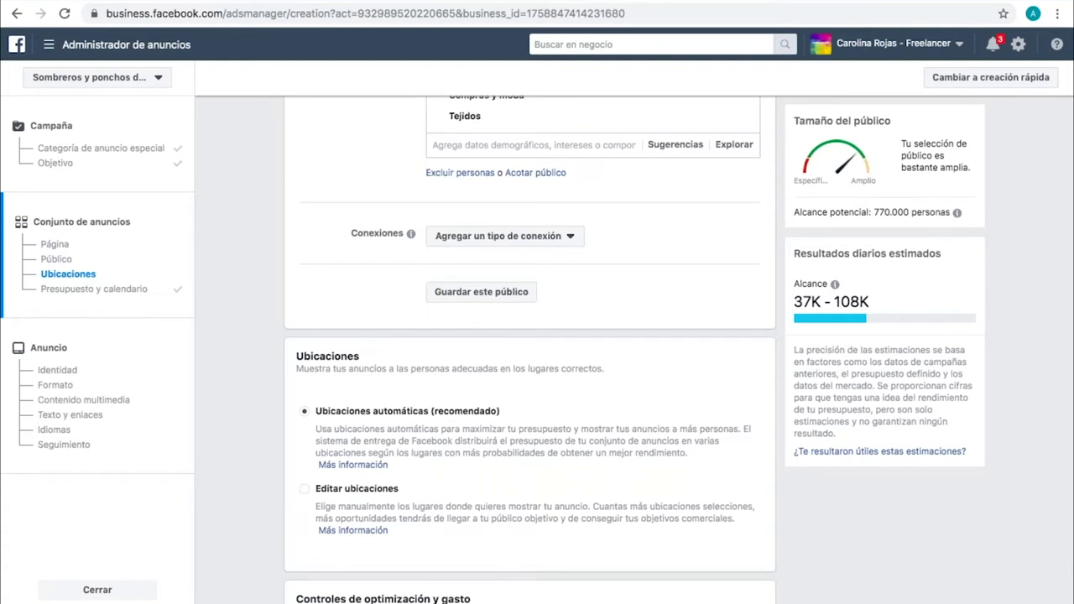
{"action": "scroll", "coordinate": [530, 349], "scroll_direction": "down", "scroll_amount": 2}
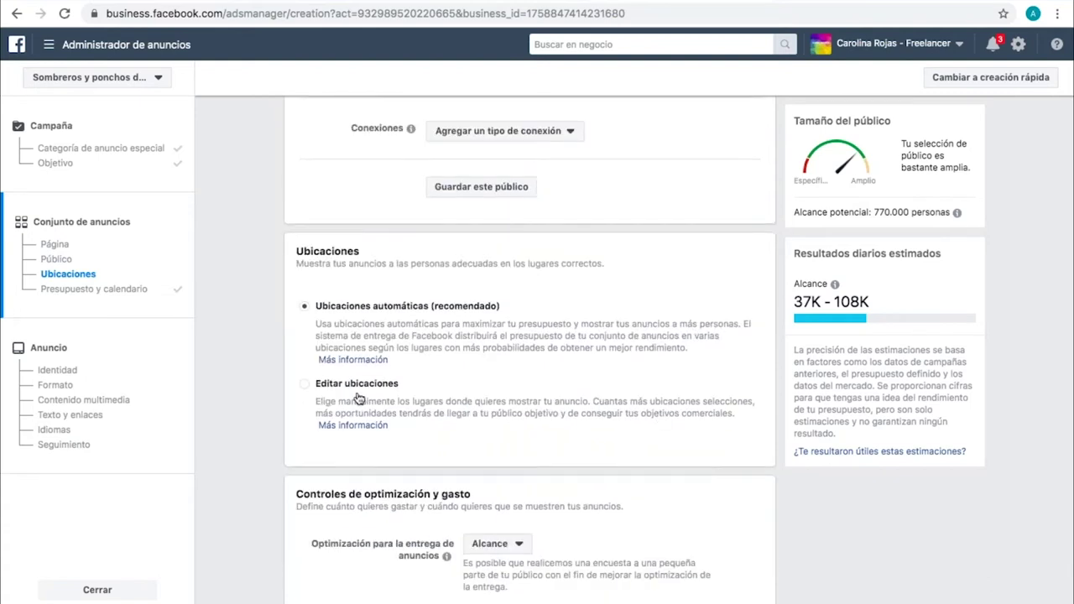
{"action": "left_click", "coordinate": [326, 387]}
{"action": "scroll", "coordinate": [538, 325], "scroll_direction": "down", "scroll_amount": 3}
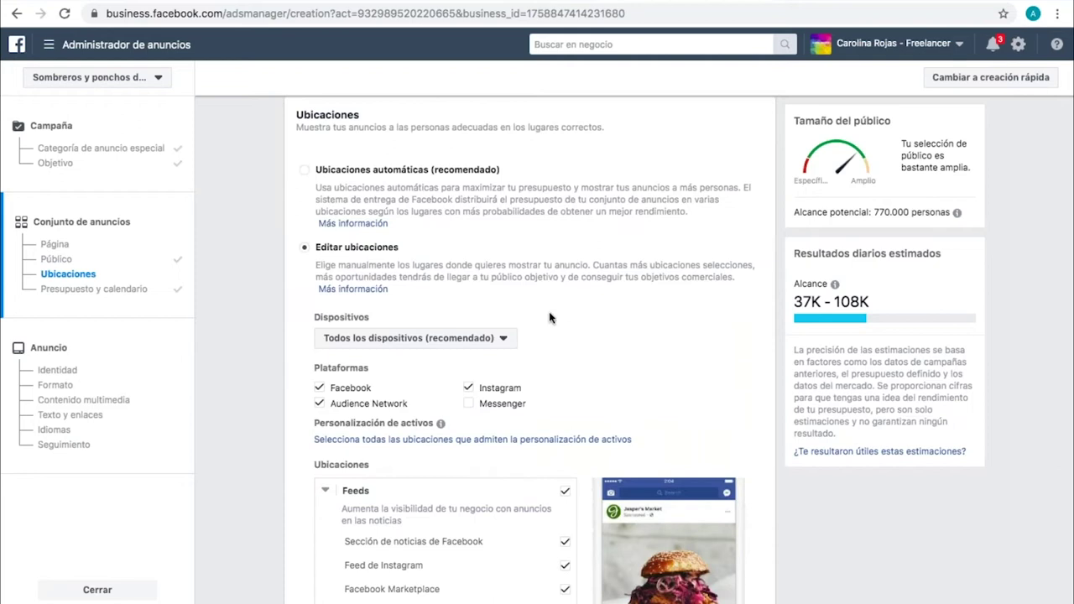
Review the devices, the platforms and the placements listed under Feeds, Stories and Instream
{"action": "scroll", "coordinate": [607, 305], "scroll_direction": "down", "scroll_amount": 3}
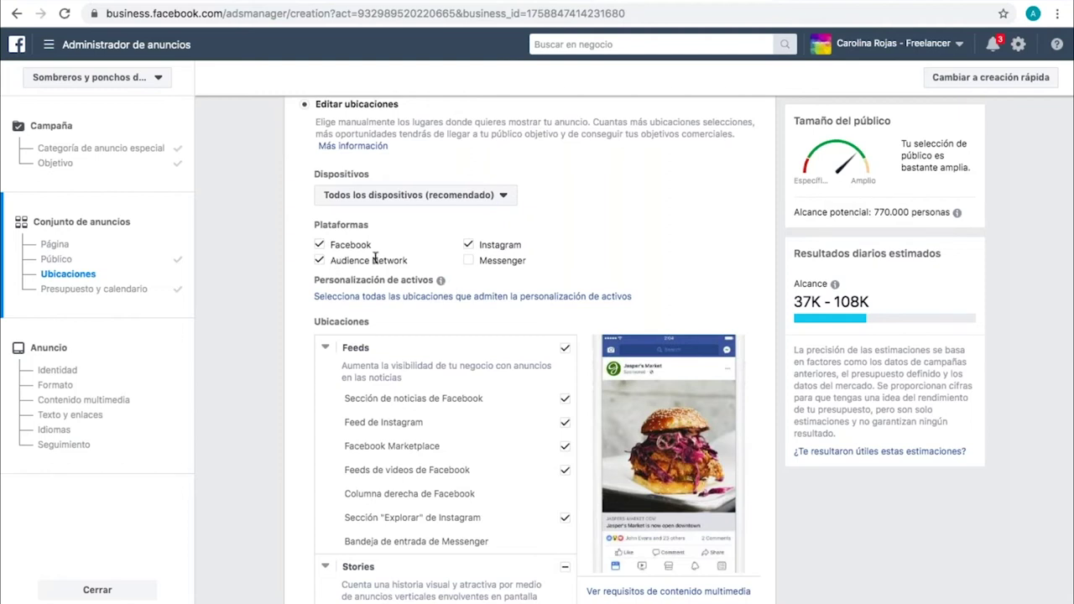
{"action": "scroll", "coordinate": [729, 270], "scroll_direction": "down", "scroll_amount": 3}
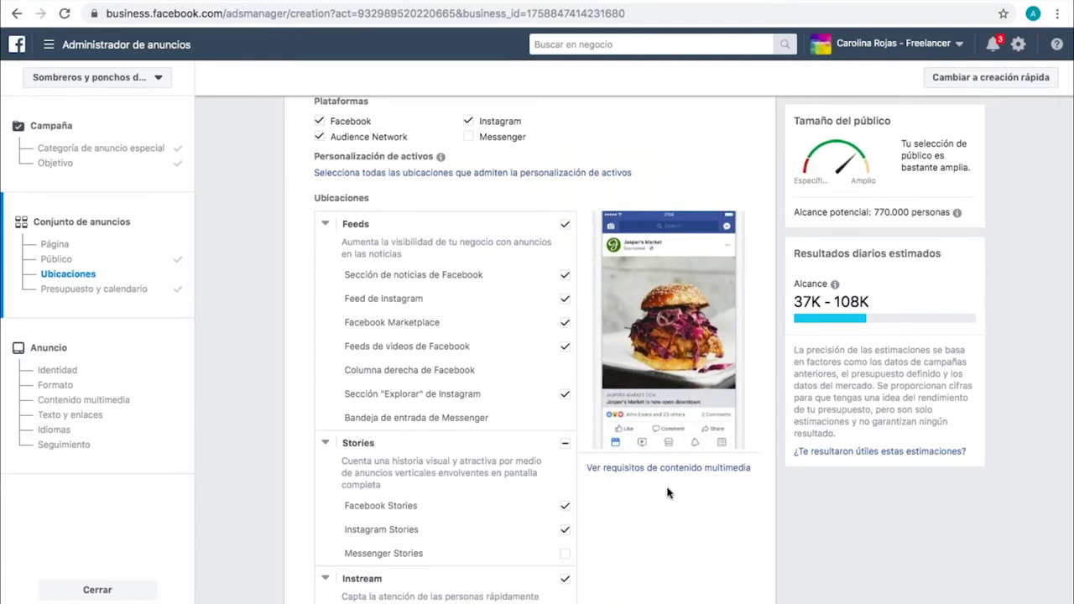
{"action": "scroll", "coordinate": [668, 492], "scroll_direction": "down", "scroll_amount": 2}
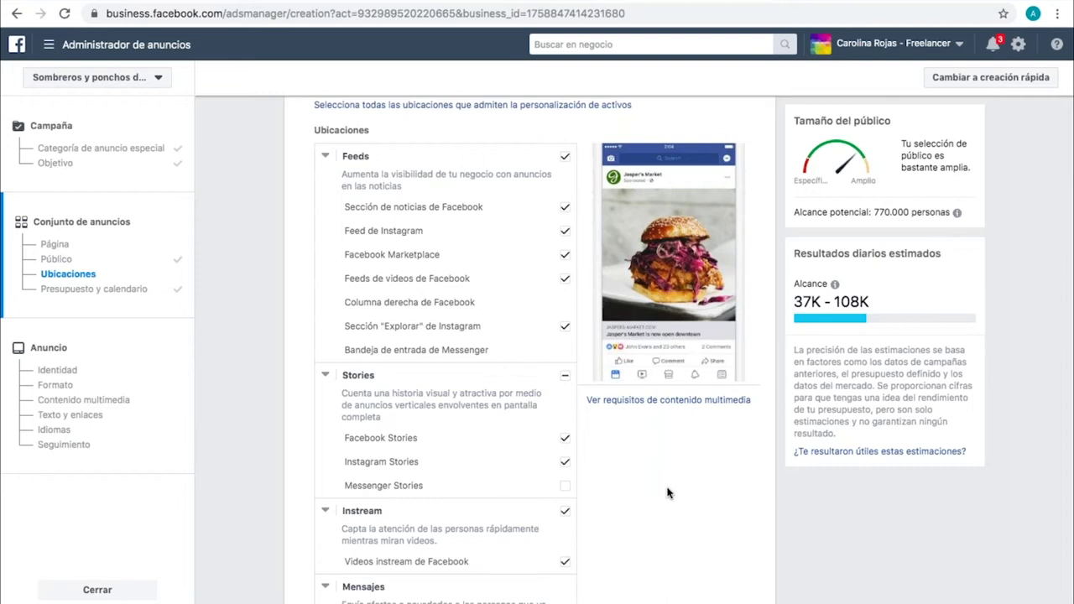
{"action": "scroll", "coordinate": [668, 492], "scroll_direction": "up", "scroll_amount": 1}
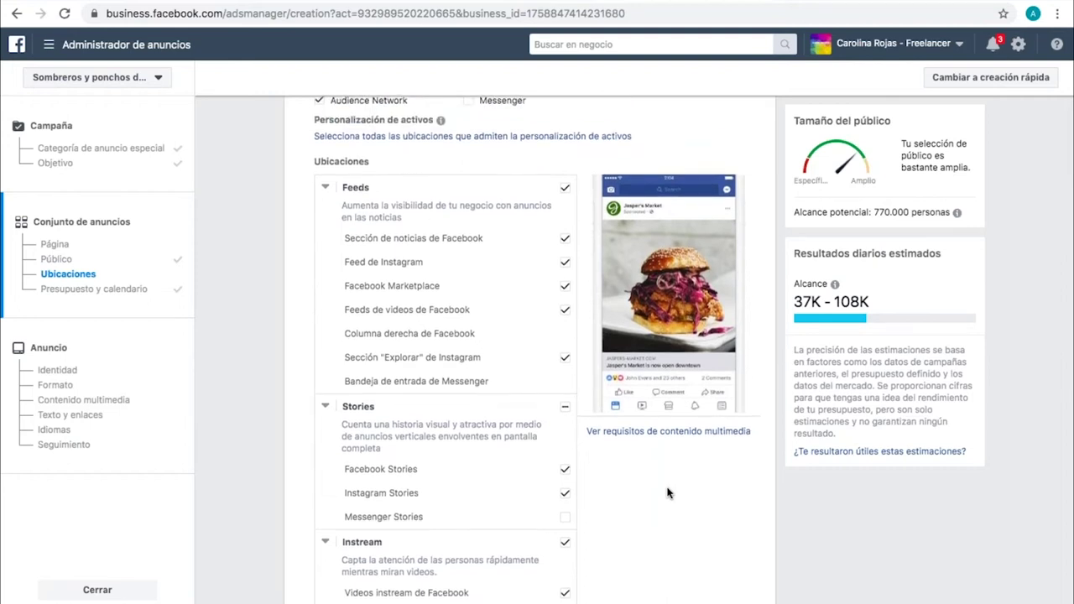
{"action": "scroll", "coordinate": [668, 493], "scroll_direction": "down", "scroll_amount": 2}
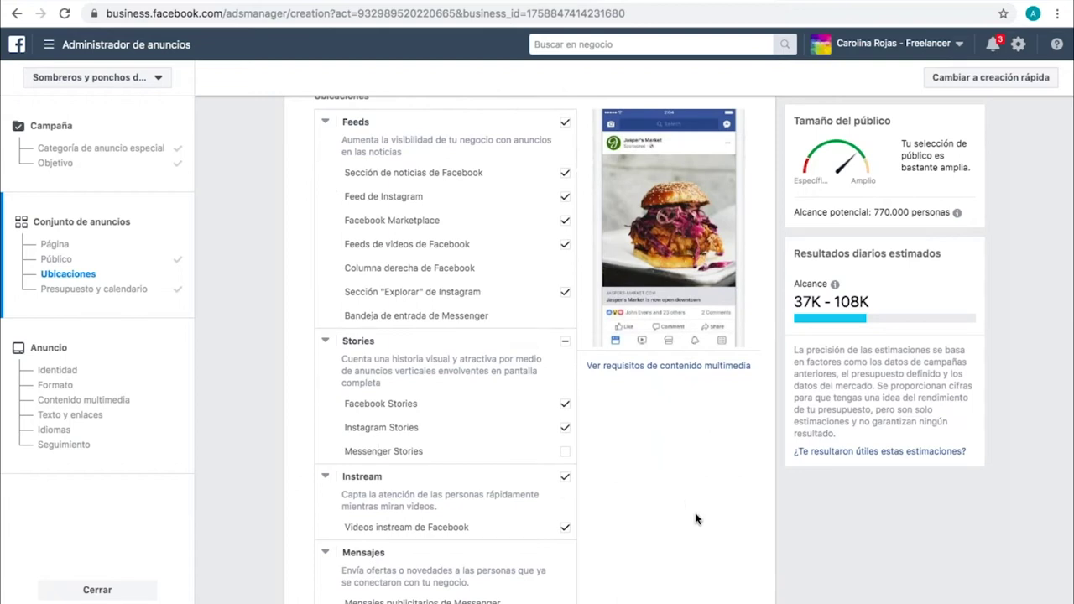
{"action": "scroll", "coordinate": [695, 520], "scroll_direction": "up", "scroll_amount": 1}
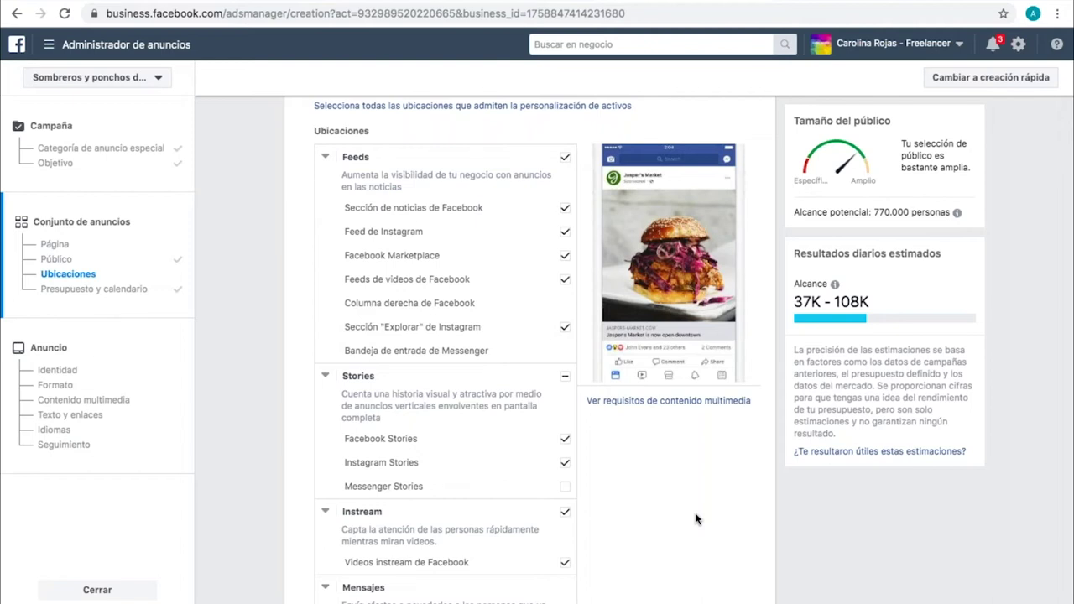
Show the media content requirements and examine the previews and recommended formats for the feed and Stories placements
{"action": "left_click", "coordinate": [680, 402]}
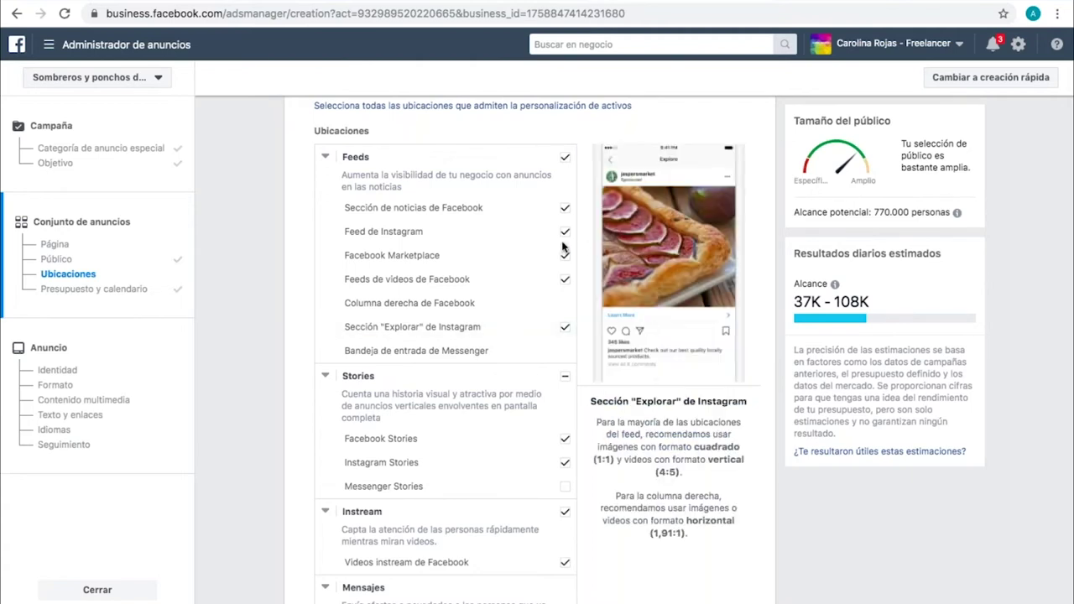
{"action": "mouse_move", "coordinate": [406, 231]}
{"action": "mouse_move", "coordinate": [493, 252]}
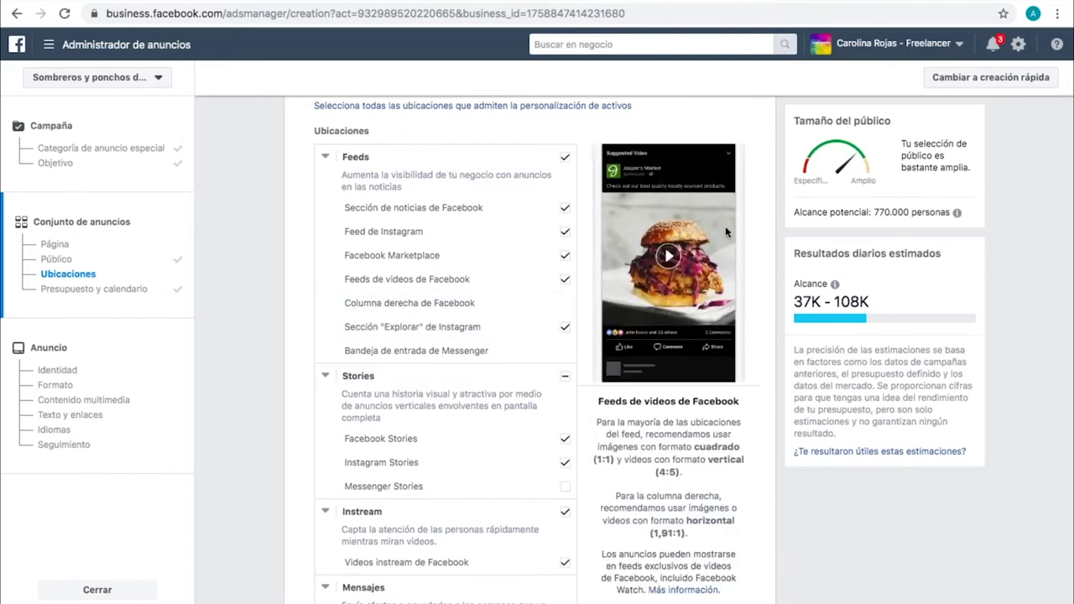
{"action": "scroll", "coordinate": [284, 339], "scroll_direction": "down", "scroll_amount": 2}
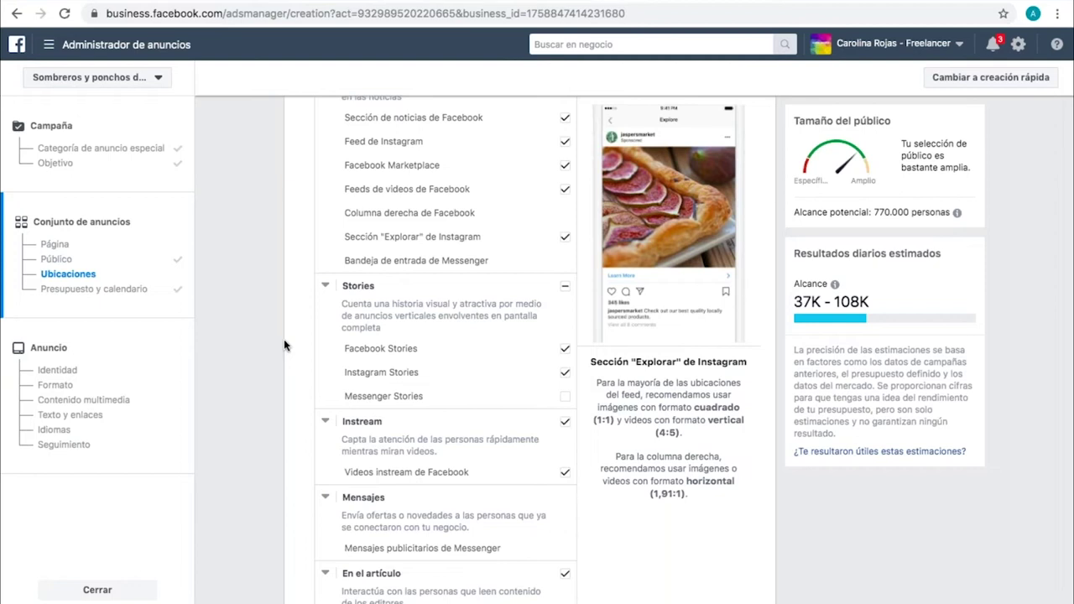
{"action": "mouse_move", "coordinate": [420, 360]}
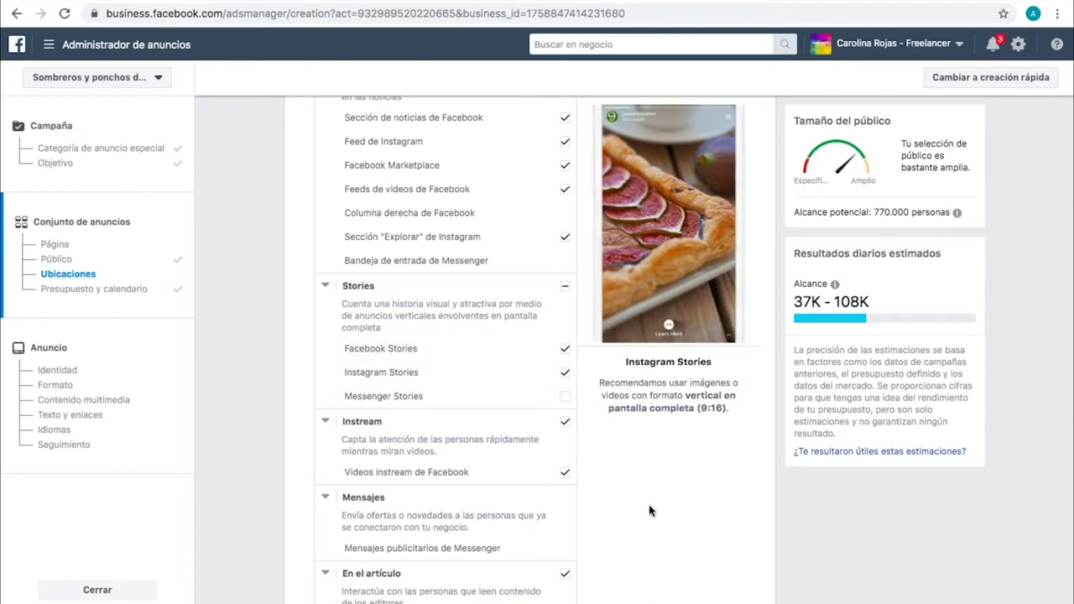
{"action": "scroll", "coordinate": [649, 511], "scroll_direction": "down", "scroll_amount": 3}
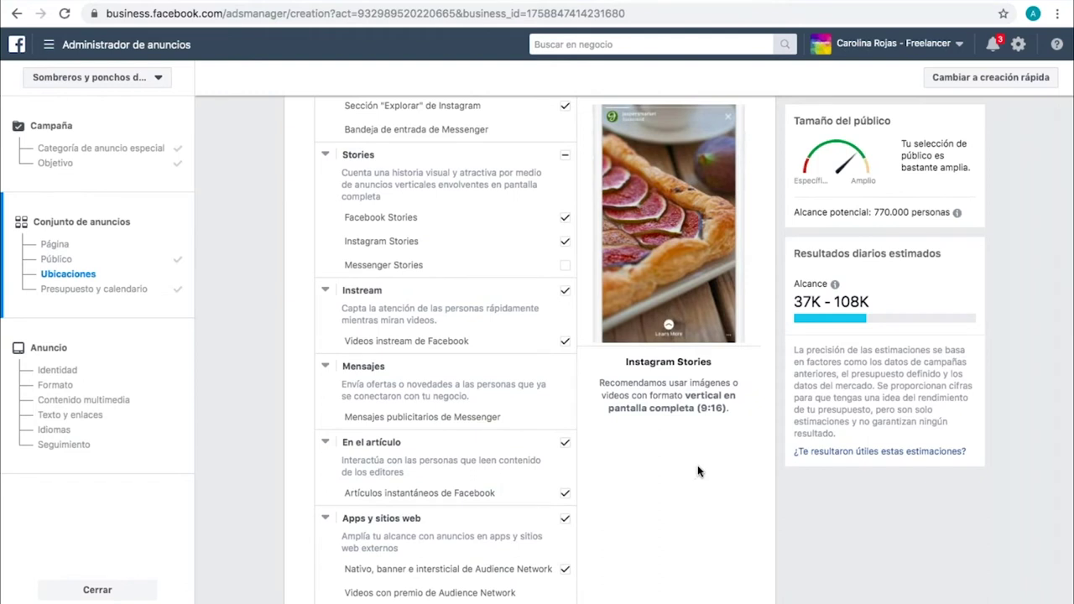
{"action": "scroll", "coordinate": [698, 471], "scroll_direction": "down", "scroll_amount": 3}
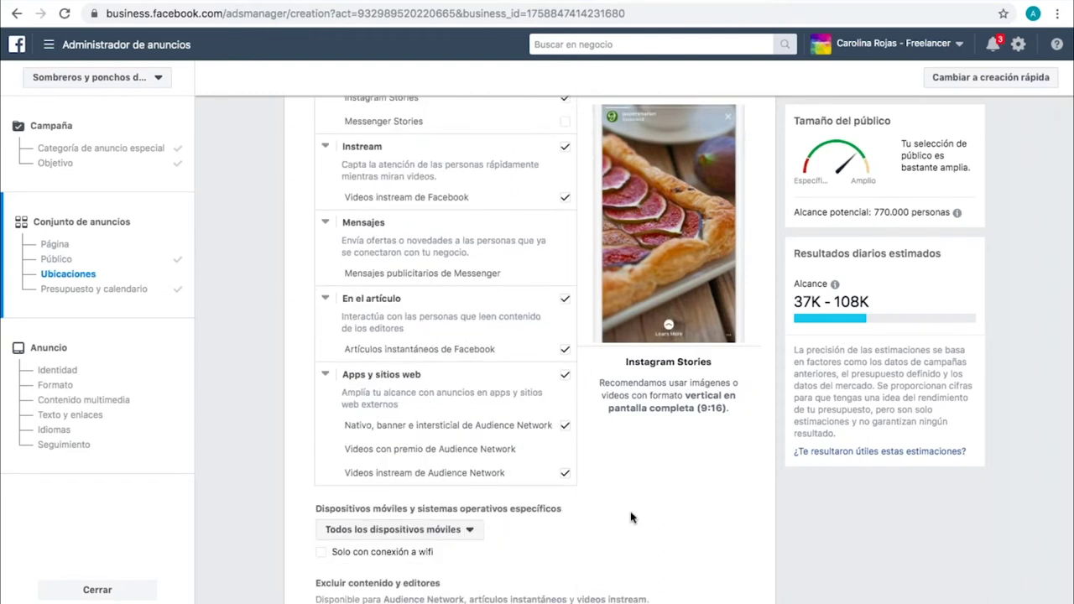
Exclude the placements Feeds de videos de Facebook and Sección "Explorar" de Instagram
{"action": "scroll", "coordinate": [630, 516], "scroll_direction": "up", "scroll_amount": 3}
{"action": "scroll", "coordinate": [463, 264], "scroll_direction": "up", "scroll_amount": 1}
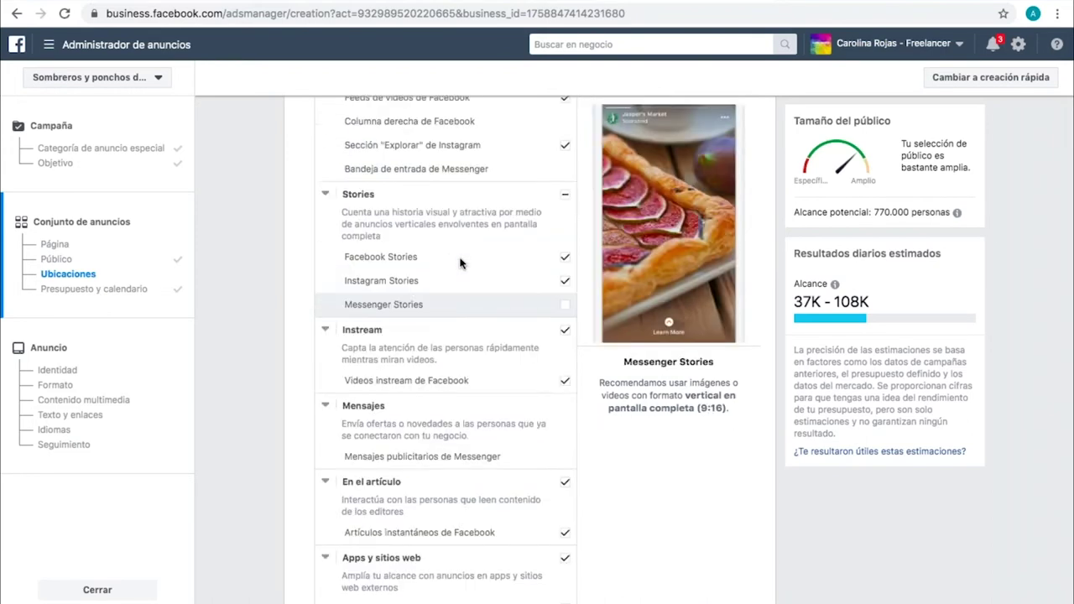
{"action": "scroll", "coordinate": [460, 263], "scroll_direction": "up", "scroll_amount": 2}
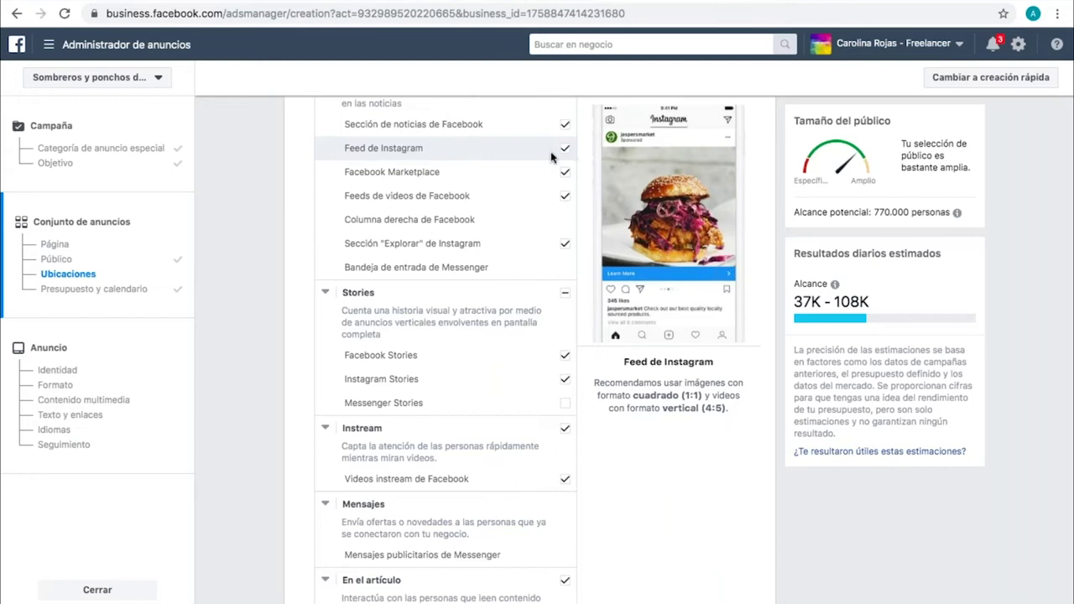
{"action": "left_click", "coordinate": [564, 200]}
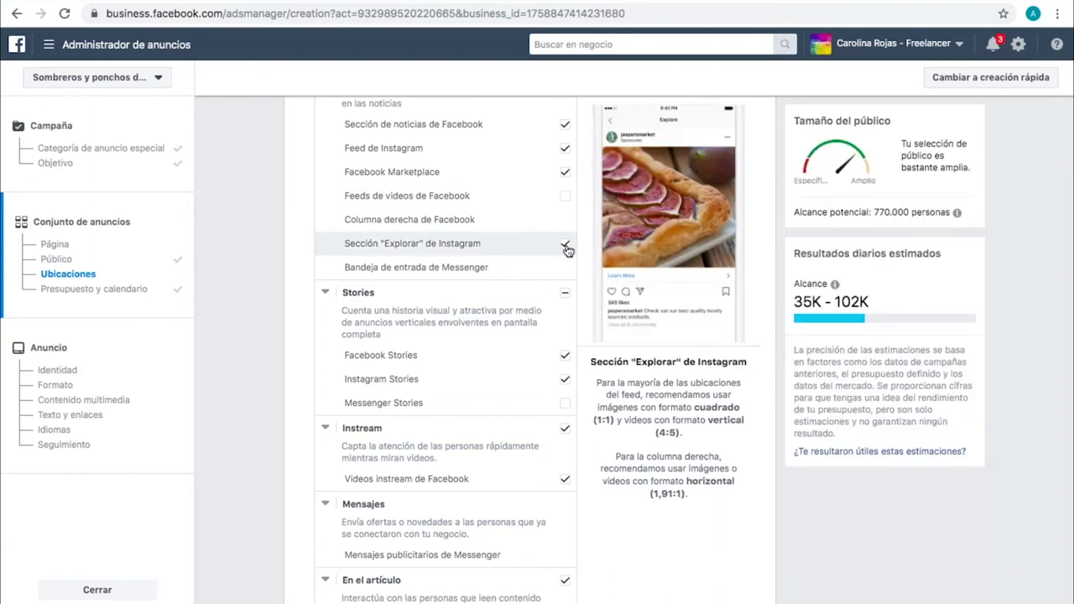
{"action": "left_click", "coordinate": [567, 246]}
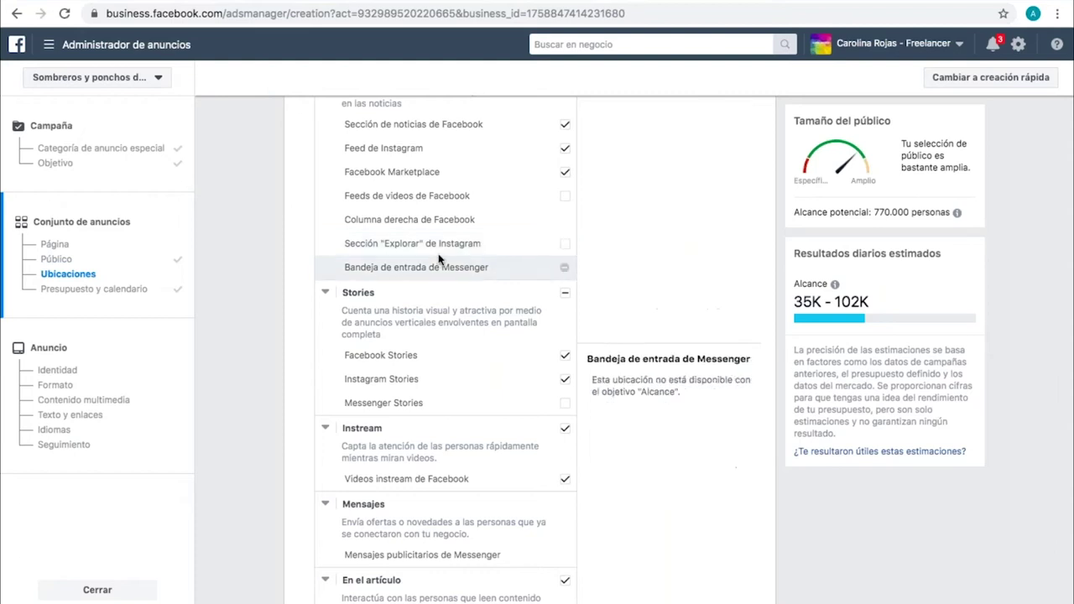
Select Alcance as the optimization for ad delivery in the optimization and spending controls
{"action": "scroll", "coordinate": [445, 353], "scroll_direction": "down", "scroll_amount": 2}
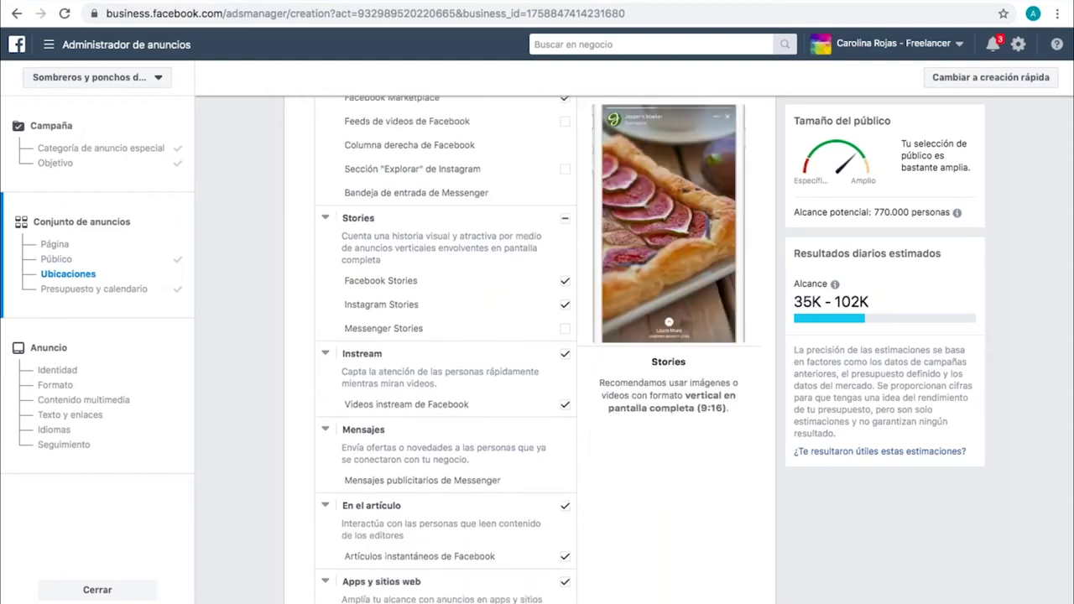
{"action": "scroll", "coordinate": [445, 352], "scroll_direction": "down", "scroll_amount": 2}
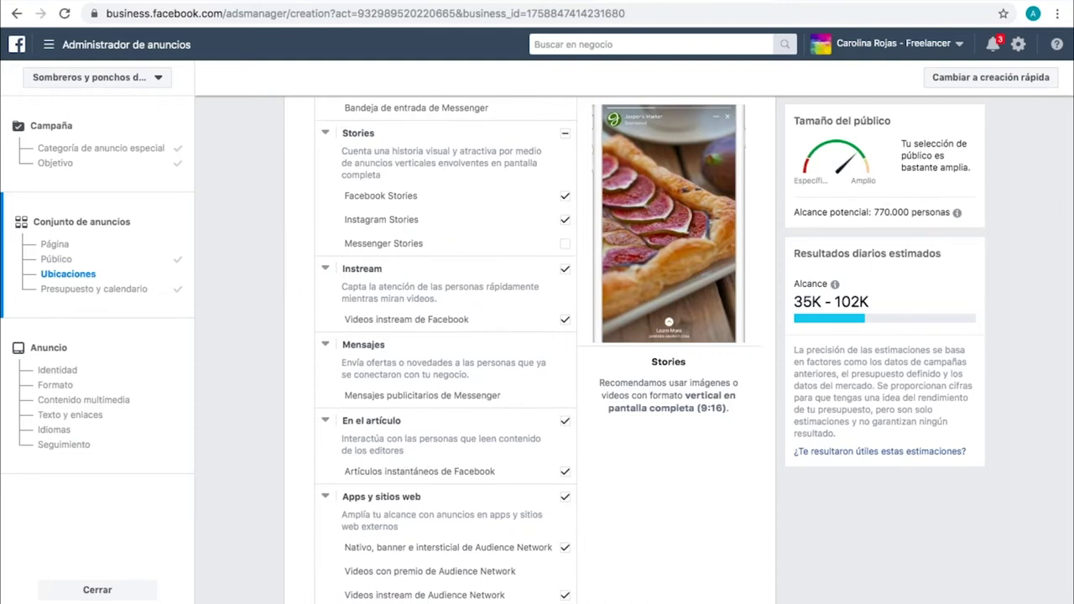
{"action": "scroll", "coordinate": [445, 353], "scroll_direction": "down", "scroll_amount": 1}
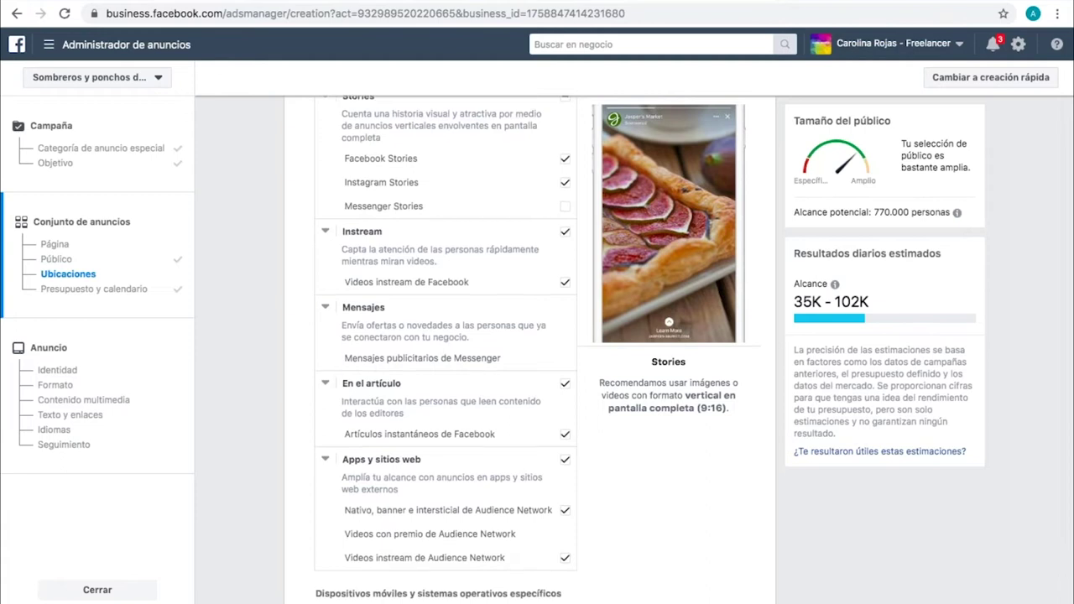
{"action": "scroll", "coordinate": [638, 420], "scroll_direction": "down", "scroll_amount": 3}
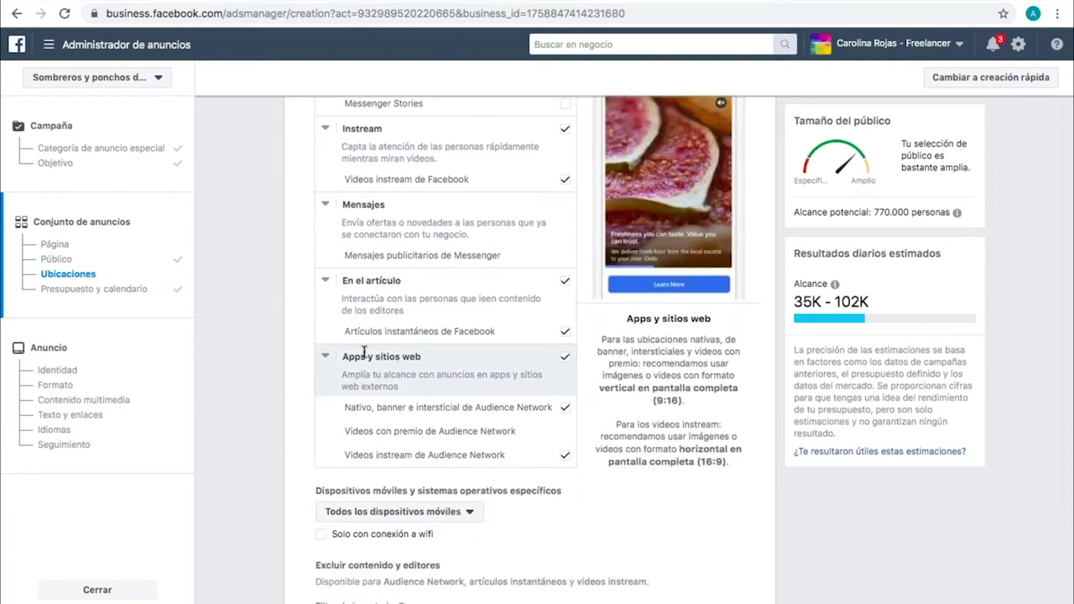
{"action": "scroll", "coordinate": [626, 521], "scroll_direction": "down", "scroll_amount": 6}
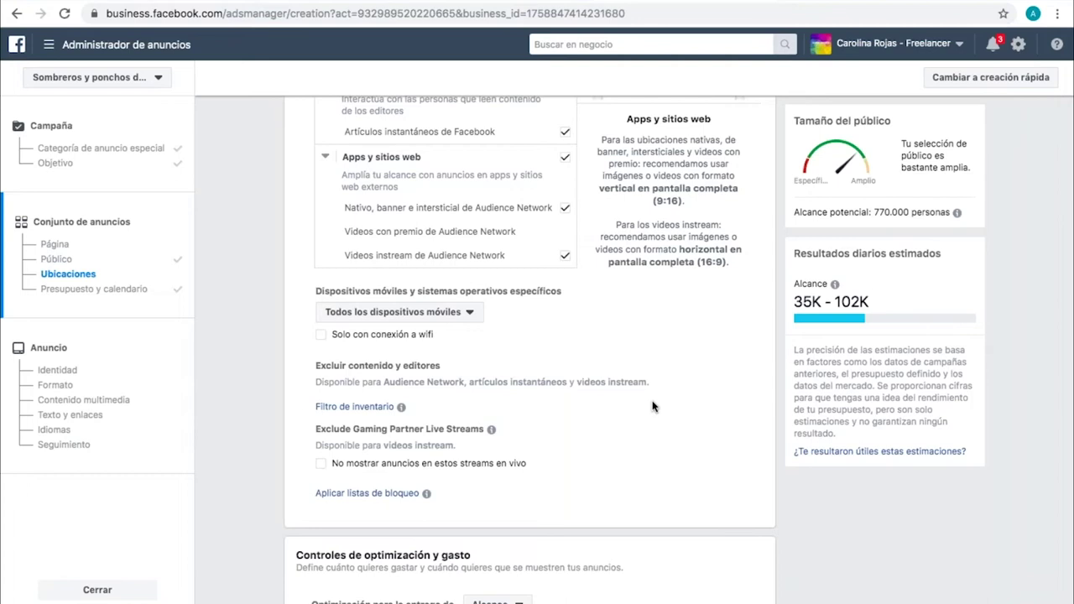
{"action": "scroll", "coordinate": [653, 407], "scroll_direction": "down", "scroll_amount": 9}
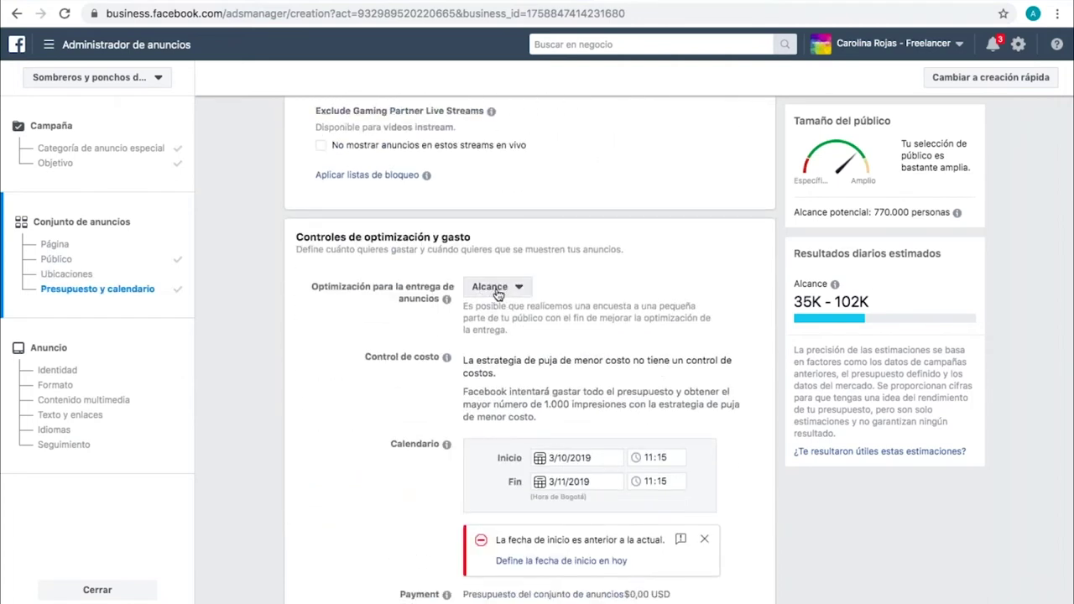
{"action": "left_click", "coordinate": [506, 292]}
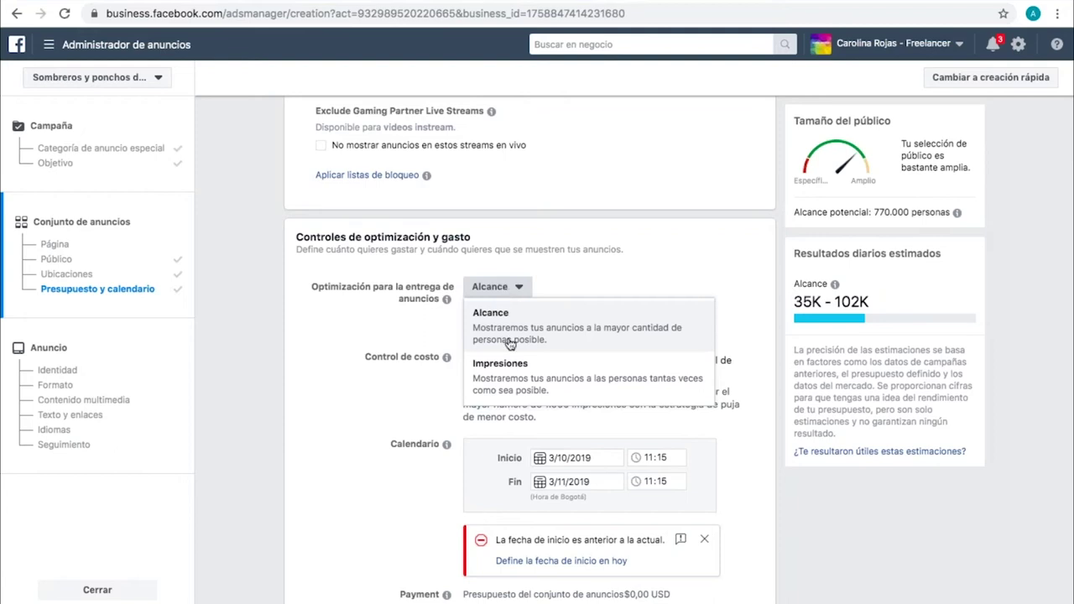
{"action": "left_click", "coordinate": [653, 319]}
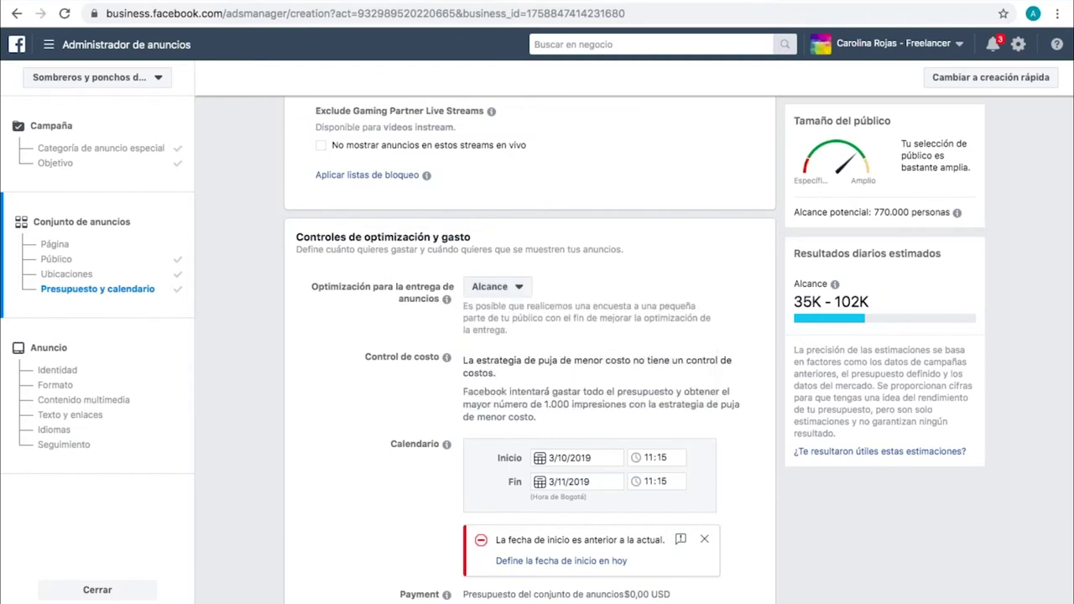
Set the ad set's start to 4/10/2019 at 14:00 in the calendar settings
{"action": "scroll", "coordinate": [544, 261], "scroll_direction": "down", "scroll_amount": 3}
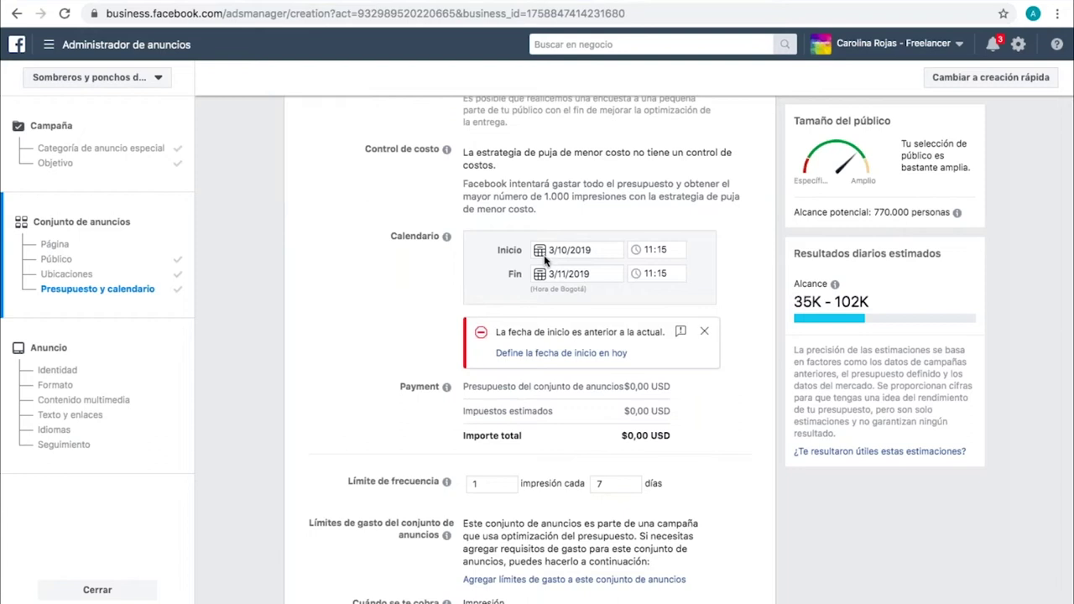
{"action": "left_click", "coordinate": [593, 246]}
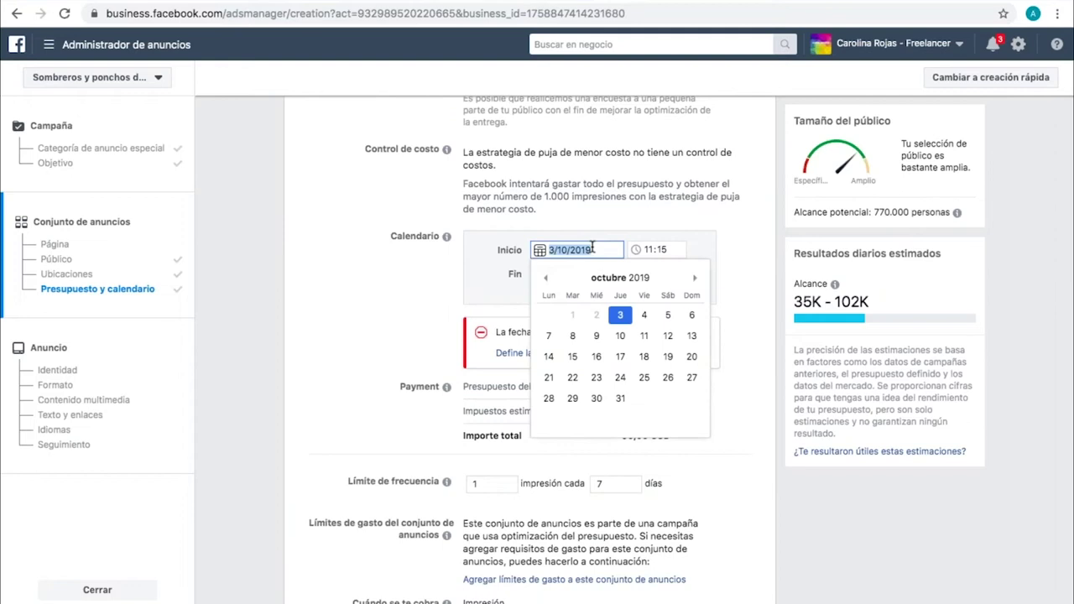
{"action": "left_click", "coordinate": [643, 315]}
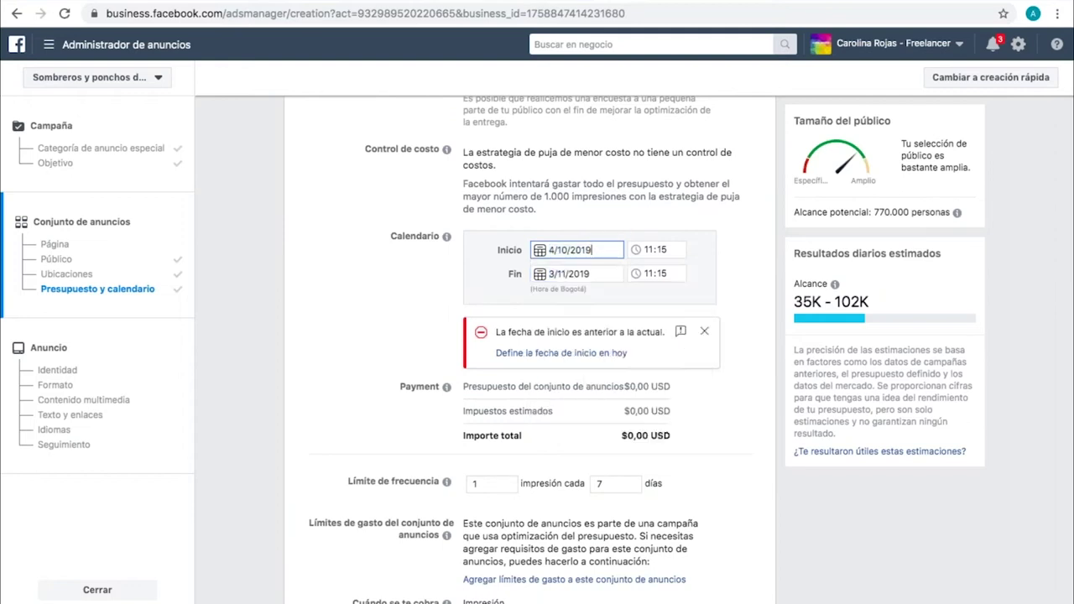
{"action": "left_click", "coordinate": [648, 253]}
{"action": "type", "text": "14:00:00"}
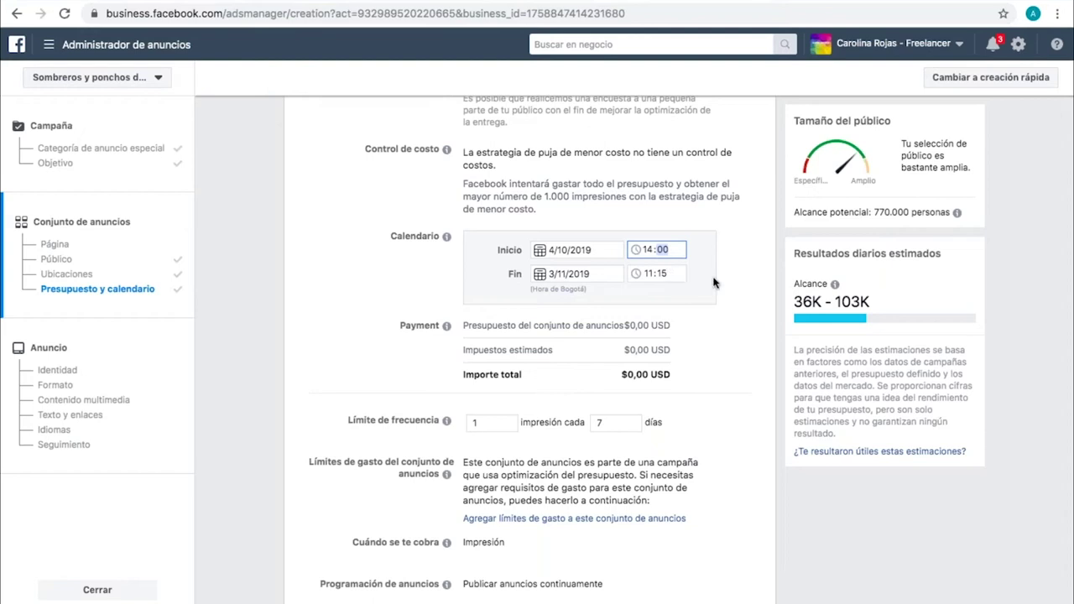
Set the ad set's end to 4/11/2019 at 14:00
{"action": "left_click", "coordinate": [594, 280]}
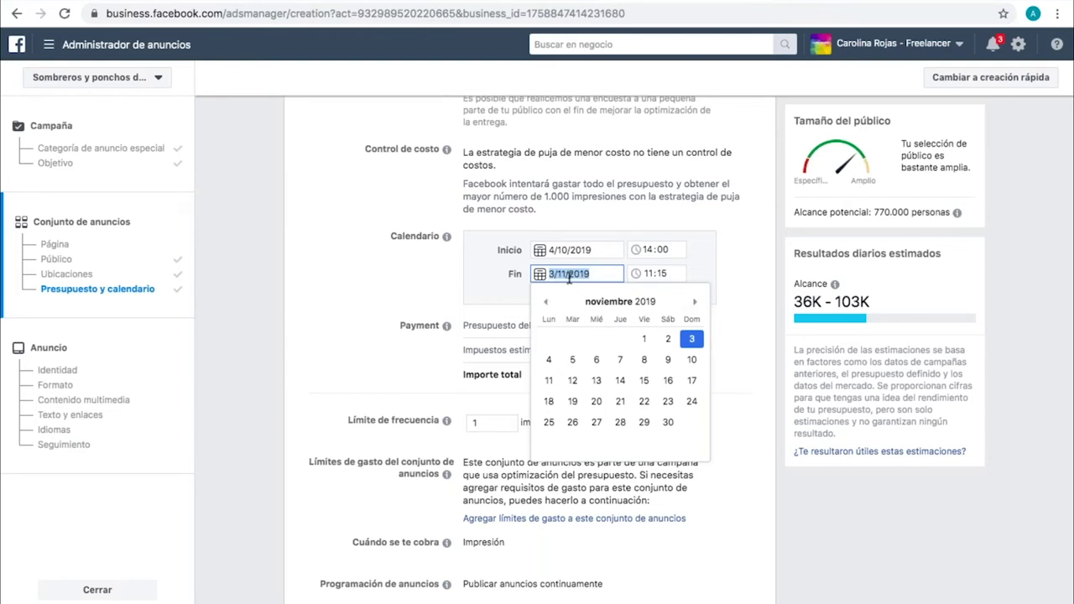
{"action": "left_click", "coordinate": [550, 359]}
{"action": "left_click", "coordinate": [653, 281]}
{"action": "type", "text": "14"}
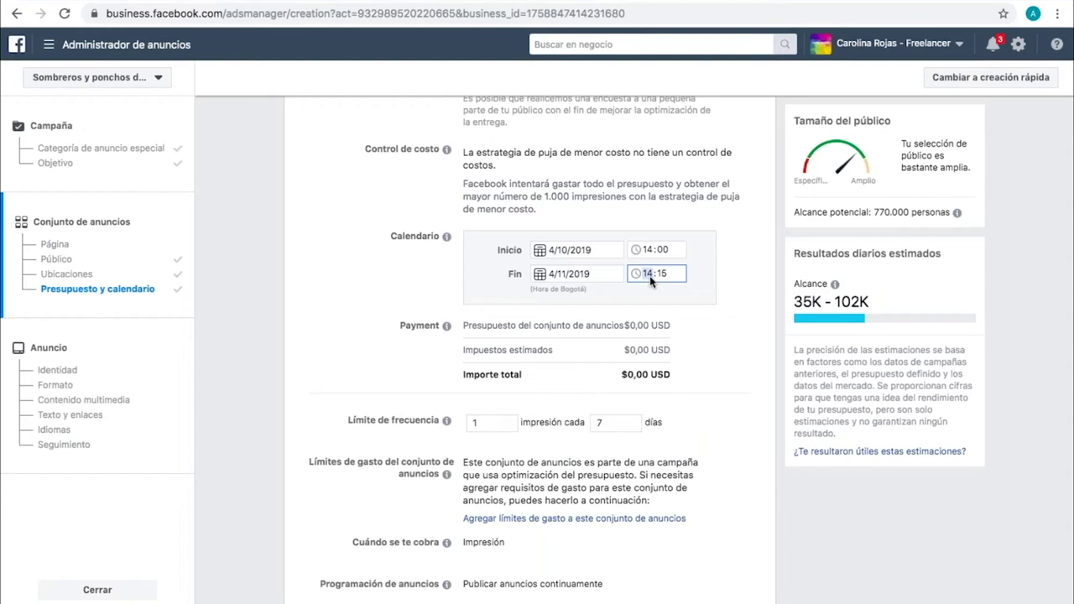
{"action": "key", "text": "Tab"}
{"action": "type", "text": "00"}
Set the frequency limit to 3 impressions every 1 day
{"action": "scroll", "coordinate": [699, 370], "scroll_direction": "down", "scroll_amount": 3}
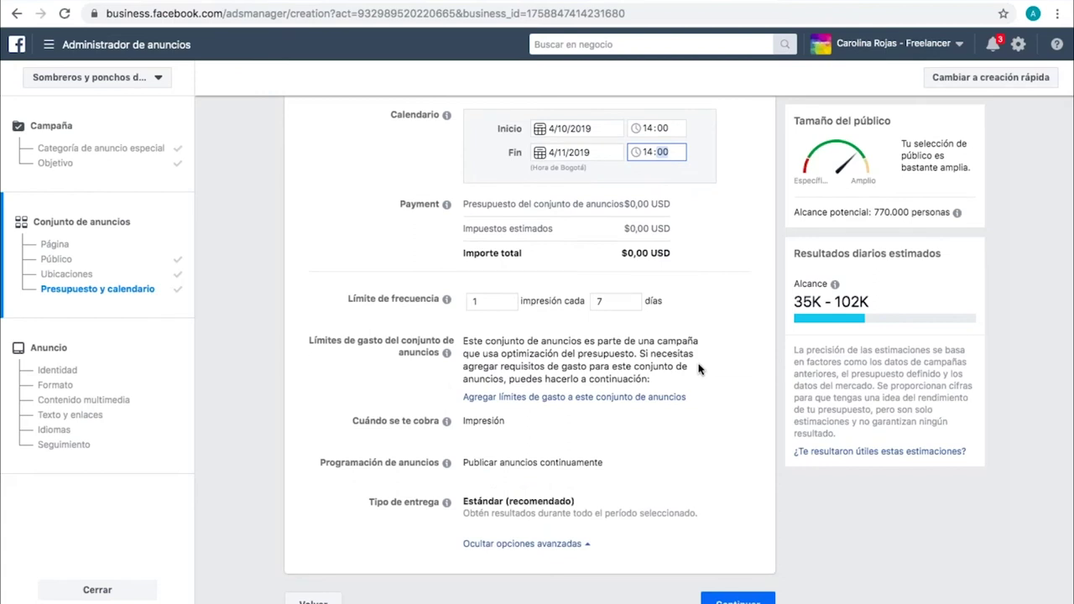
{"action": "left_click", "coordinate": [722, 323]}
{"action": "left_click", "coordinate": [487, 306]}
{"action": "key", "text": "BackSpace"}
{"action": "type", "text": "3"}
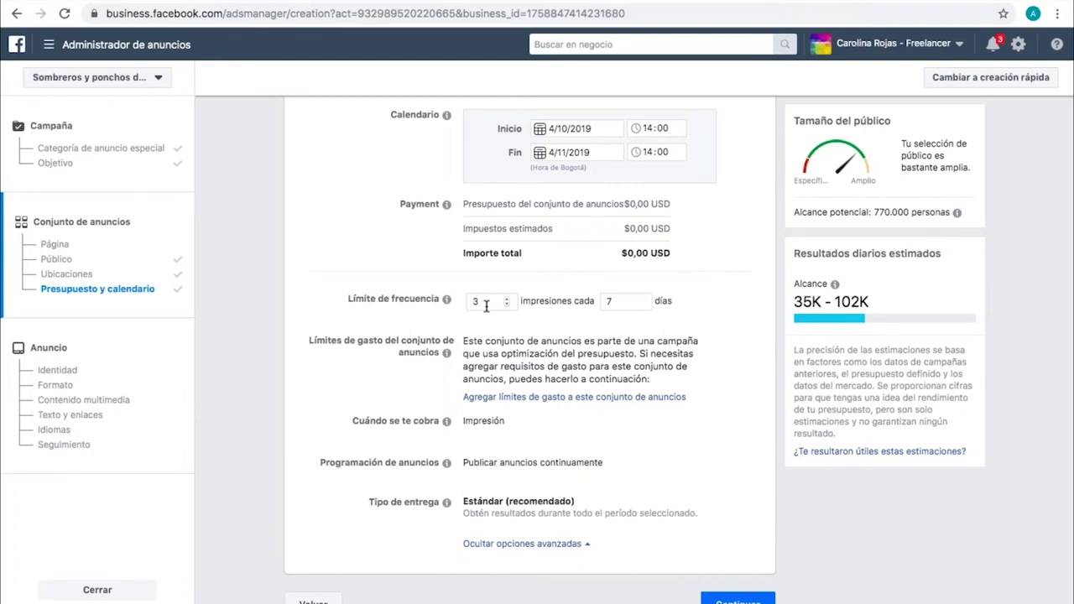
{"action": "left_click", "coordinate": [619, 302]}
{"action": "key", "text": "BackSpace"}
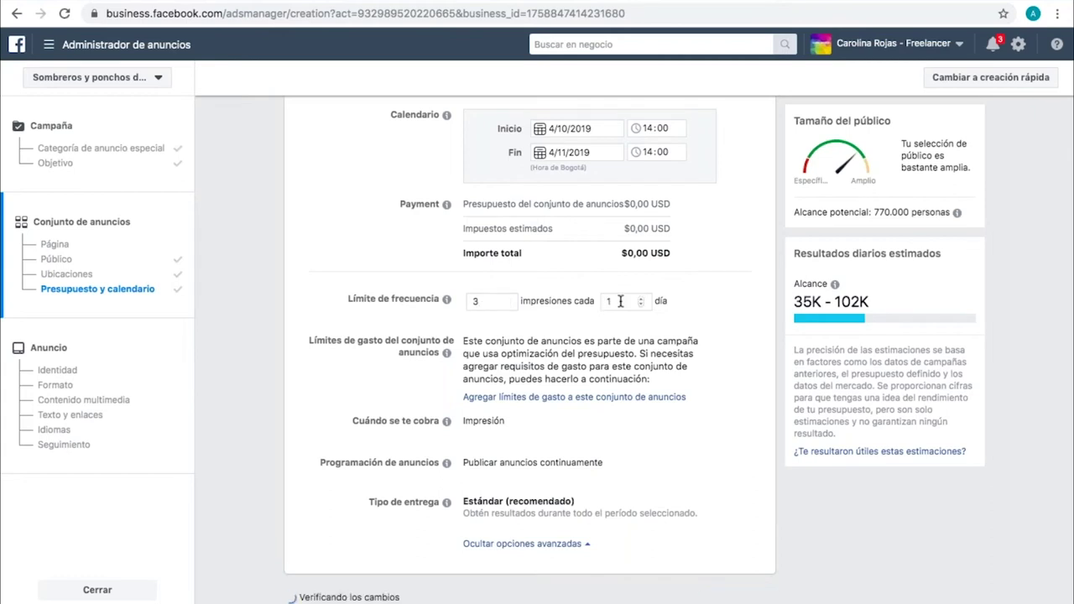
{"action": "type", "text": "1"}
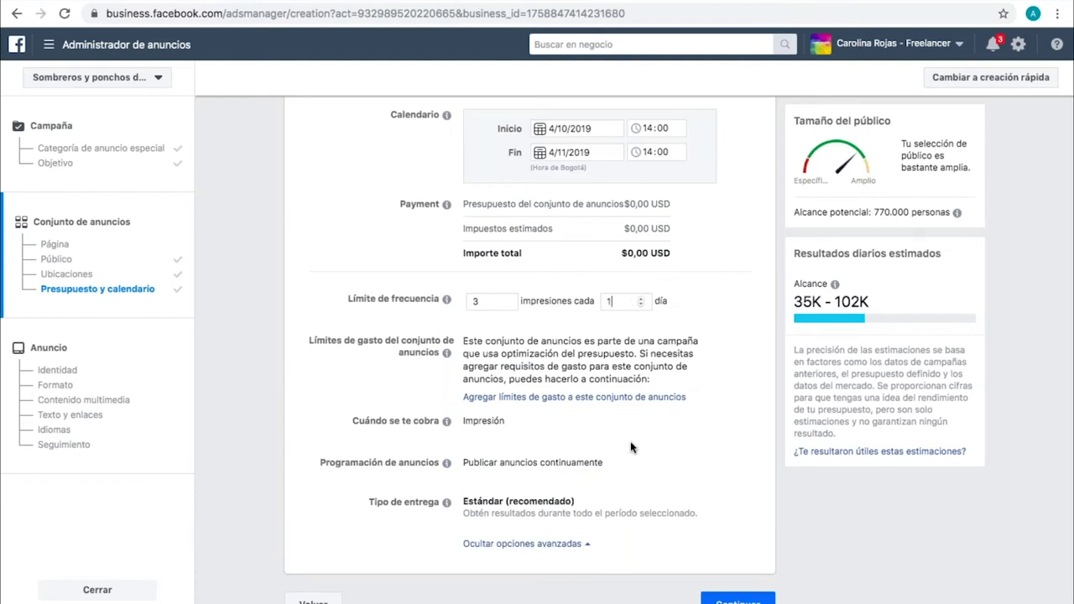
Continue to the ad level and choose sombrerosyponchosdecolombia as the Instagram account representing the business
{"action": "left_click", "coordinate": [681, 447]}
{"action": "scroll", "coordinate": [682, 447], "scroll_direction": "down", "scroll_amount": 1}
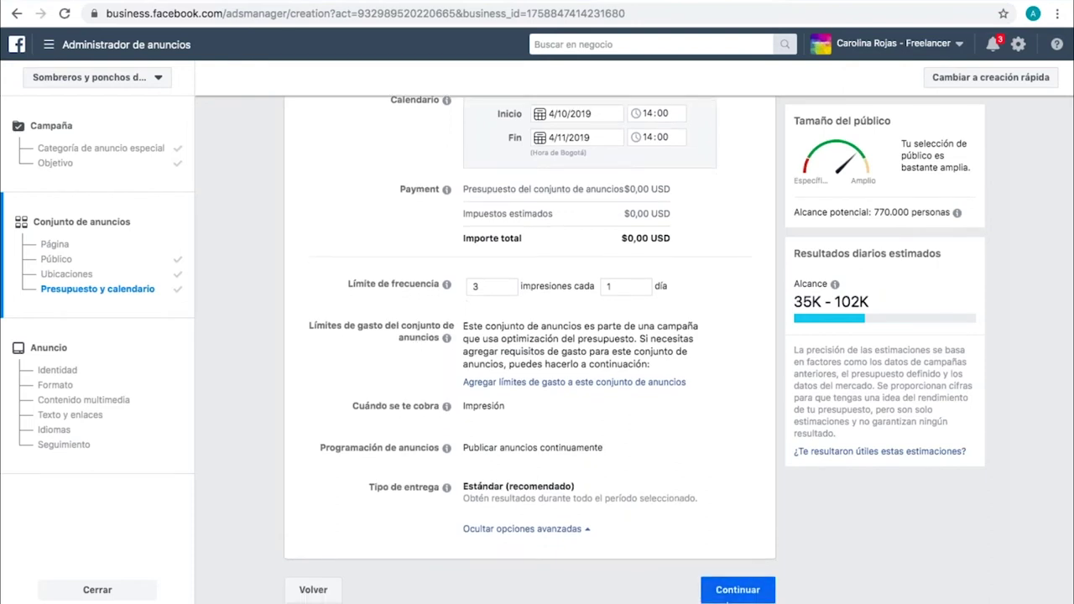
{"action": "left_click", "coordinate": [733, 590]}
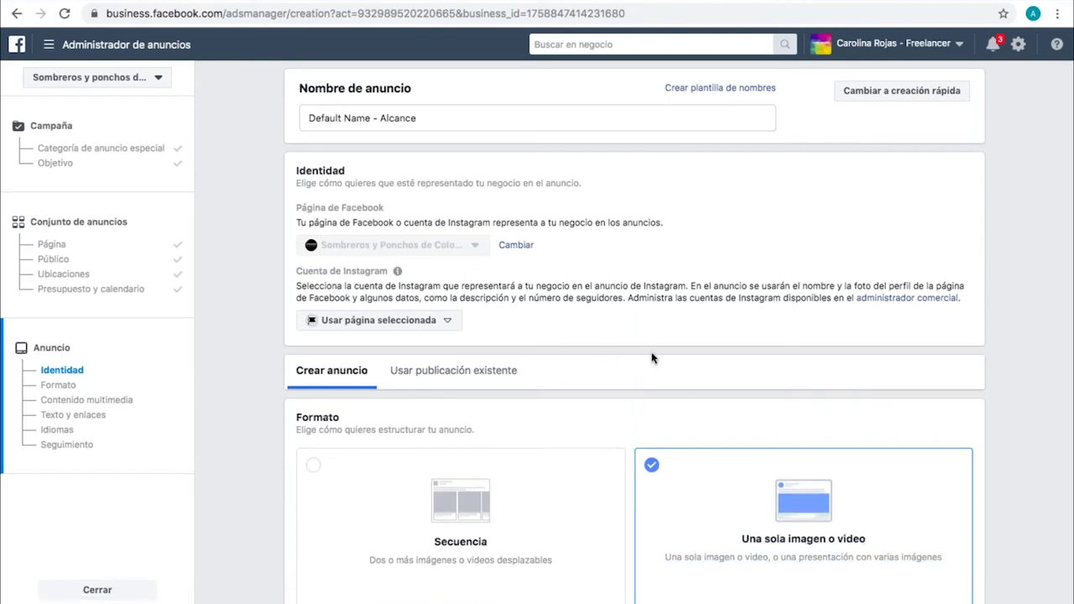
{"action": "left_click", "coordinate": [444, 324]}
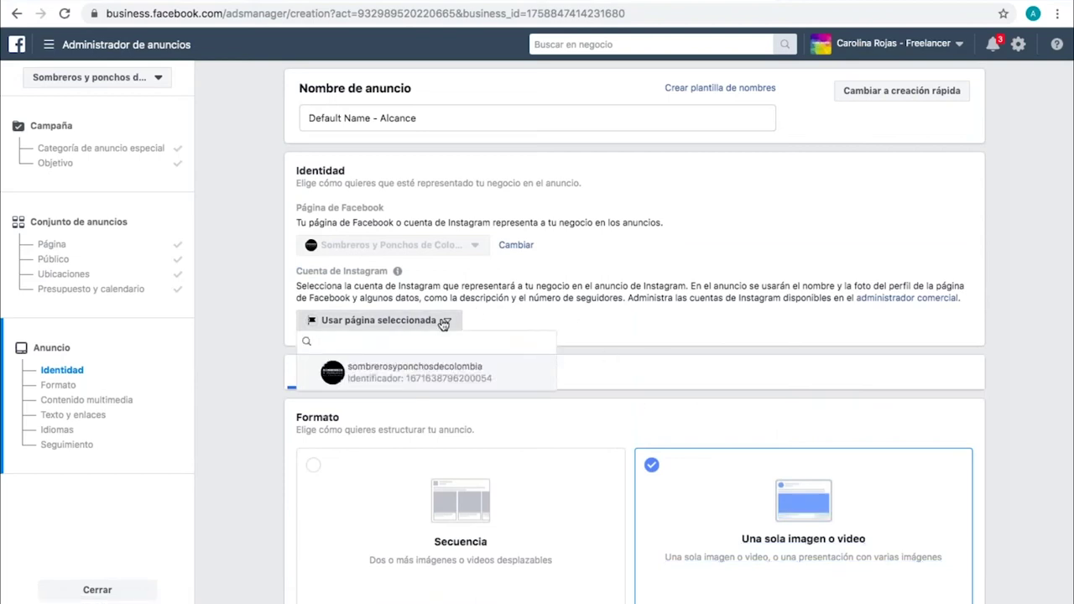
{"action": "left_click", "coordinate": [398, 379]}
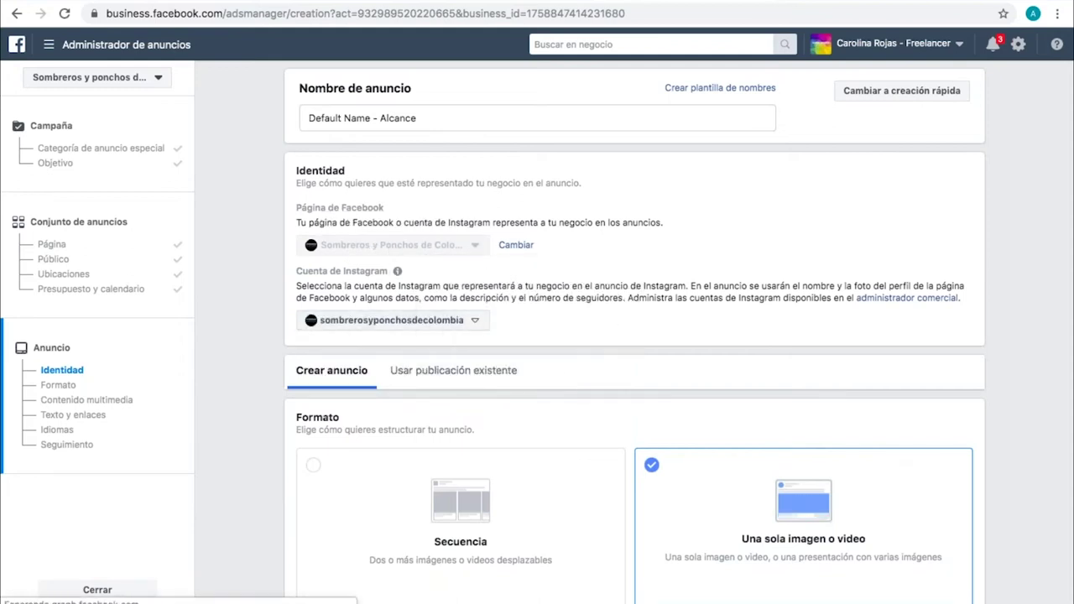
Review the single image or video format and remove the preloaded 820 × 312 image from the ad's multimedia content
{"action": "scroll", "coordinate": [635, 336], "scroll_direction": "down", "scroll_amount": 3}
{"action": "scroll", "coordinate": [634, 335], "scroll_direction": "down", "scroll_amount": 1}
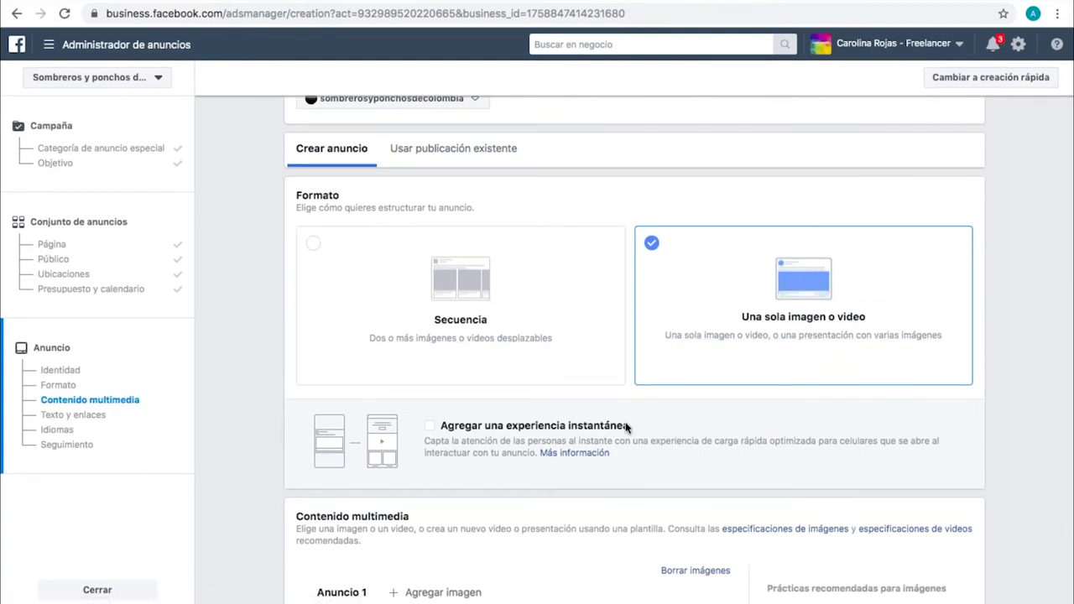
{"action": "scroll", "coordinate": [625, 428], "scroll_direction": "down", "scroll_amount": 5}
{"action": "scroll", "coordinate": [625, 428], "scroll_direction": "up", "scroll_amount": 4}
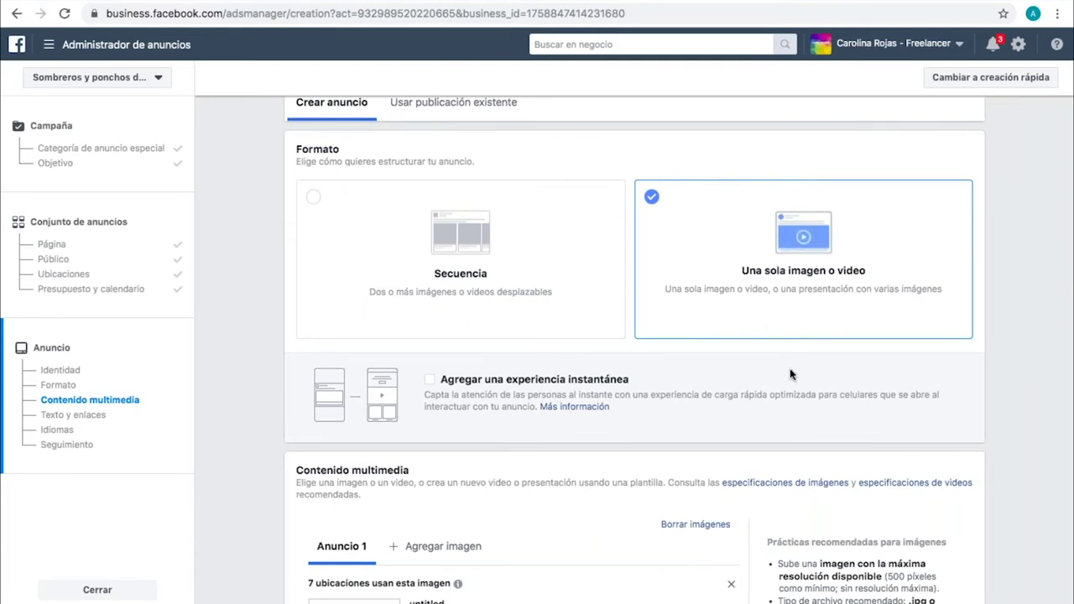
{"action": "scroll", "coordinate": [512, 357], "scroll_direction": "down", "scroll_amount": 2}
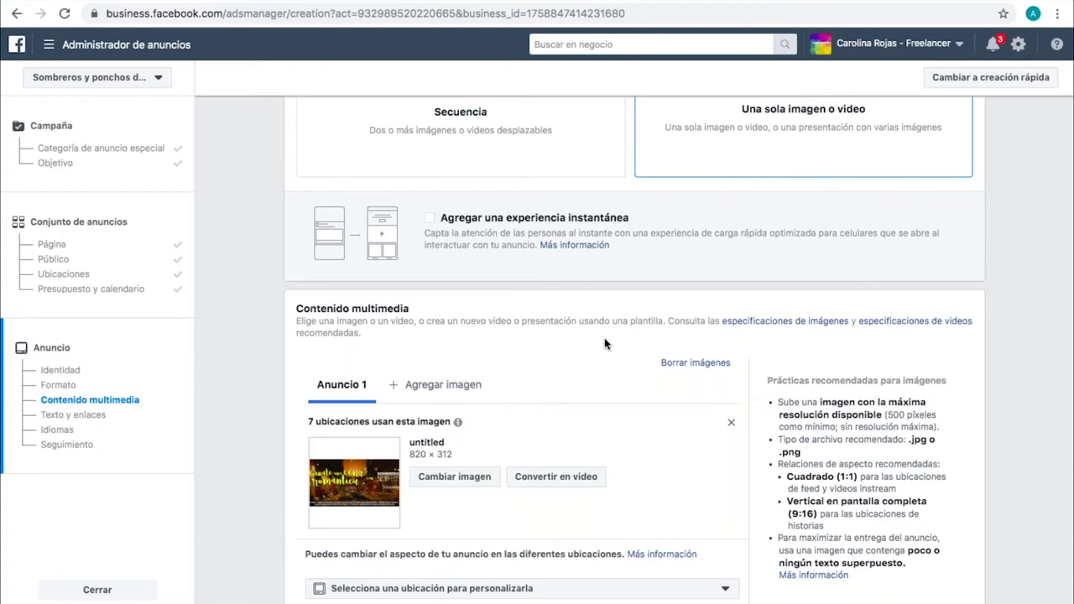
{"action": "scroll", "coordinate": [604, 344], "scroll_direction": "down", "scroll_amount": 3}
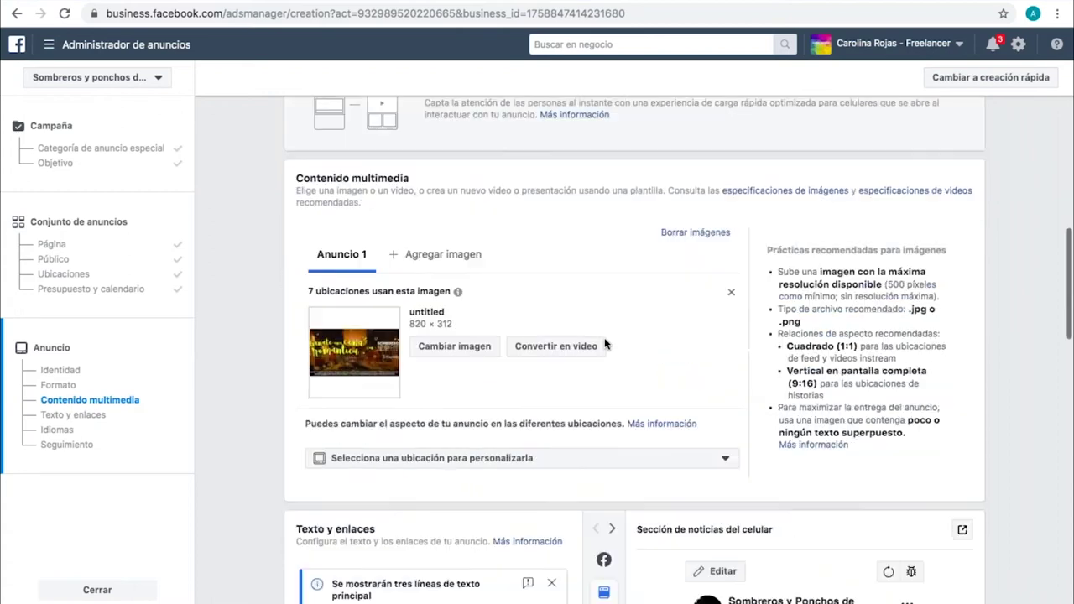
{"action": "left_click", "coordinate": [731, 272]}
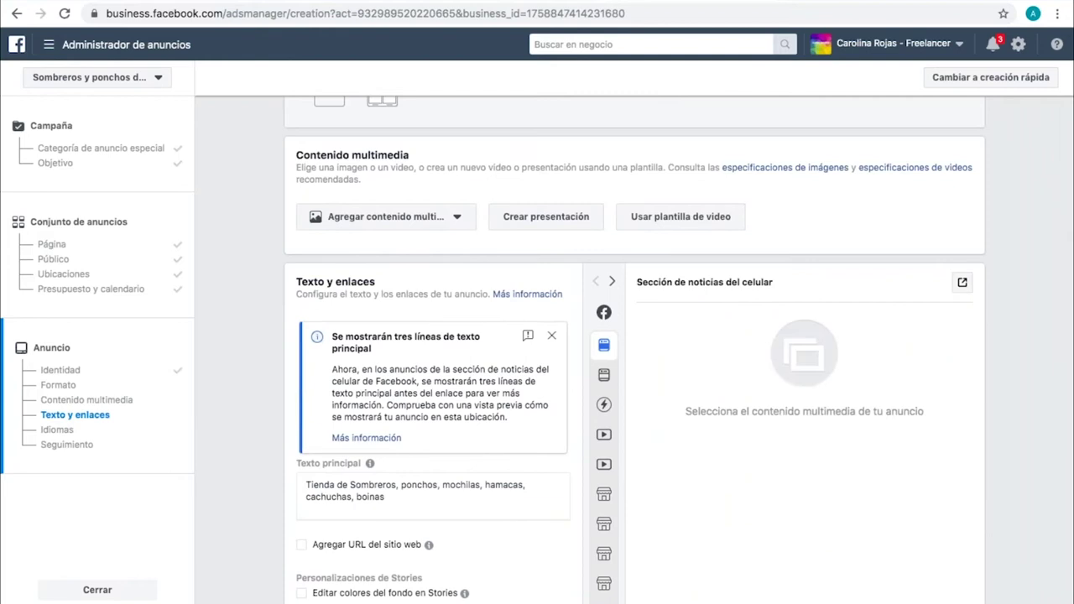
Start adding an image to the ad and select the 1080 × 1080 picture with the heart design from the Instagram images
{"action": "scroll", "coordinate": [501, 240], "scroll_direction": "up", "scroll_amount": 2}
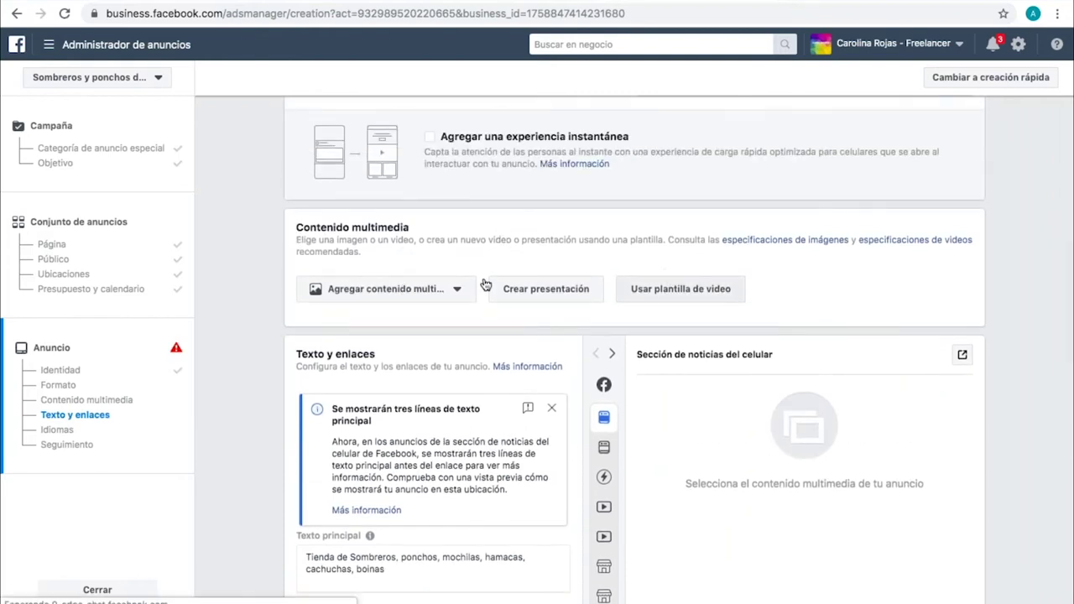
{"action": "left_click", "coordinate": [392, 293]}
{"action": "left_click", "coordinate": [367, 322]}
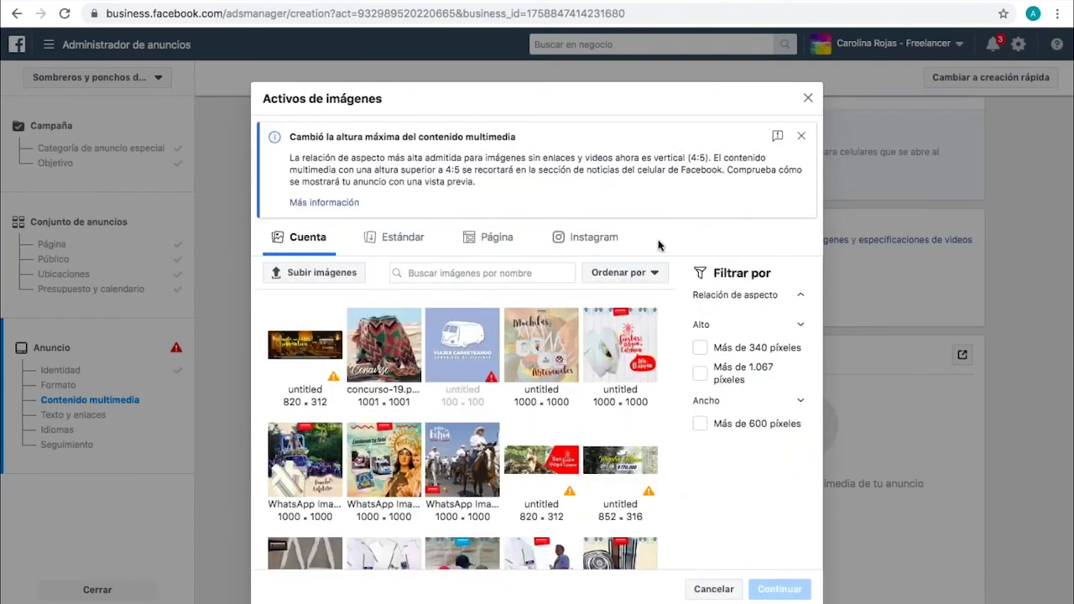
{"action": "left_click", "coordinate": [609, 237]}
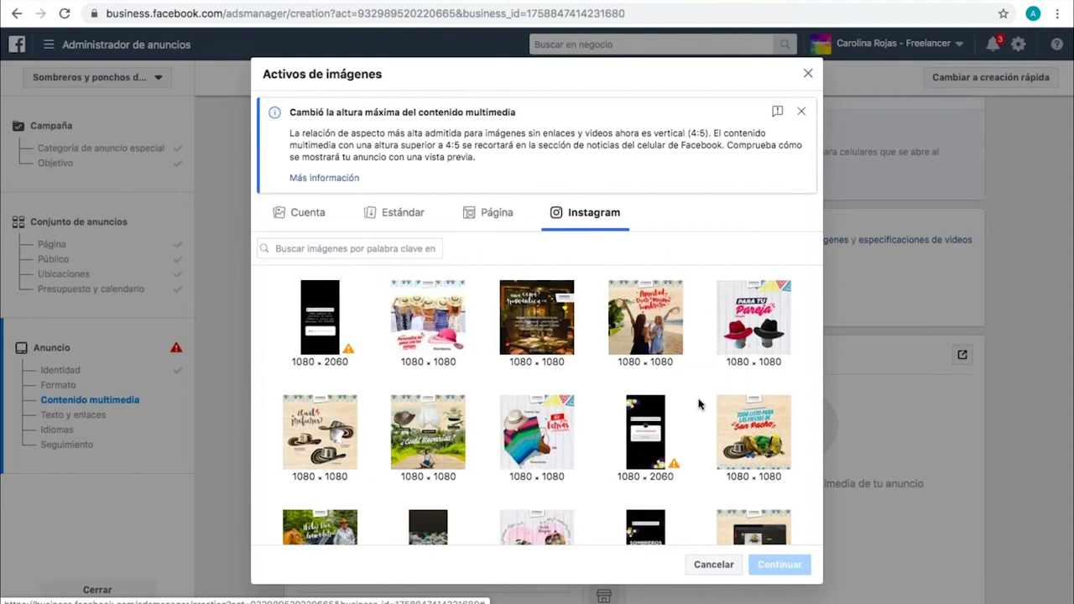
{"action": "scroll", "coordinate": [699, 404], "scroll_direction": "down", "scroll_amount": 3}
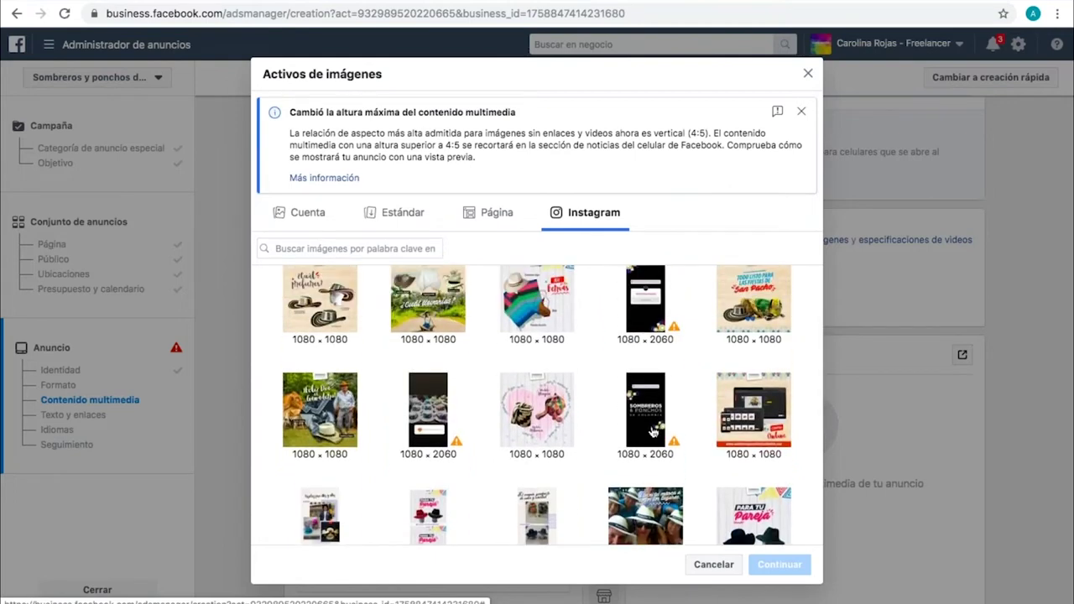
{"action": "left_click", "coordinate": [539, 429]}
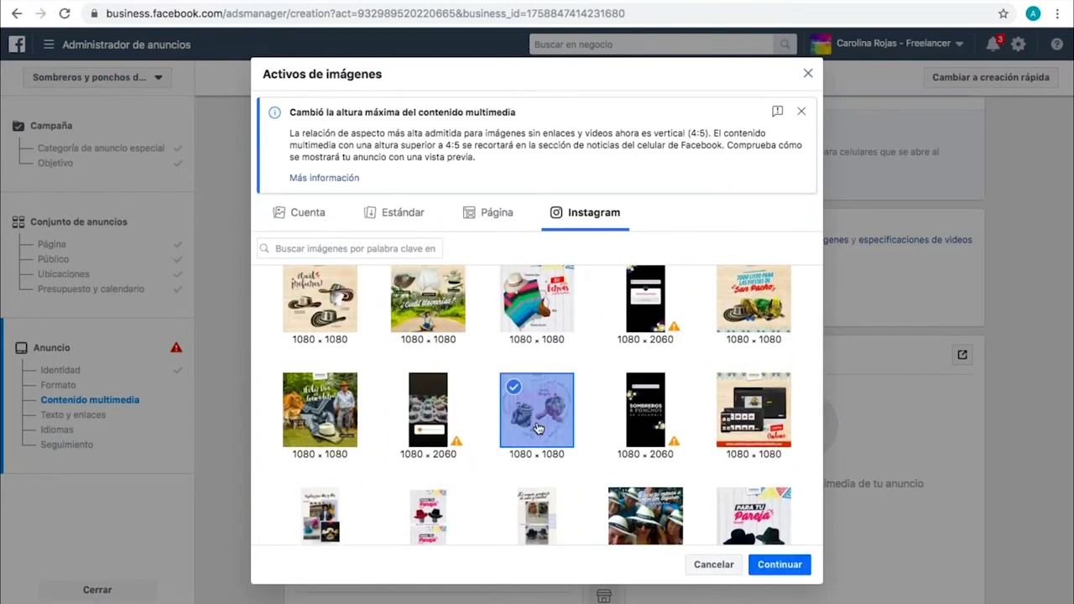
Also select the 1080 × 1080 photo of the red Wayuu bag from the Instagram images and confirm both pictures for the ads
{"action": "scroll", "coordinate": [685, 395], "scroll_direction": "down", "scroll_amount": 3}
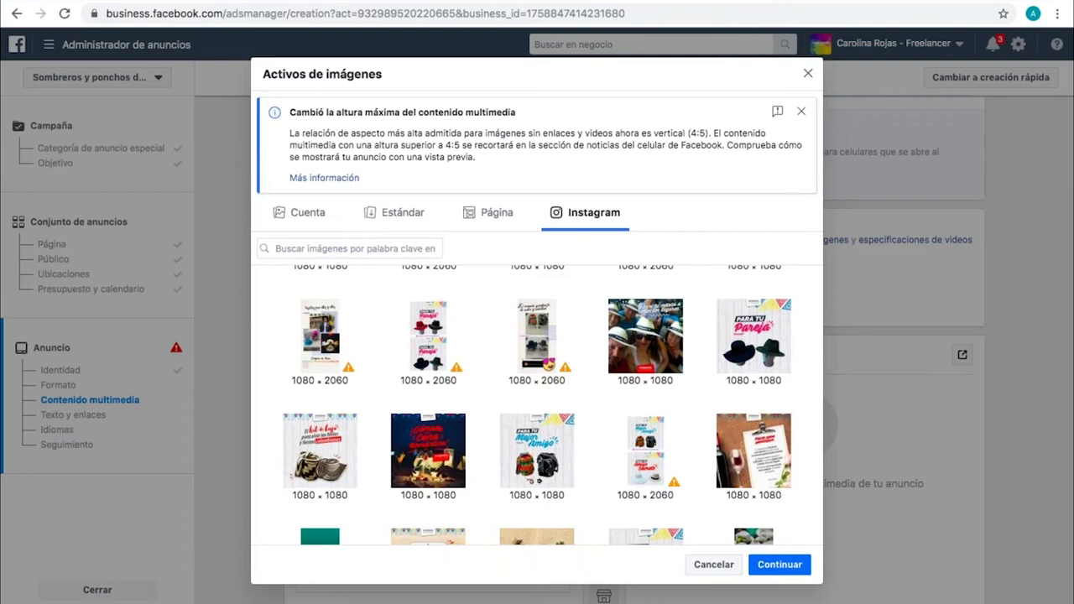
{"action": "scroll", "coordinate": [604, 388], "scroll_direction": "down", "scroll_amount": 3}
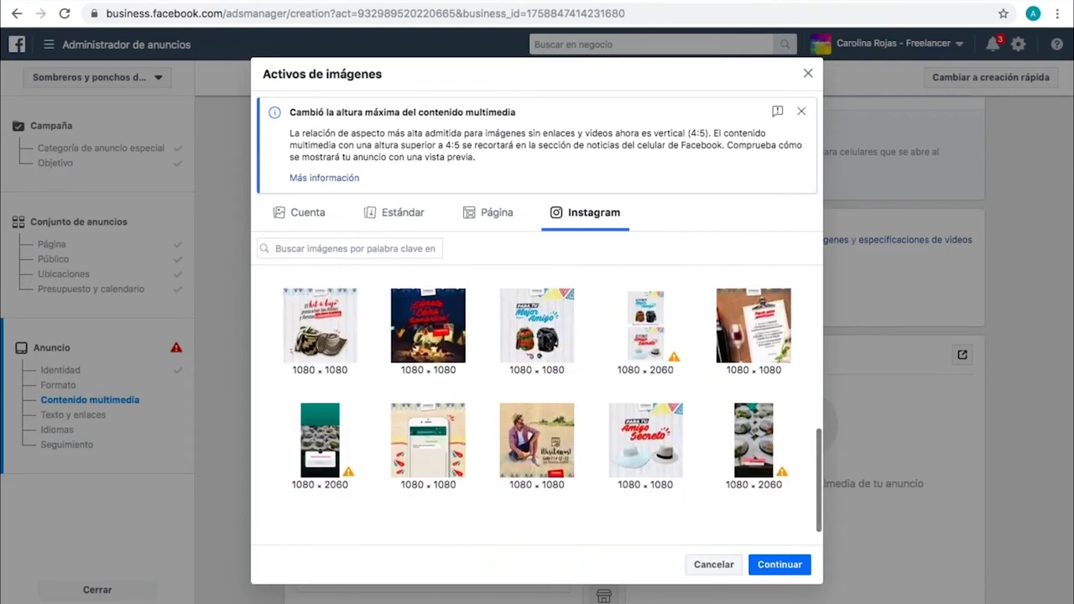
{"action": "scroll", "coordinate": [522, 460], "scroll_direction": "down", "scroll_amount": 4}
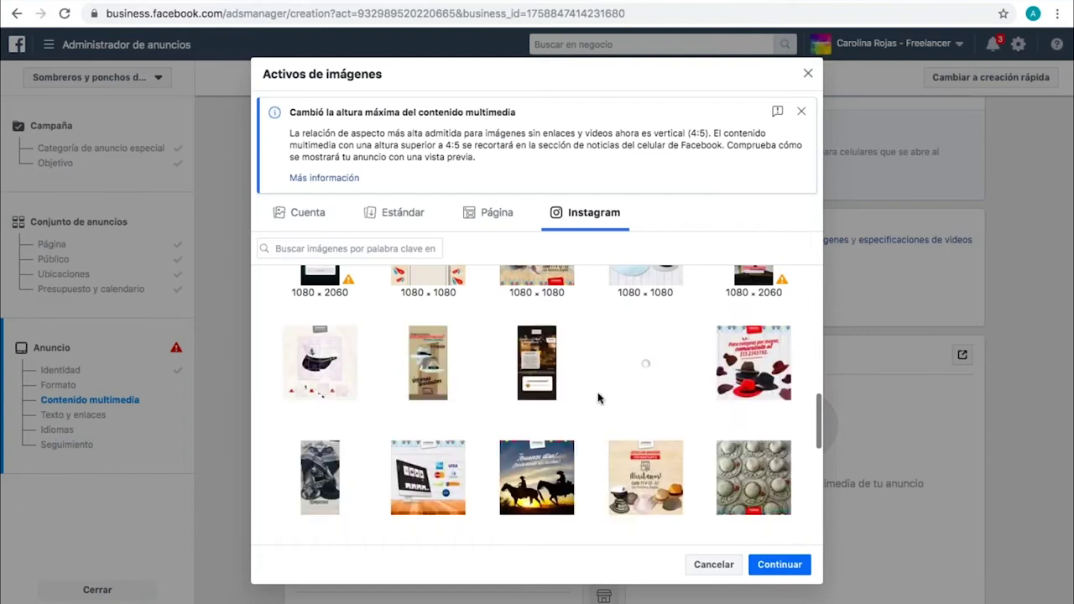
{"action": "scroll", "coordinate": [598, 395], "scroll_direction": "down", "scroll_amount": 5}
{"action": "scroll", "coordinate": [599, 386], "scroll_direction": "down", "scroll_amount": 5}
{"action": "scroll", "coordinate": [598, 386], "scroll_direction": "down", "scroll_amount": 3}
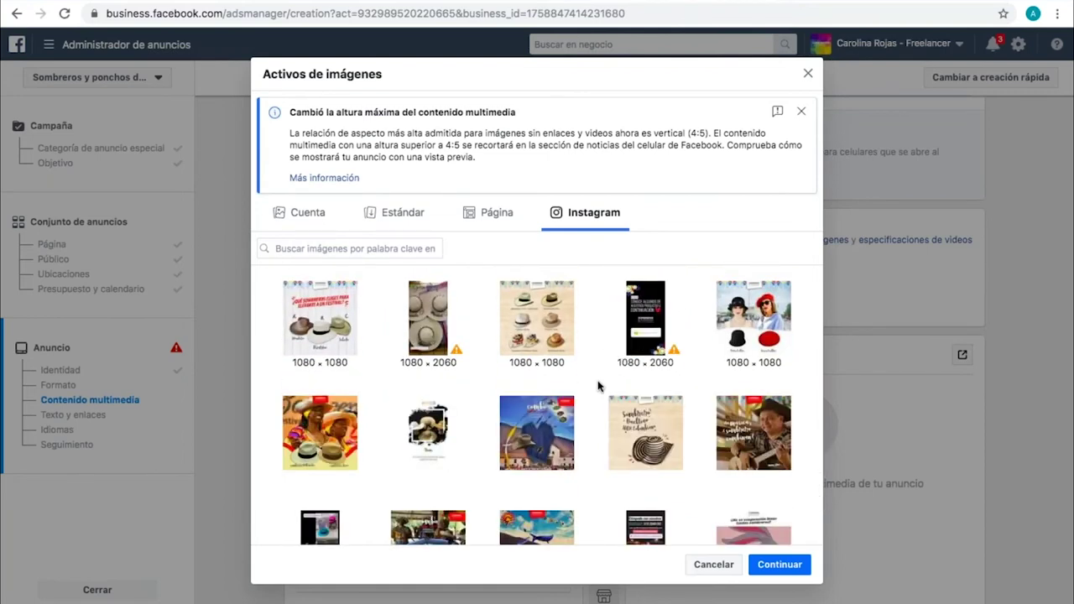
{"action": "scroll", "coordinate": [600, 391], "scroll_direction": "down", "scroll_amount": 3}
{"action": "scroll", "coordinate": [751, 479], "scroll_direction": "down", "scroll_amount": 5}
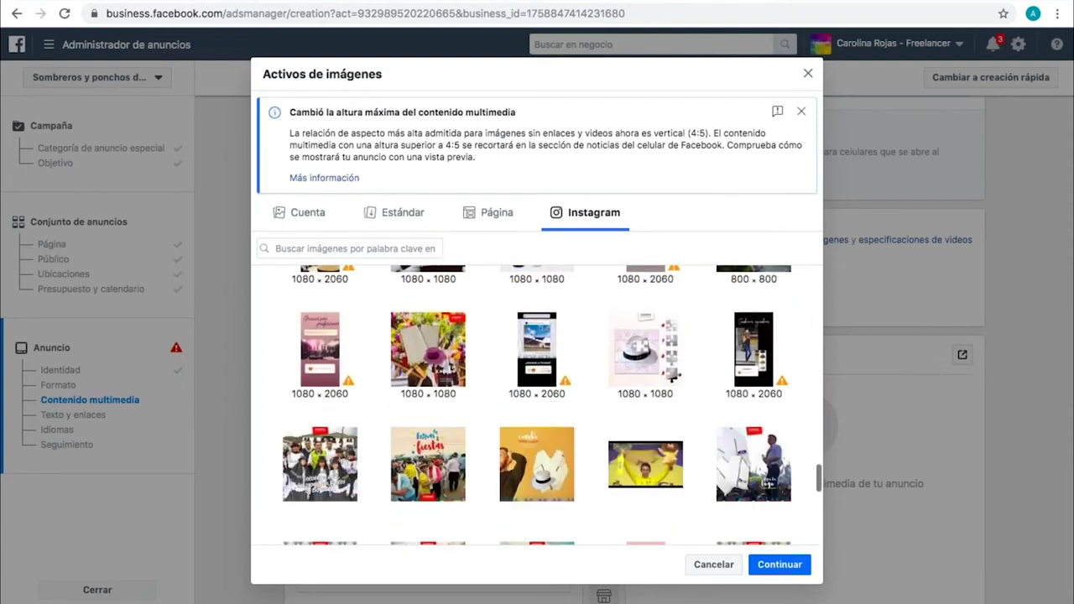
{"action": "scroll", "coordinate": [580, 391], "scroll_direction": "down", "scroll_amount": 10}
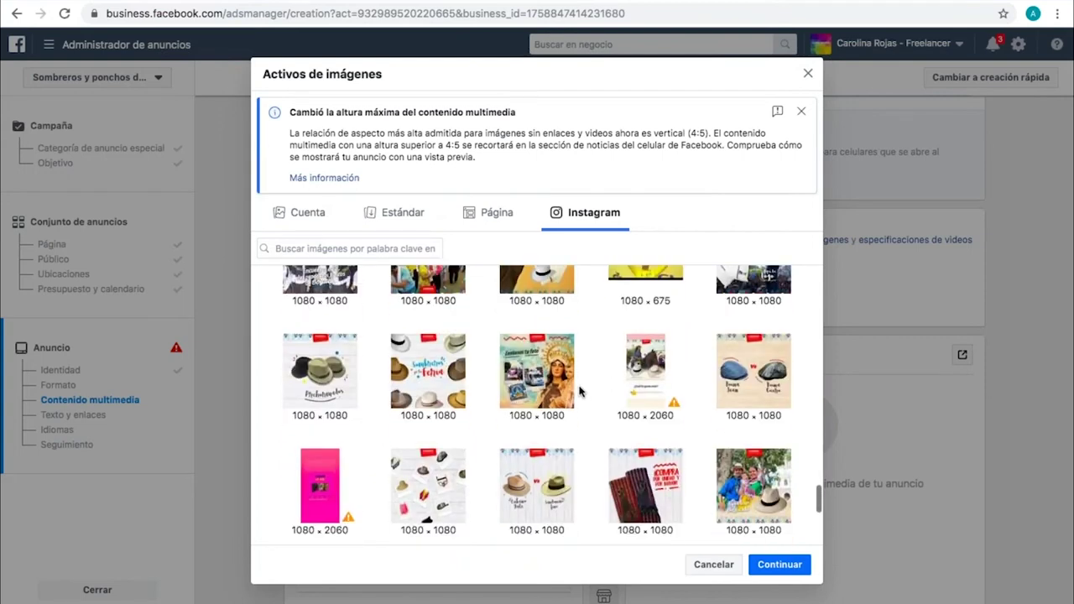
{"action": "scroll", "coordinate": [579, 391], "scroll_direction": "down", "scroll_amount": 5}
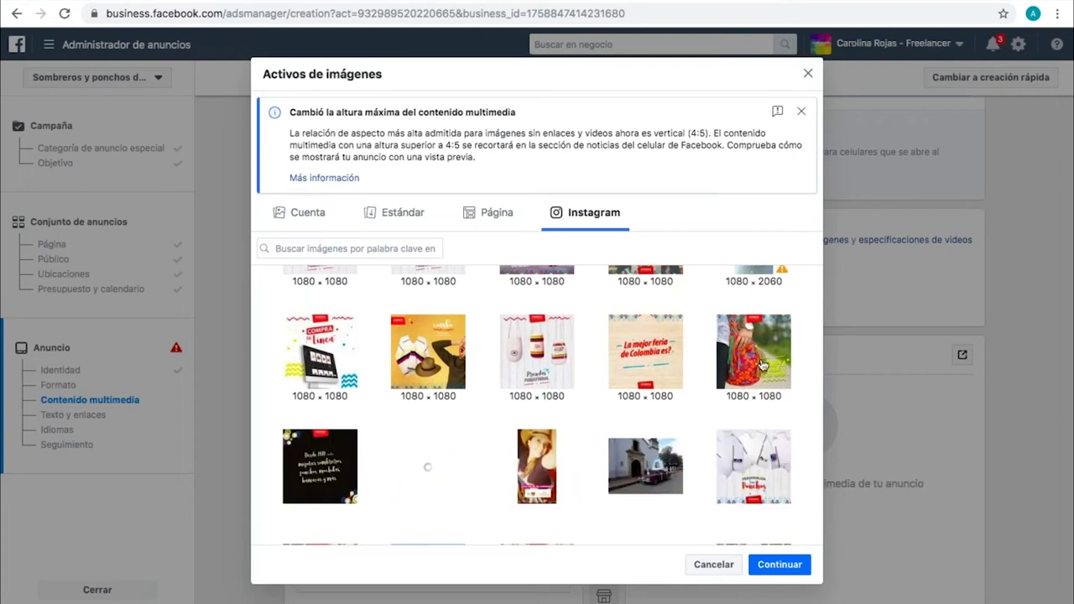
{"action": "left_click", "coordinate": [752, 371]}
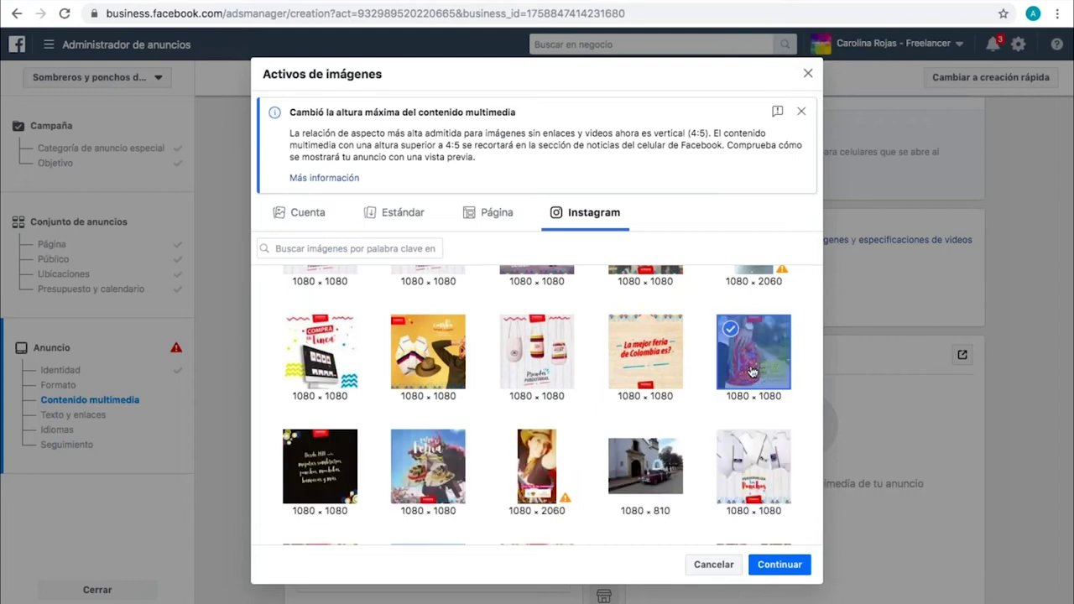
{"action": "scroll", "coordinate": [752, 372], "scroll_direction": "down", "scroll_amount": 5}
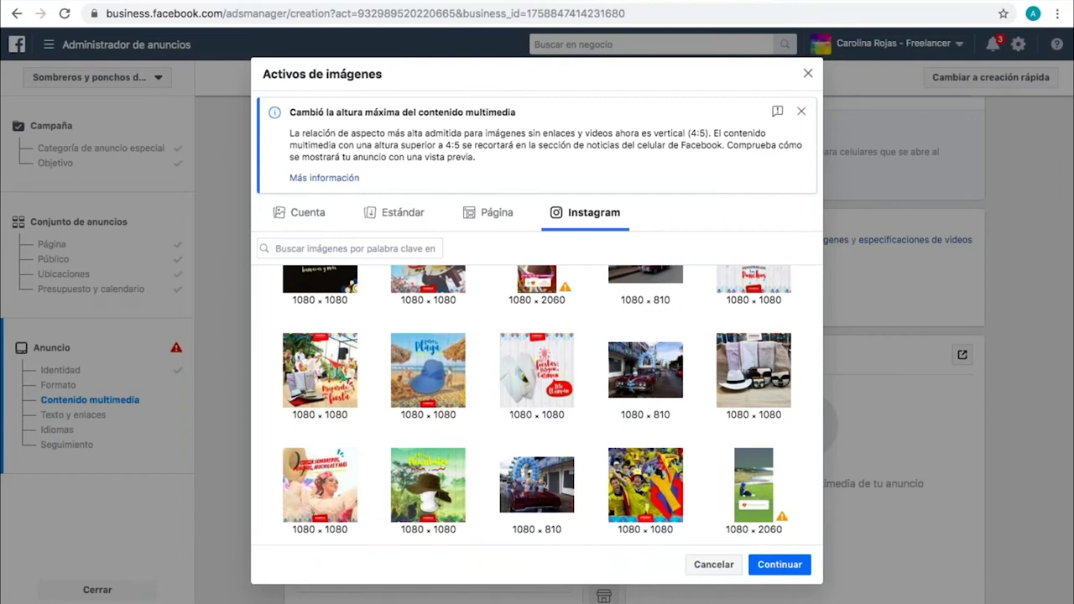
{"action": "scroll", "coordinate": [618, 475], "scroll_direction": "down", "scroll_amount": 10}
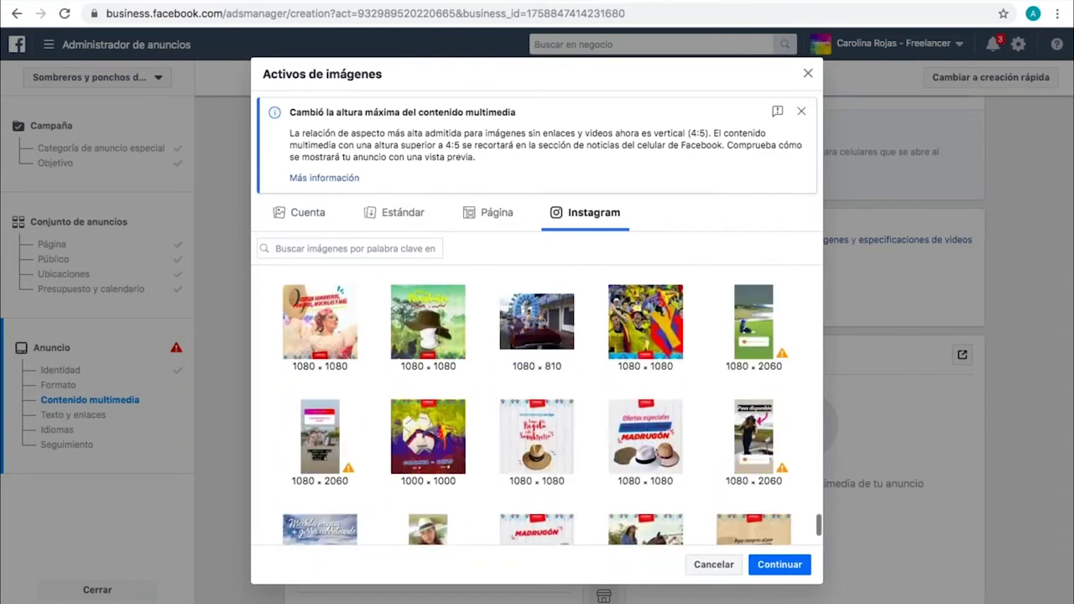
{"action": "left_click", "coordinate": [777, 565]}
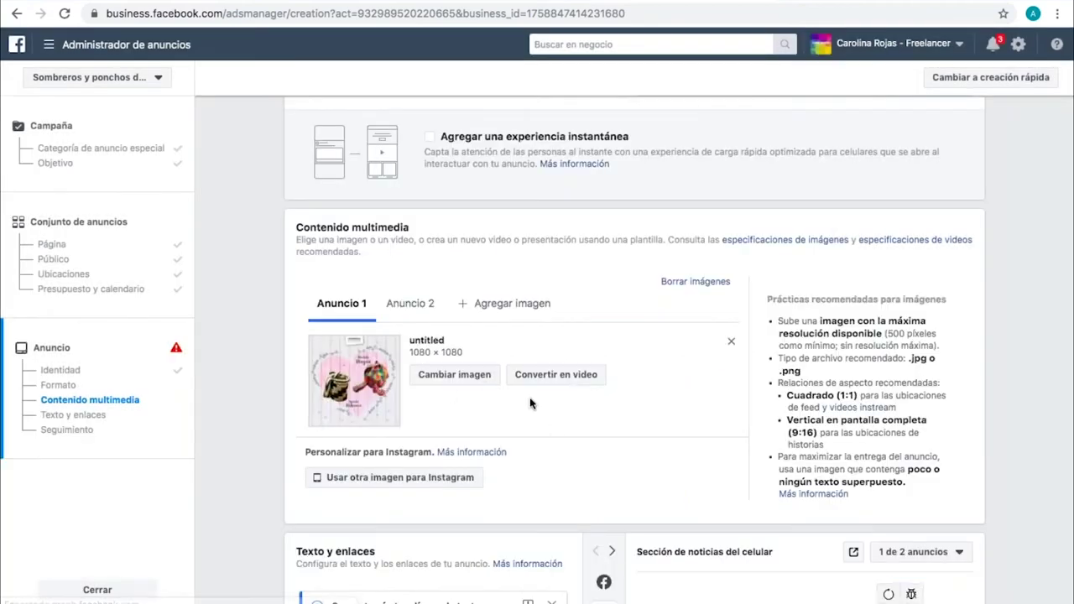
Show Anuncio 2 in the multimedia content and check its bag image and mobile news feed preview
{"action": "left_click", "coordinate": [433, 307]}
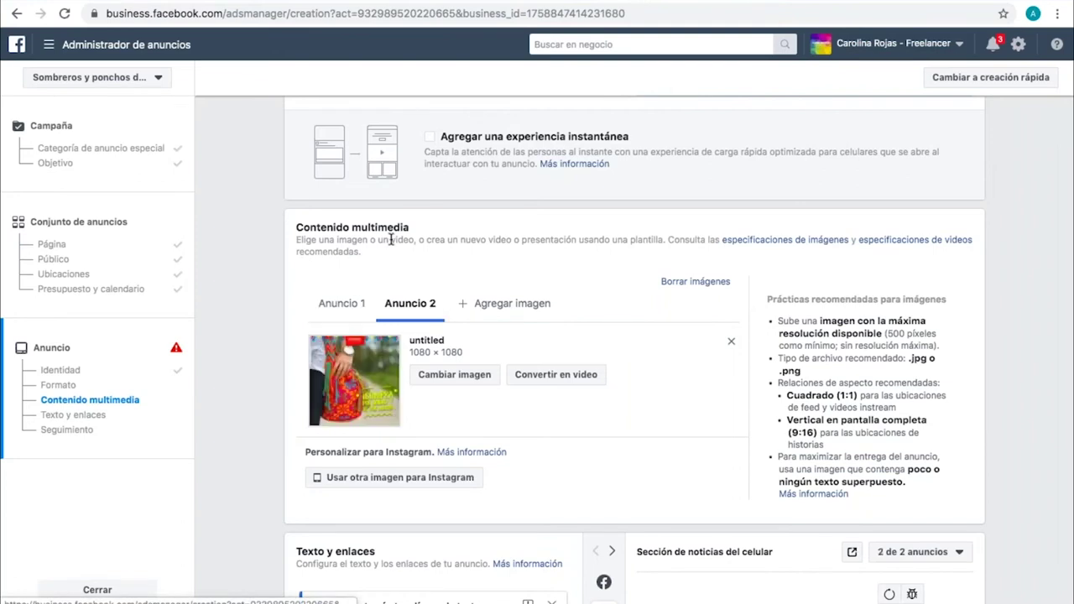
{"action": "scroll", "coordinate": [391, 240], "scroll_direction": "down", "scroll_amount": 3}
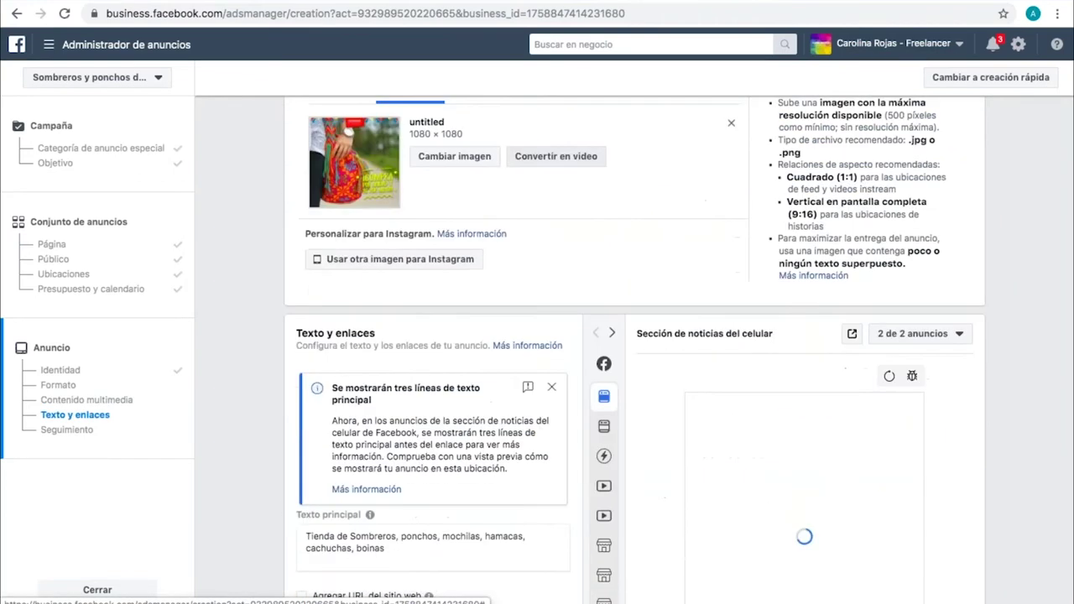
{"action": "scroll", "coordinate": [613, 252], "scroll_direction": "up", "scroll_amount": 2}
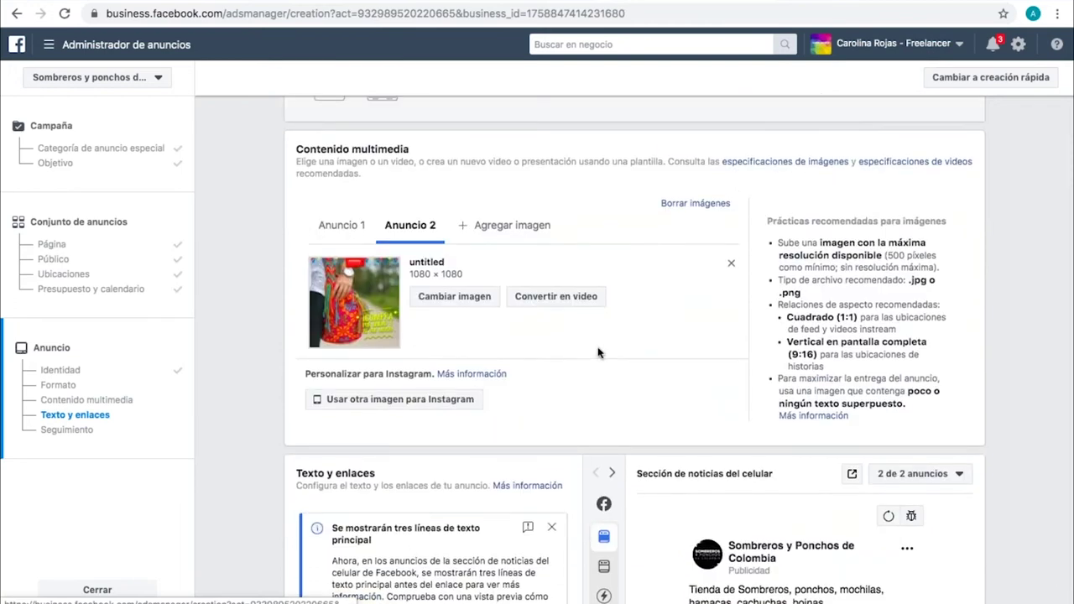
{"action": "scroll", "coordinate": [599, 352], "scroll_direction": "down", "scroll_amount": 5}
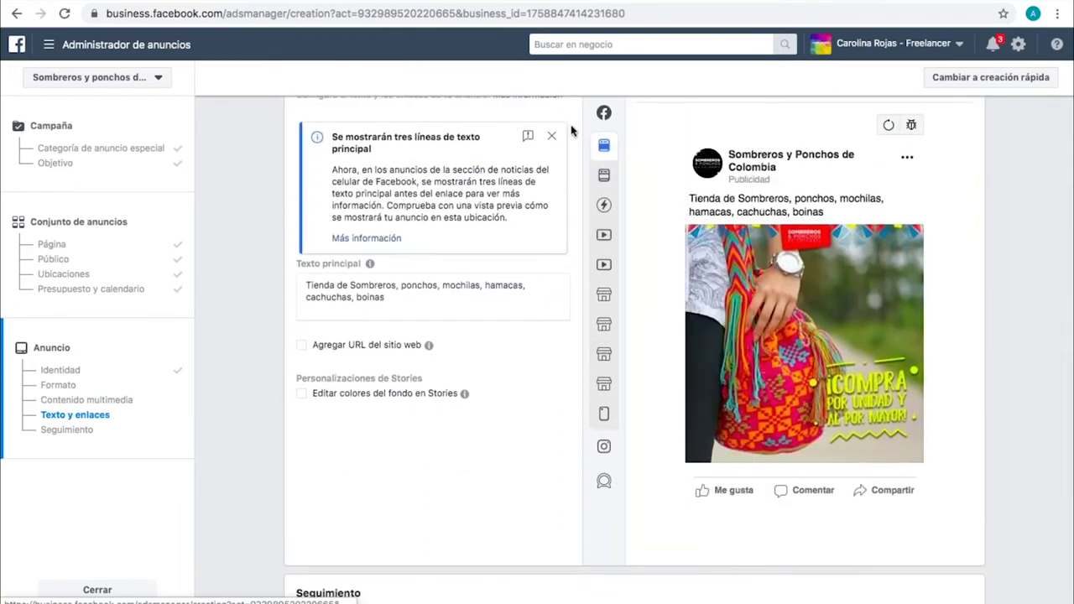
Replace the ad's main text with "¿Estas buscando una mochila wayuu? En sombreros y ponchos de Colombia encuentras el mejor diseño y precio."
{"action": "left_click", "coordinate": [553, 135]}
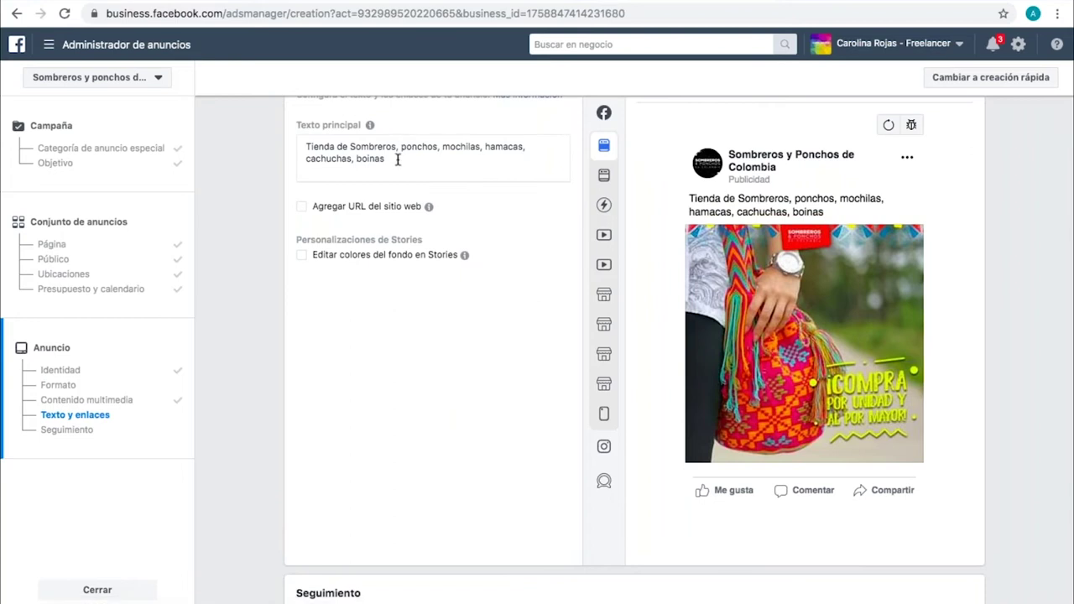
{"action": "left_click_drag", "start_coordinate": [398, 160], "coordinate": [289, 148]}
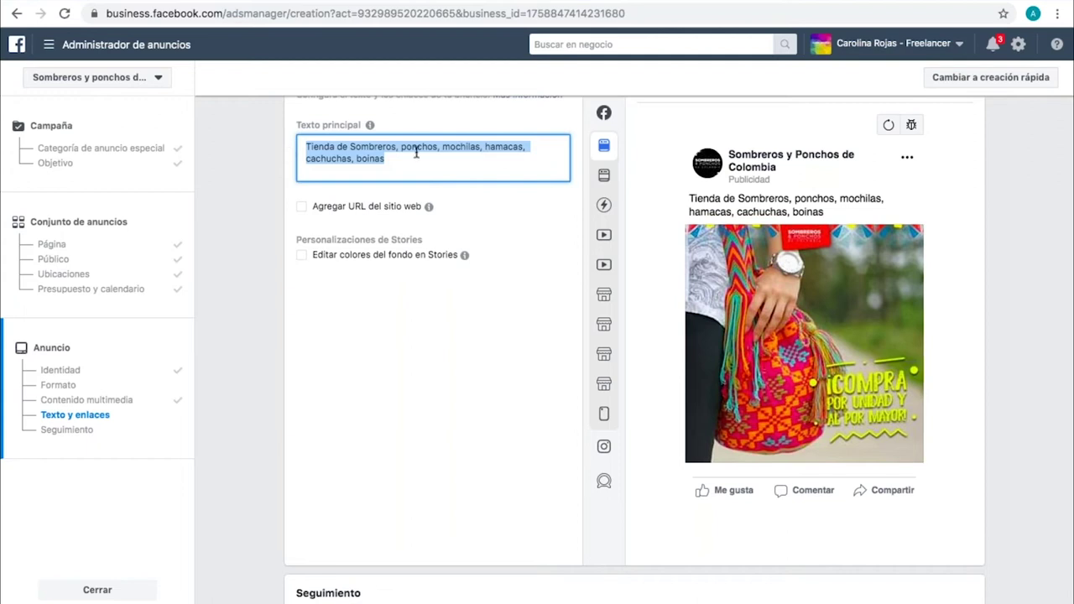
{"action": "scroll", "coordinate": [415, 151], "scroll_direction": "up", "scroll_amount": 1}
{"action": "scroll", "coordinate": [415, 151], "scroll_direction": "down", "scroll_amount": 1}
{"action": "key", "text": "BackSpace"}
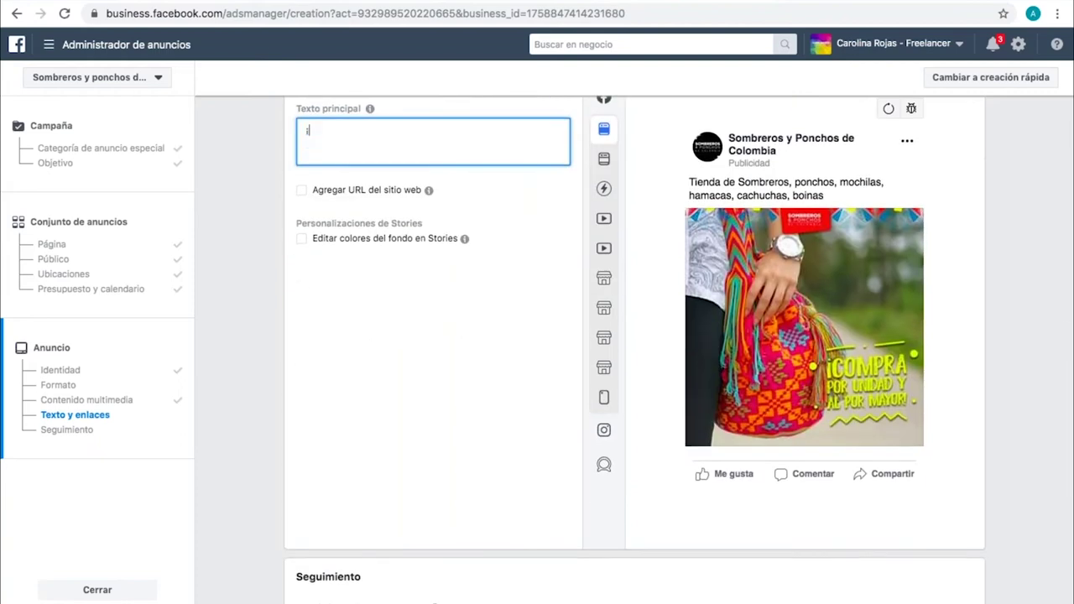
{"action": "type", "text": "¿Estas"}
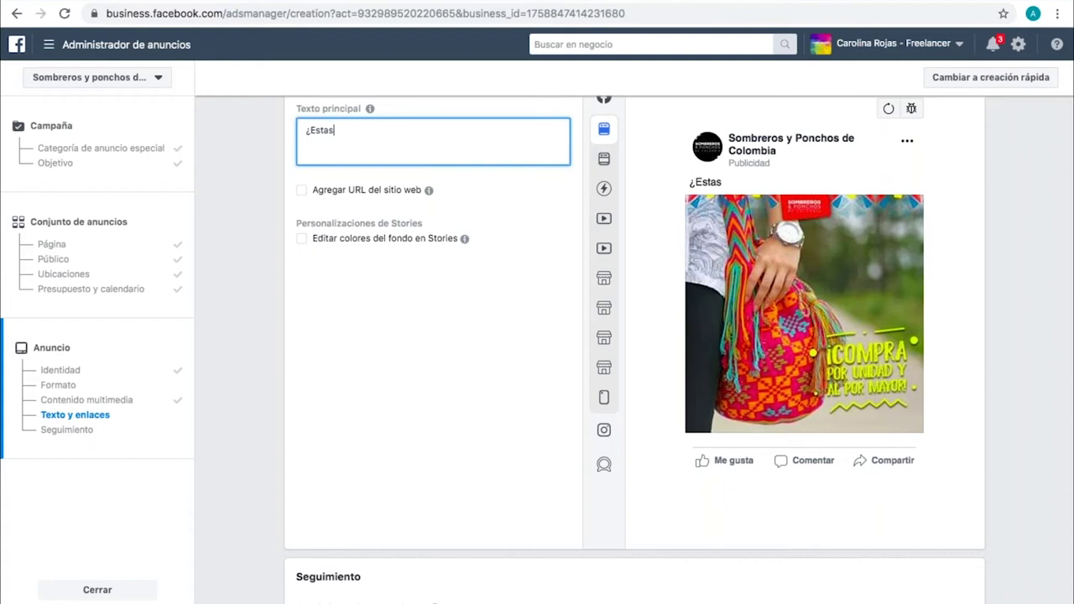
{"action": "type", "text": "buscando una mochila wayuu?"}
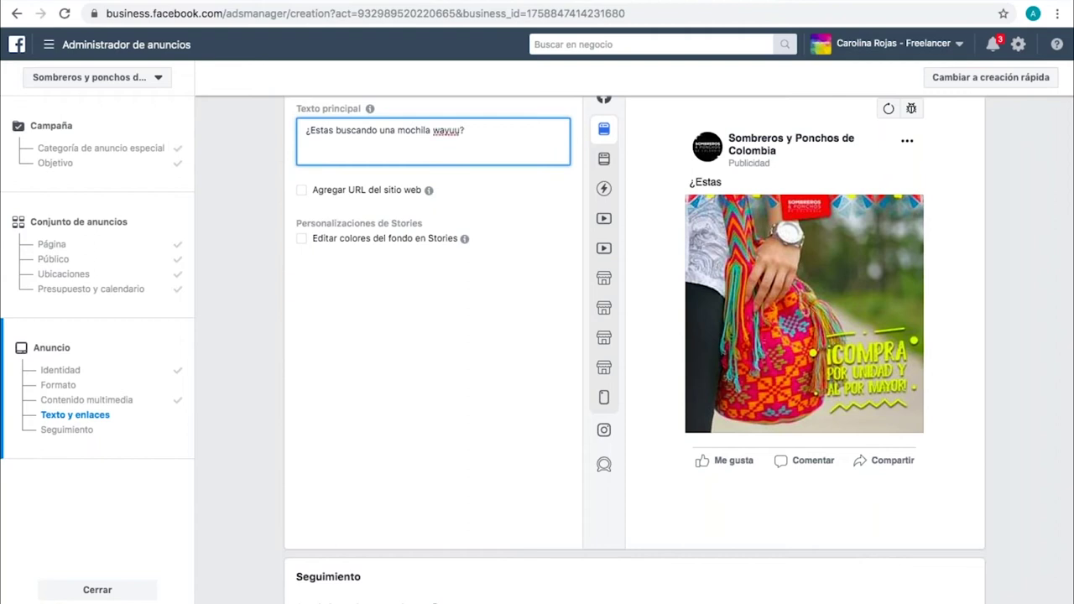
{"action": "type", "text": " En somb"}
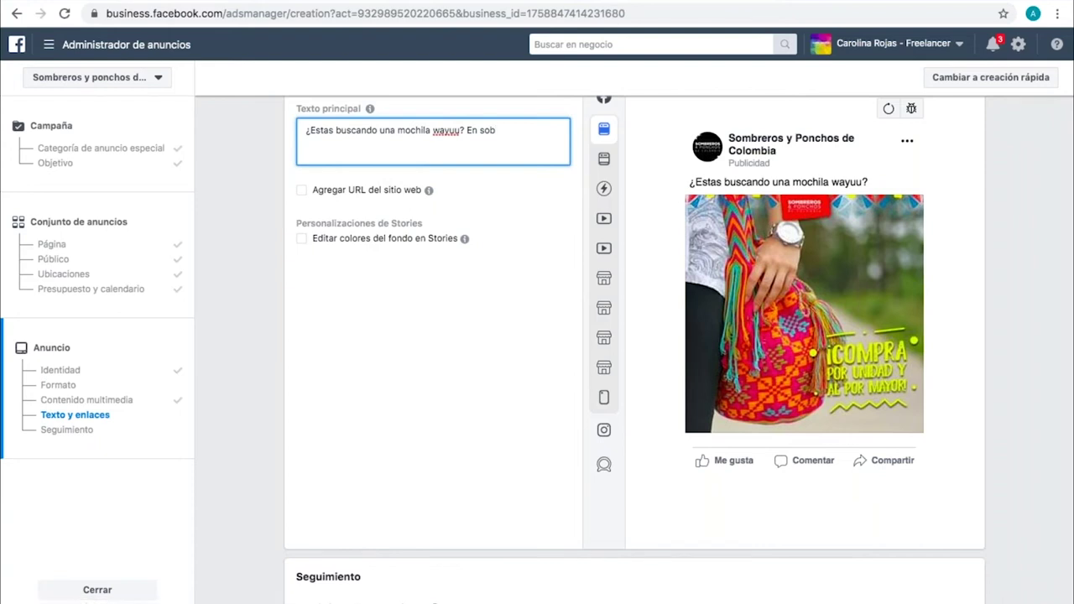
{"action": "type", "text": "reros y "}
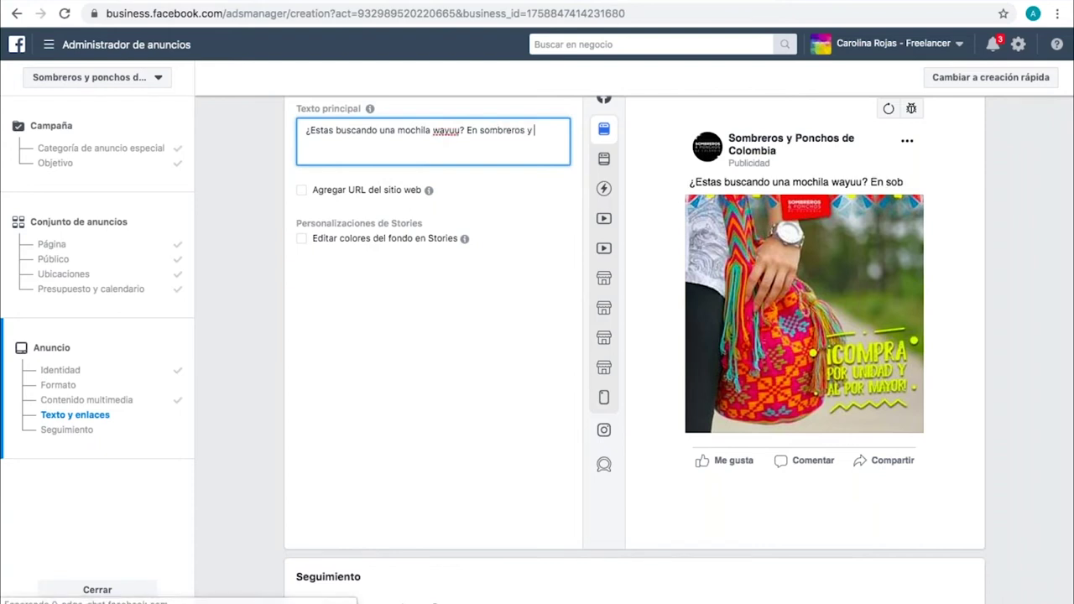
{"action": "type", "text": "ponchos de Co"}
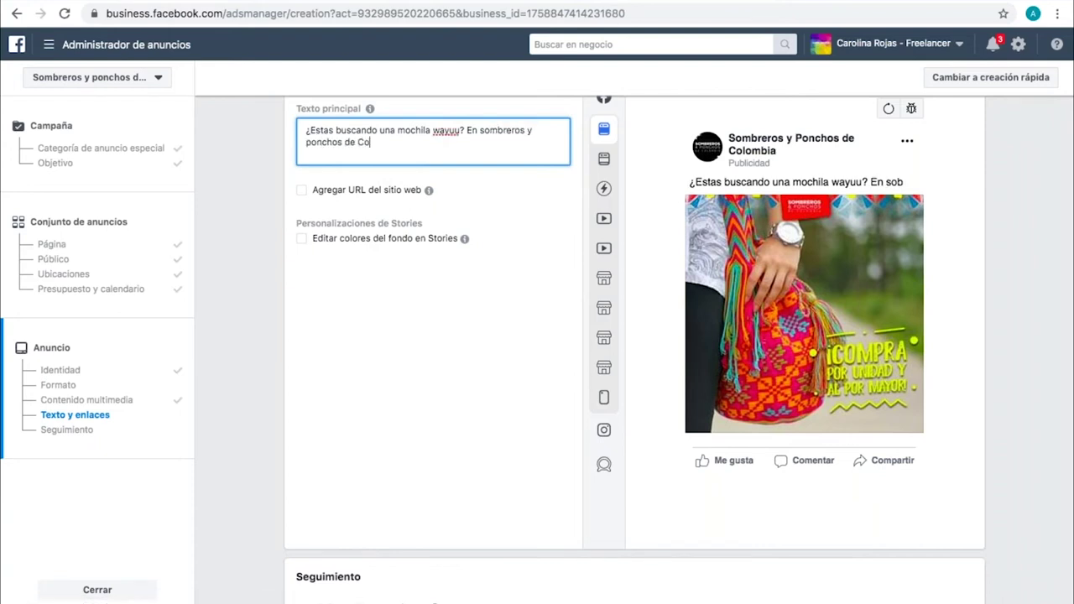
{"action": "type", "text": "lombia enciuentras di"}
{"action": "key", "text": "BackSpace"}
{"action": "key", "text": "BackSpace"}
{"action": "type", "text": "el mejor"}
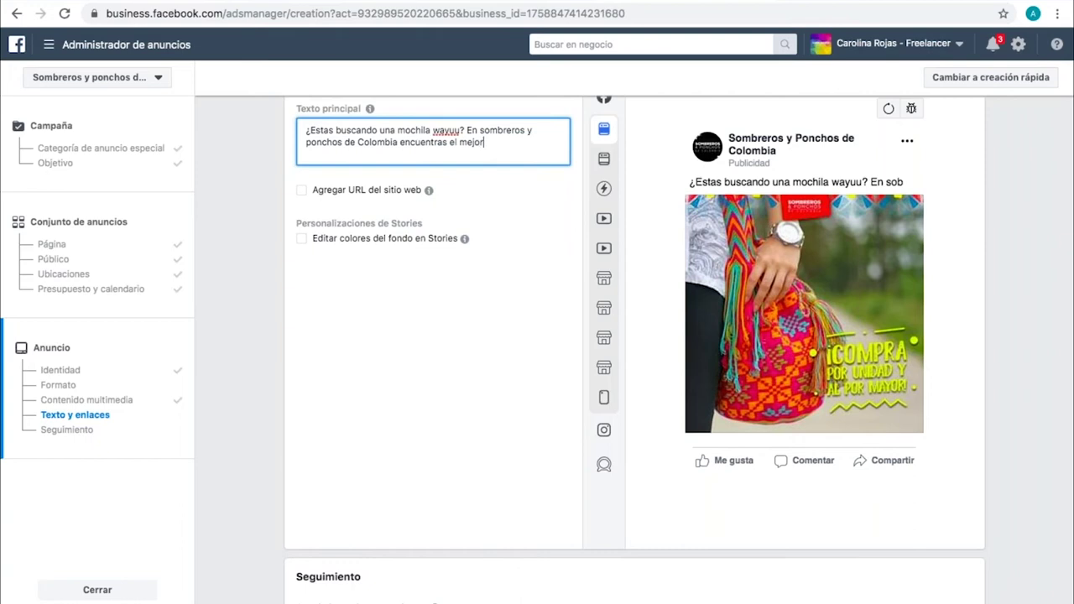
{"action": "type", "text": " diseño y precio."}
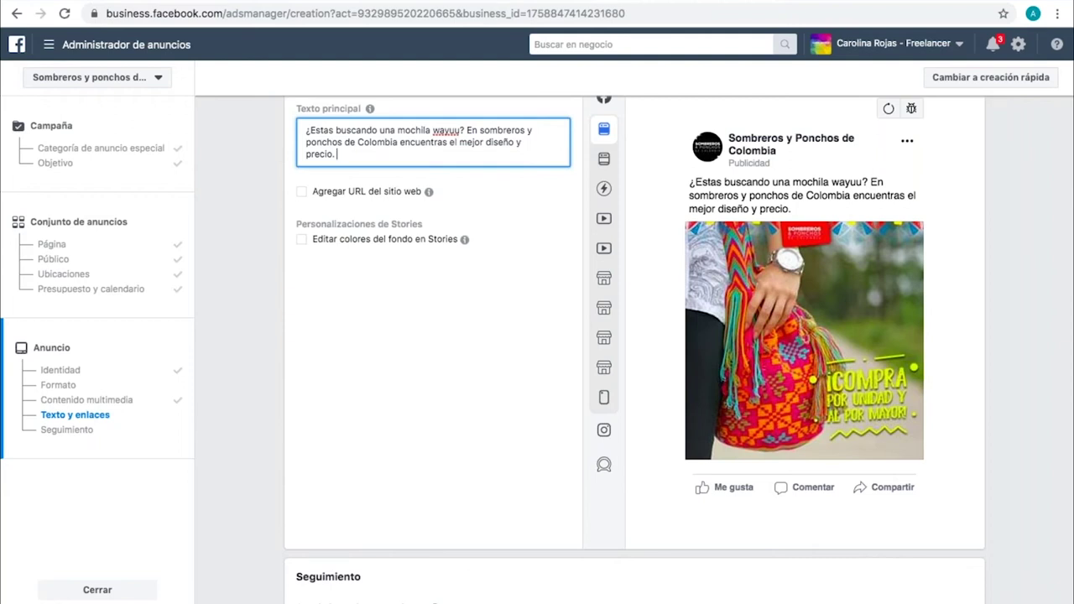
Add "Más informacion:" followed by a contact phone number to the end of the ad's main text
{"action": "type", "text": "3456789"}
{"action": "left_click", "coordinate": [339, 157]}
{"action": "type", "text": "más"}
{"action": "key", "text": "BackSpace"}
{"action": "key", "text": "BackSpace"}
{"action": "key", "text": "BackSpace"}
{"action": "type", "text": "Más infor"}
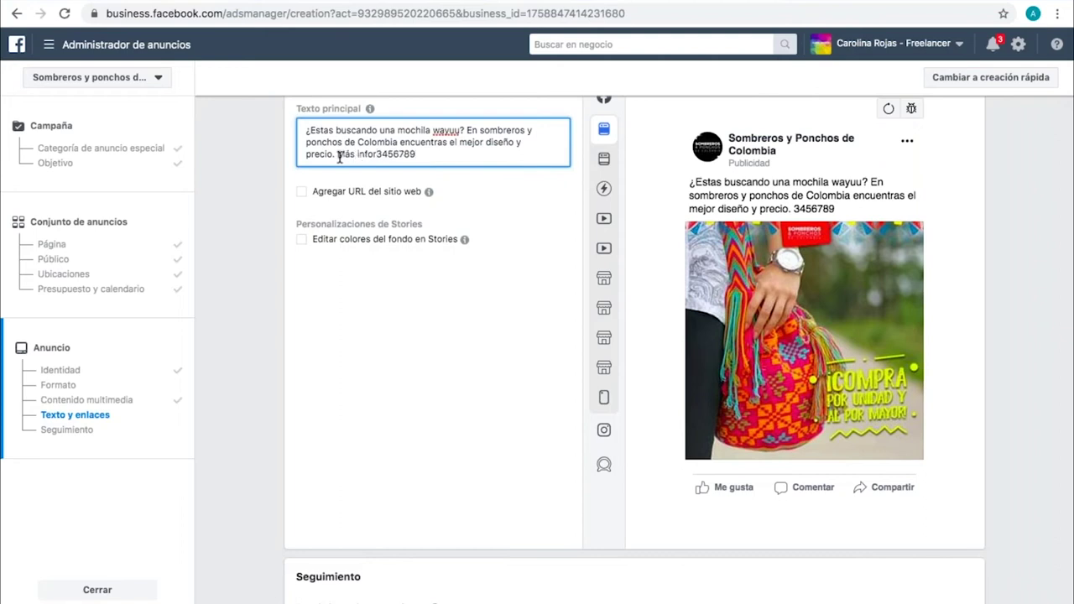
{"action": "type", "text": "macion:"}
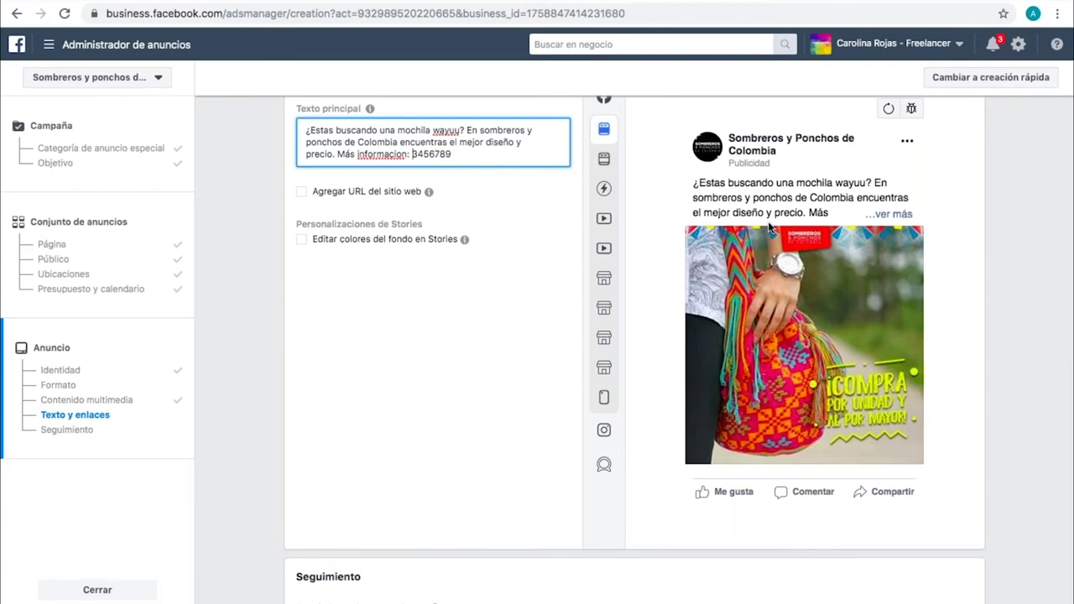
Review the ad's tracking options, including the Facebook pixel, offline events and URL parameters, and the final confirmation area
{"action": "scroll", "coordinate": [678, 374], "scroll_direction": "down", "scroll_amount": 5}
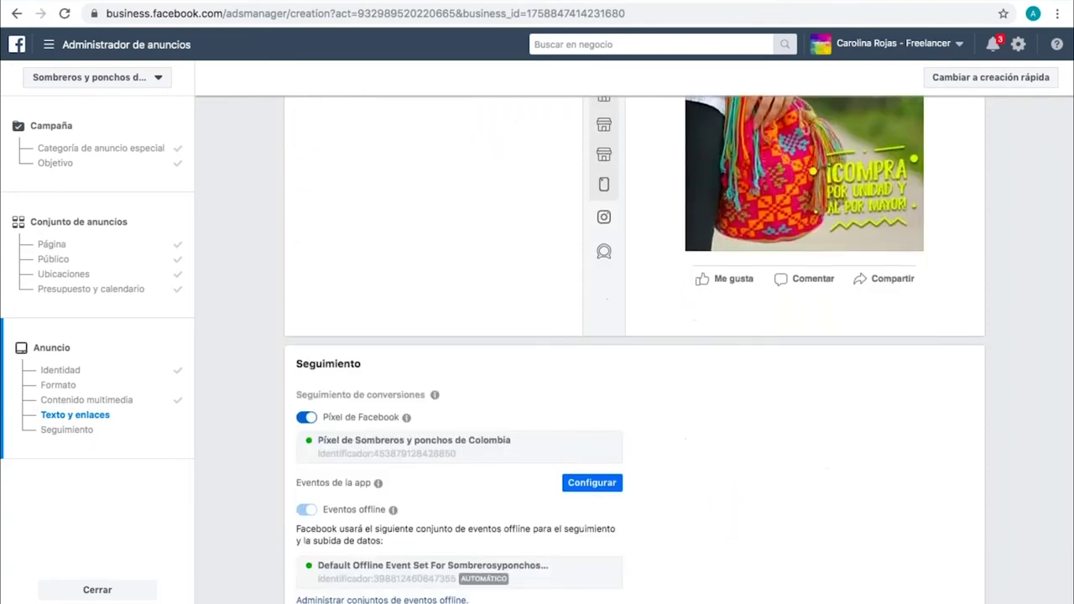
{"action": "scroll", "coordinate": [679, 374], "scroll_direction": "down", "scroll_amount": 2}
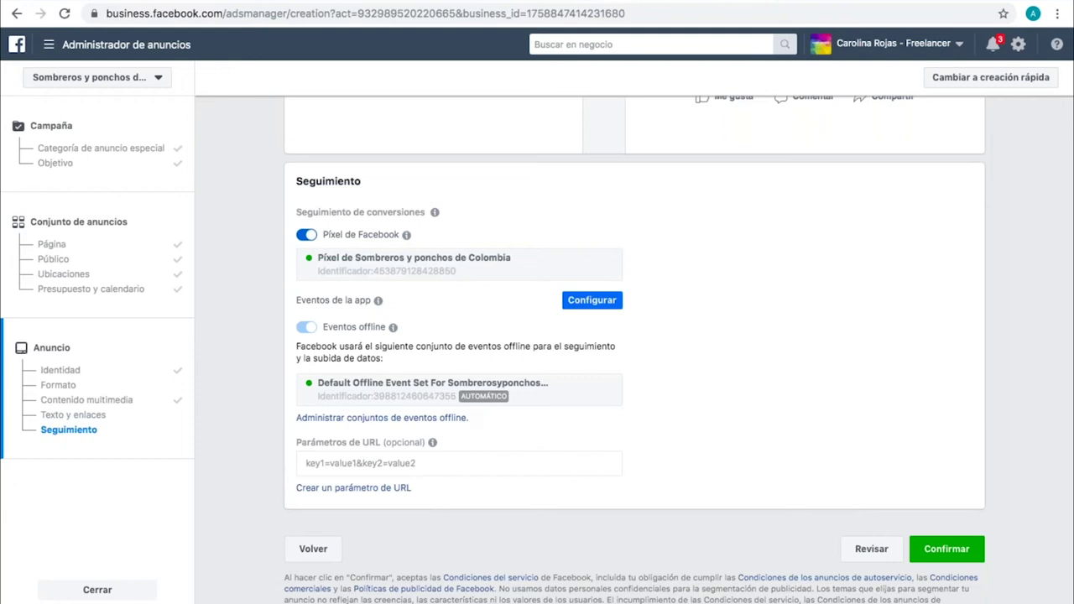
{"action": "scroll", "coordinate": [878, 403], "scroll_direction": "down", "scroll_amount": 1}
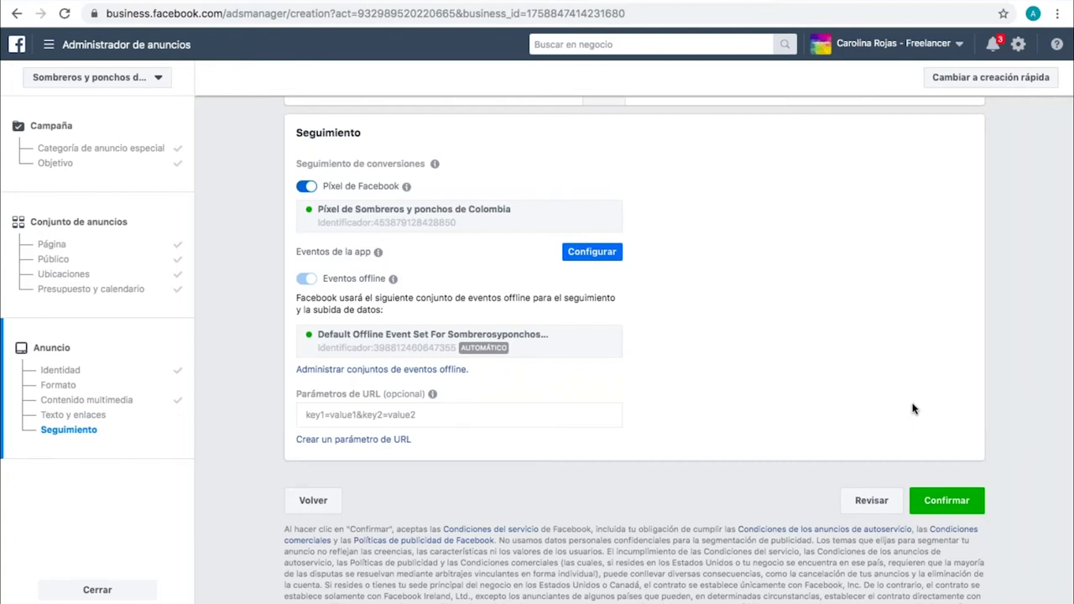
{"action": "scroll", "coordinate": [913, 409], "scroll_direction": "up", "scroll_amount": 5}
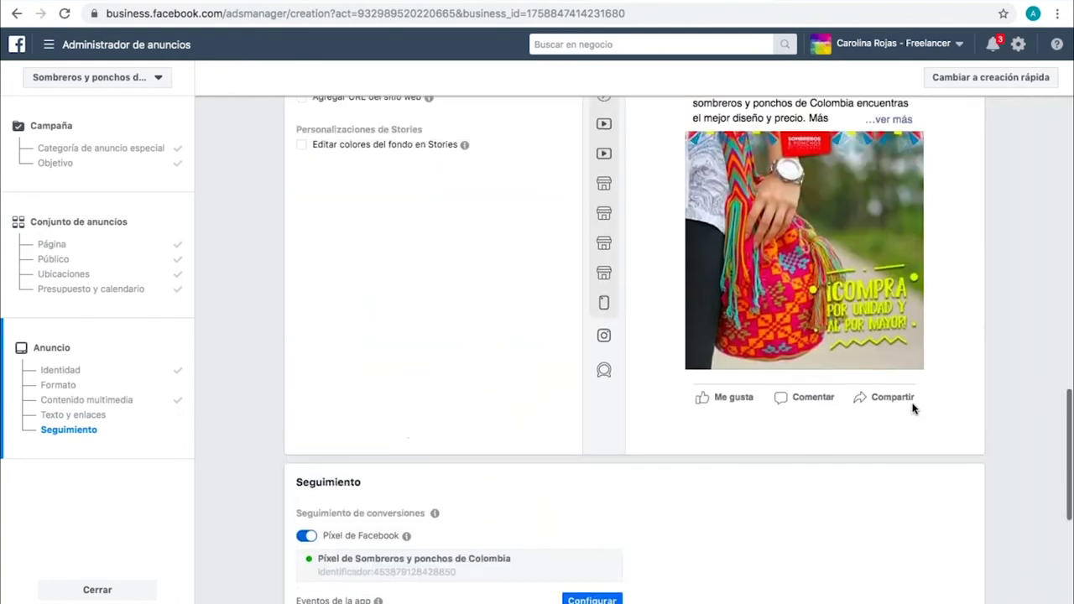
Leave the ad creation for the Ads Manager campaign list and switch to the Sombreros y ponchos de Colombia account
{"action": "left_click", "coordinate": [109, 47]}
{"action": "left_click", "coordinate": [100, 126]}
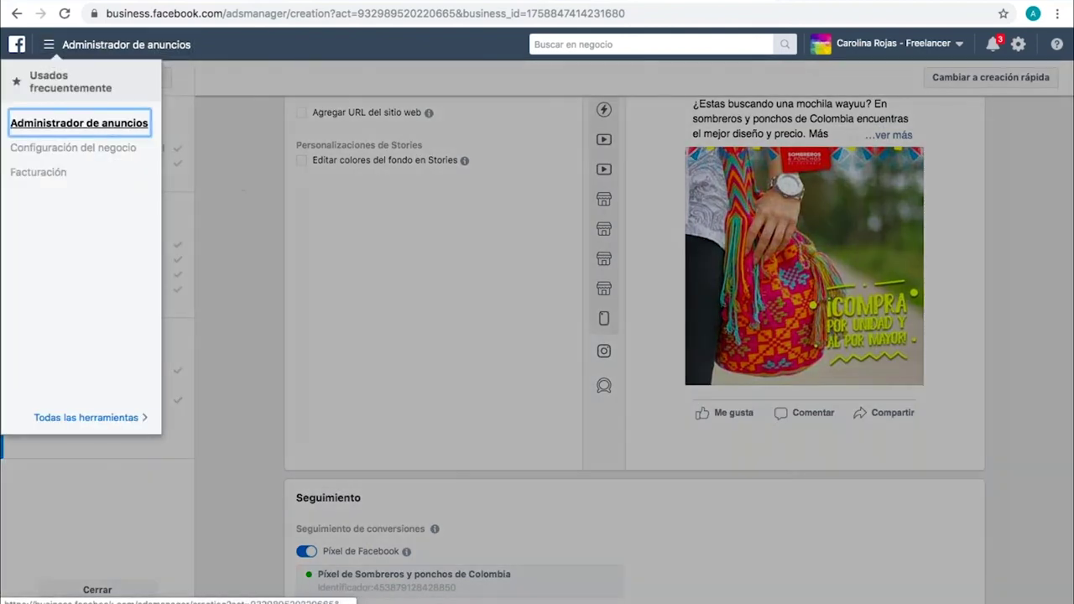
{"action": "left_click", "coordinate": [639, 274]}
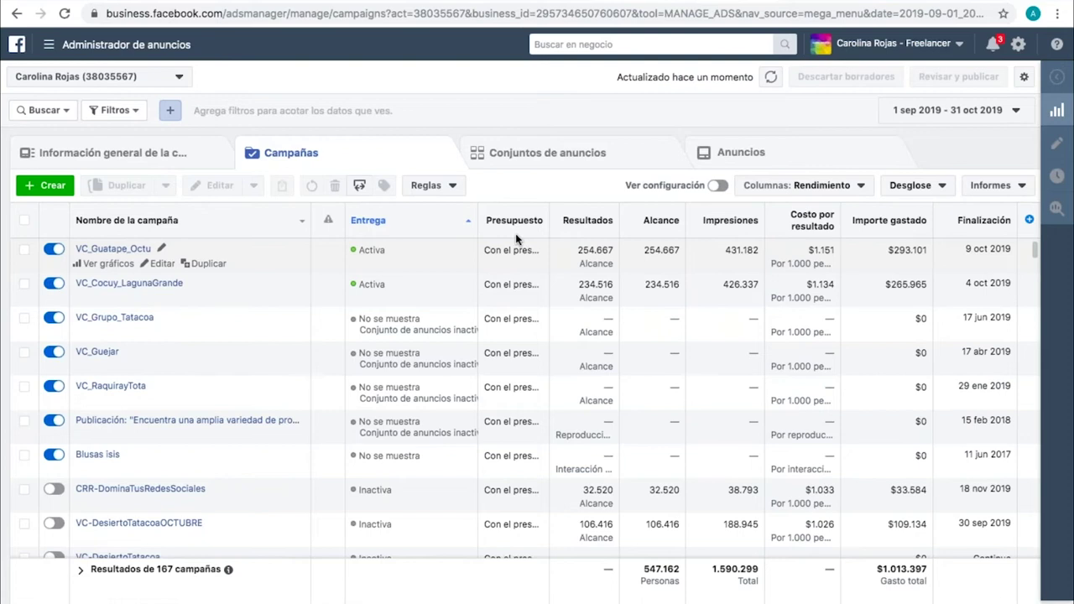
{"action": "left_click", "coordinate": [116, 83]}
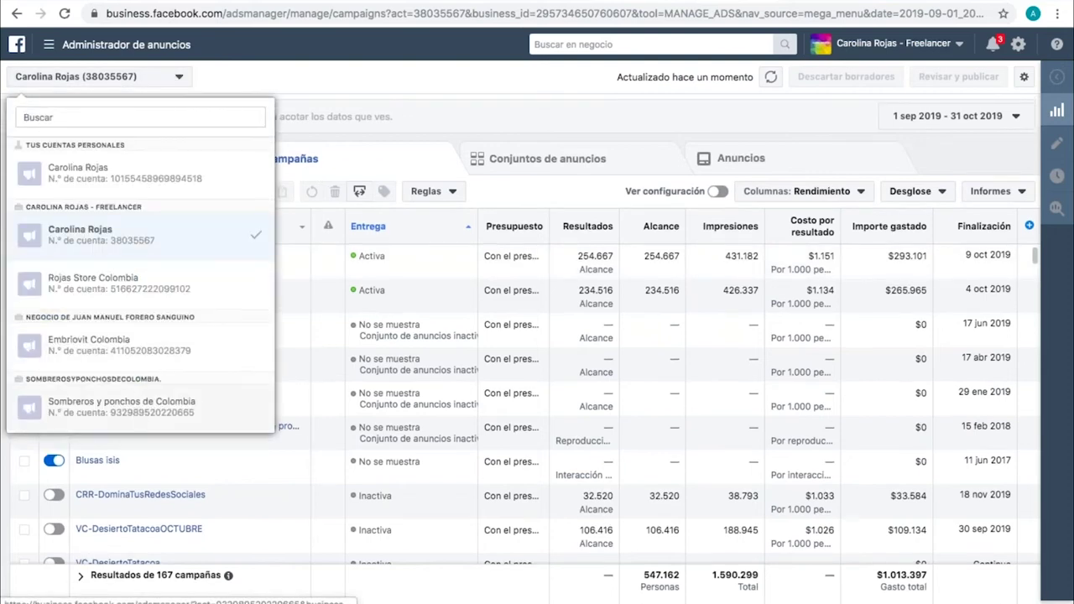
{"action": "left_click", "coordinate": [122, 406]}
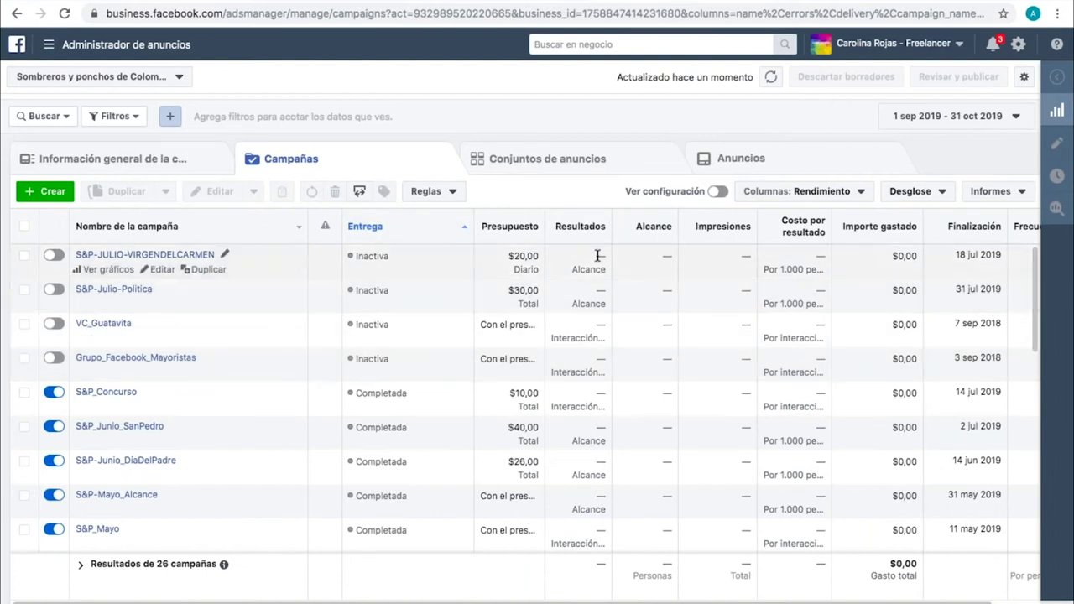
Set the campaign list's date range to 1 jul 2019 - 31 oct 2019 and look over the campaigns' results
{"action": "scroll", "coordinate": [635, 265], "scroll_direction": "right", "scroll_amount": 1}
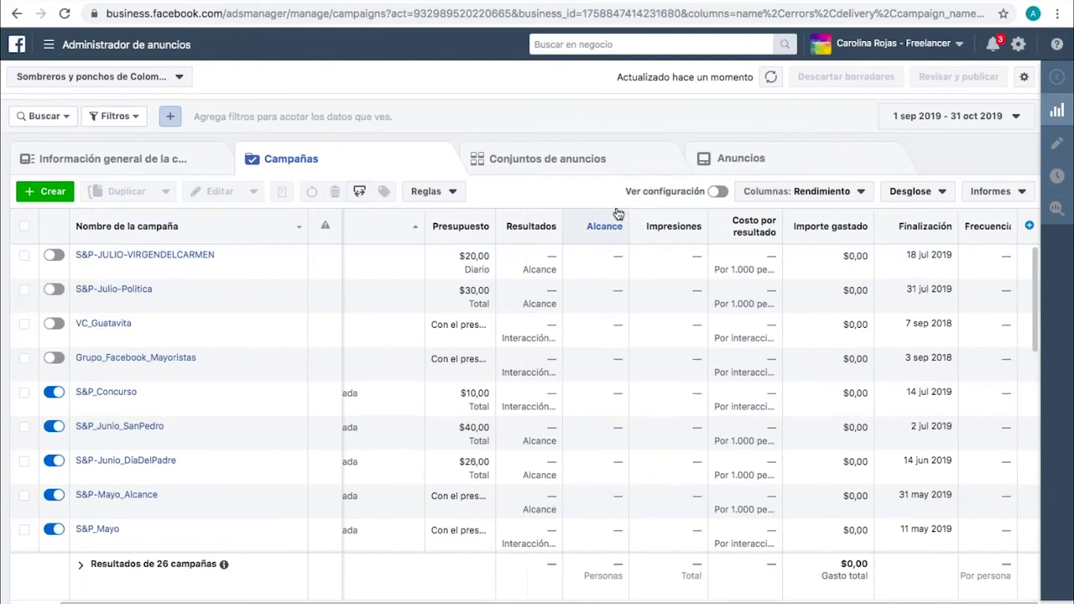
{"action": "left_click", "coordinate": [957, 115]}
{"action": "left_click", "coordinate": [564, 177]}
{"action": "left_click", "coordinate": [565, 177]}
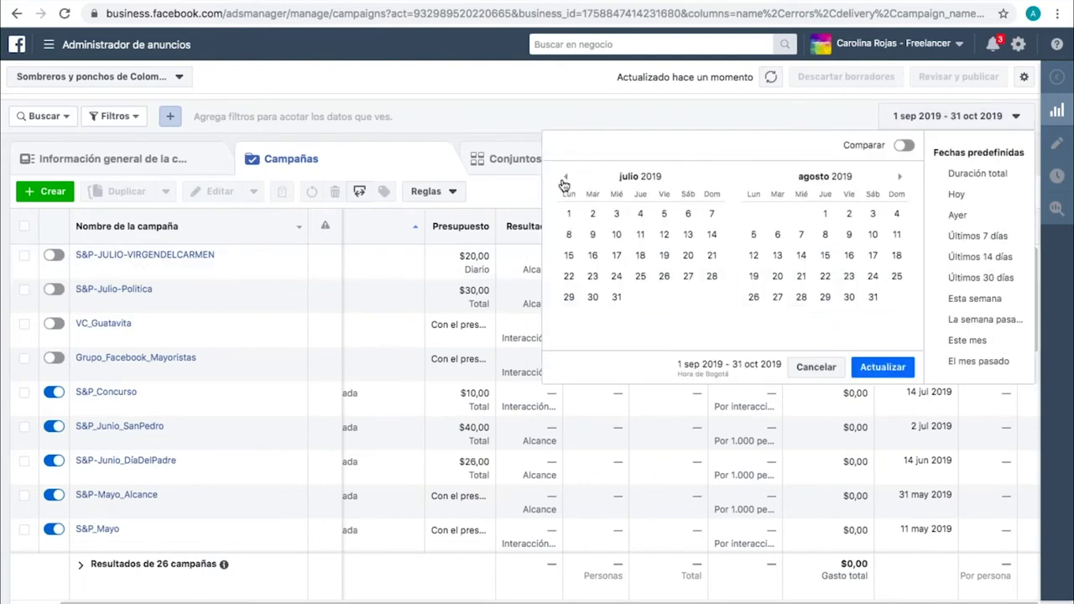
{"action": "left_click", "coordinate": [569, 214]}
{"action": "left_click", "coordinate": [900, 177]}
{"action": "left_click", "coordinate": [900, 178]}
{"action": "left_click", "coordinate": [825, 297]}
{"action": "left_click", "coordinate": [883, 368]}
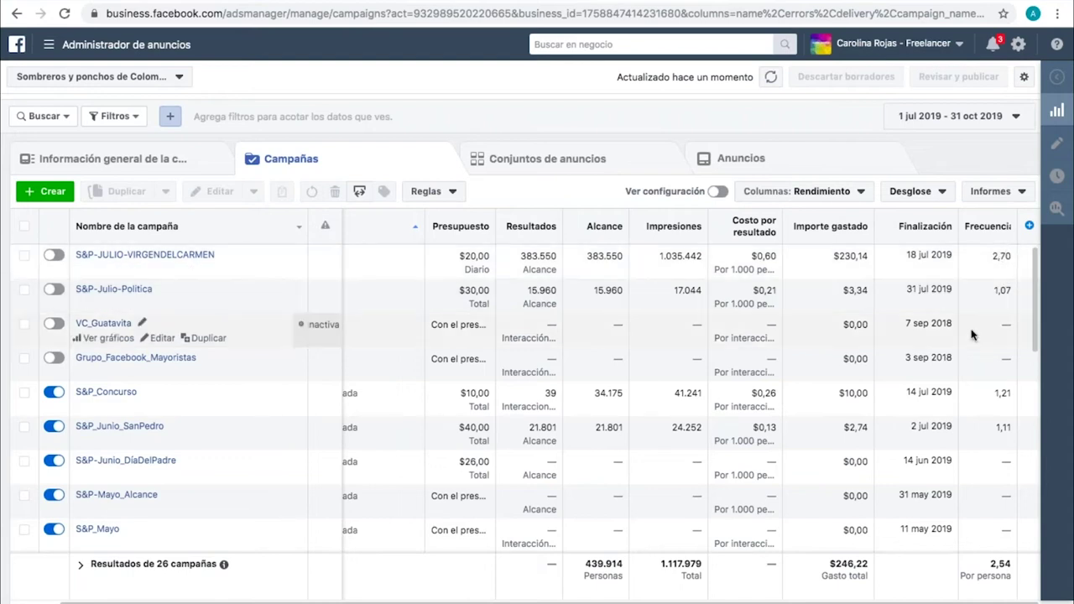
{"action": "scroll", "coordinate": [972, 335], "scroll_direction": "left", "scroll_amount": 1}
{"action": "scroll", "coordinate": [972, 336], "scroll_direction": "down", "scroll_amount": 1}
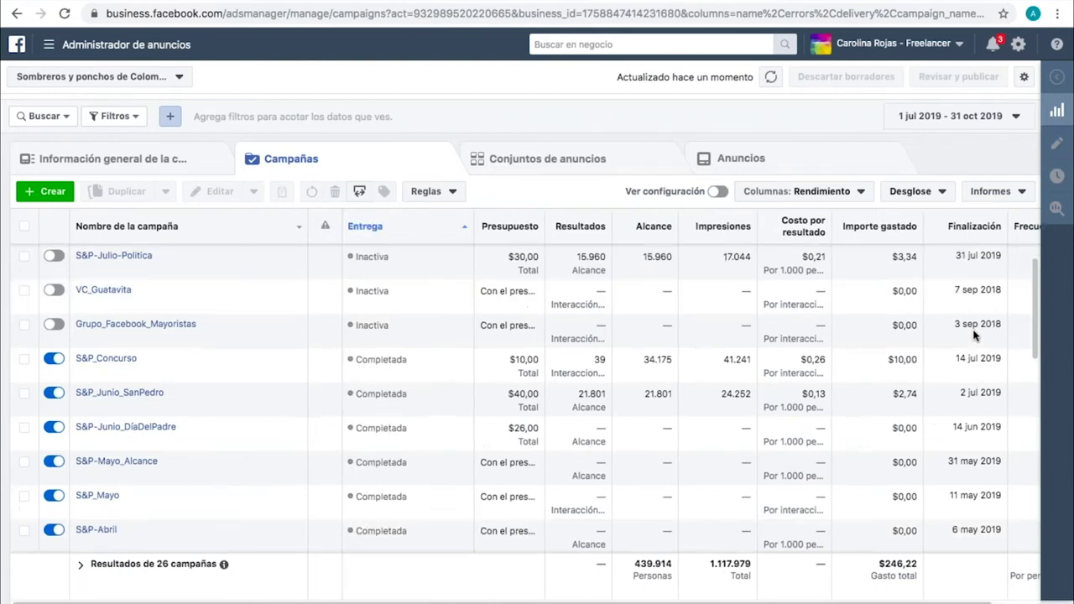
{"action": "scroll", "coordinate": [835, 445], "scroll_direction": "up", "scroll_amount": 1}
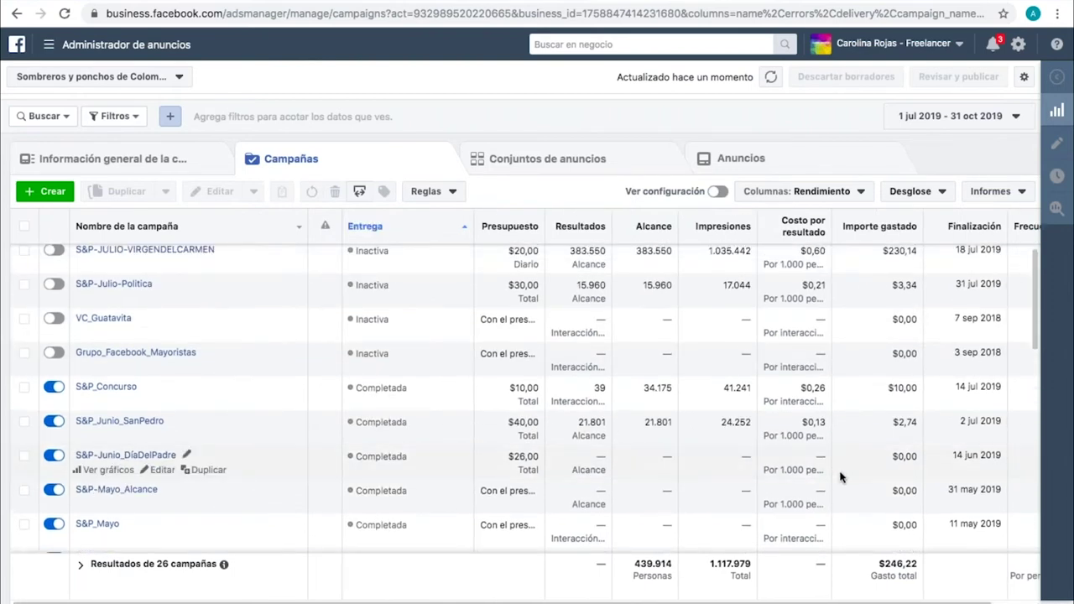
{"action": "scroll", "coordinate": [840, 477], "scroll_direction": "up", "scroll_amount": 1}
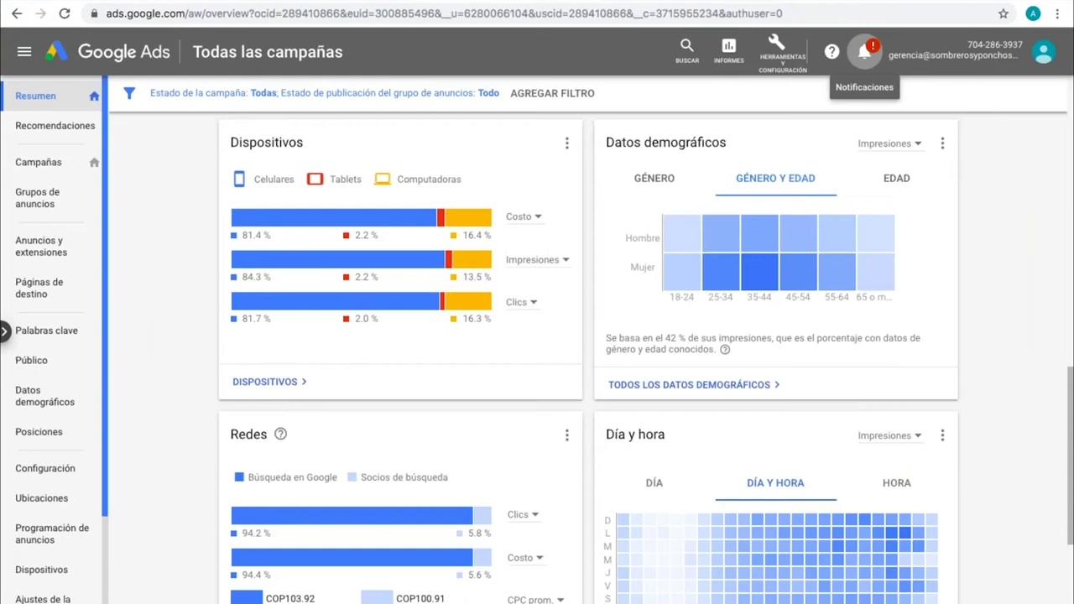
In Google Ads, examine the campaign and ad group lists and the auction insights across all campaigns
{"action": "left_click", "coordinate": [56, 205]}
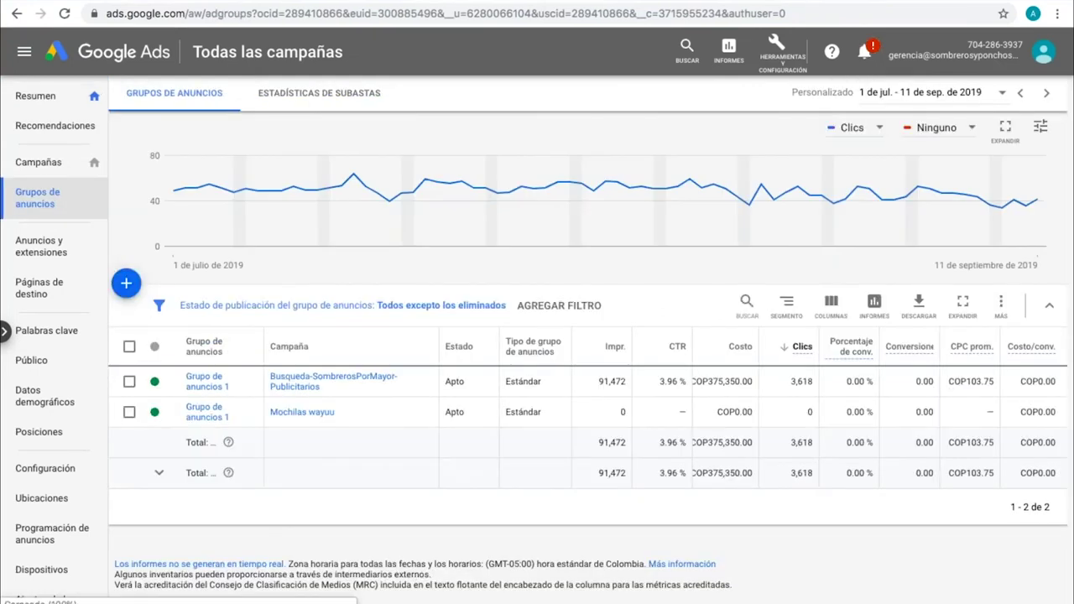
{"action": "left_click", "coordinate": [319, 112]}
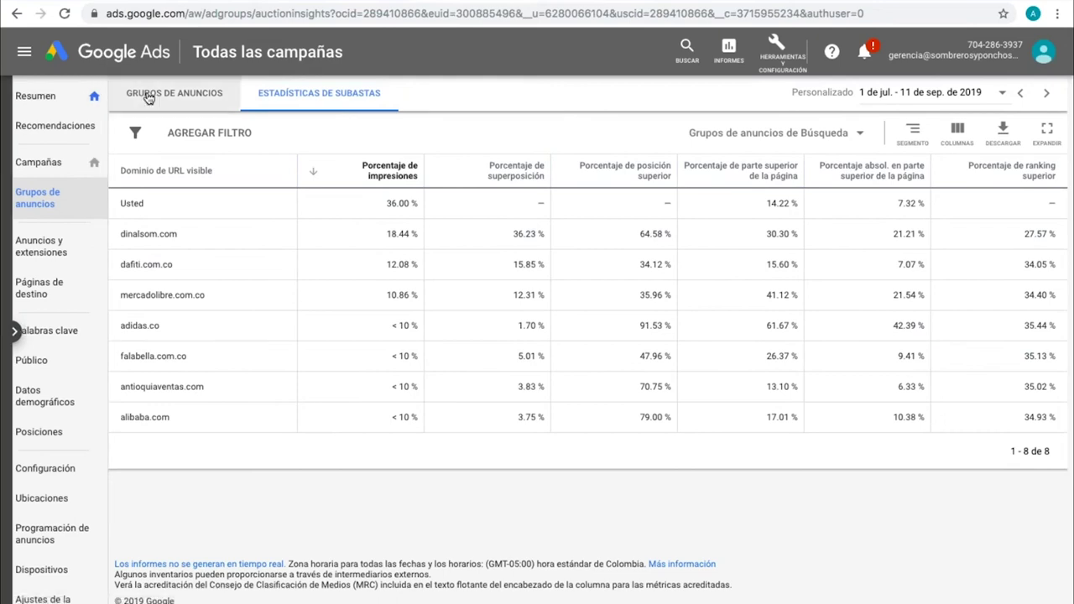
{"action": "left_click", "coordinate": [120, 53]}
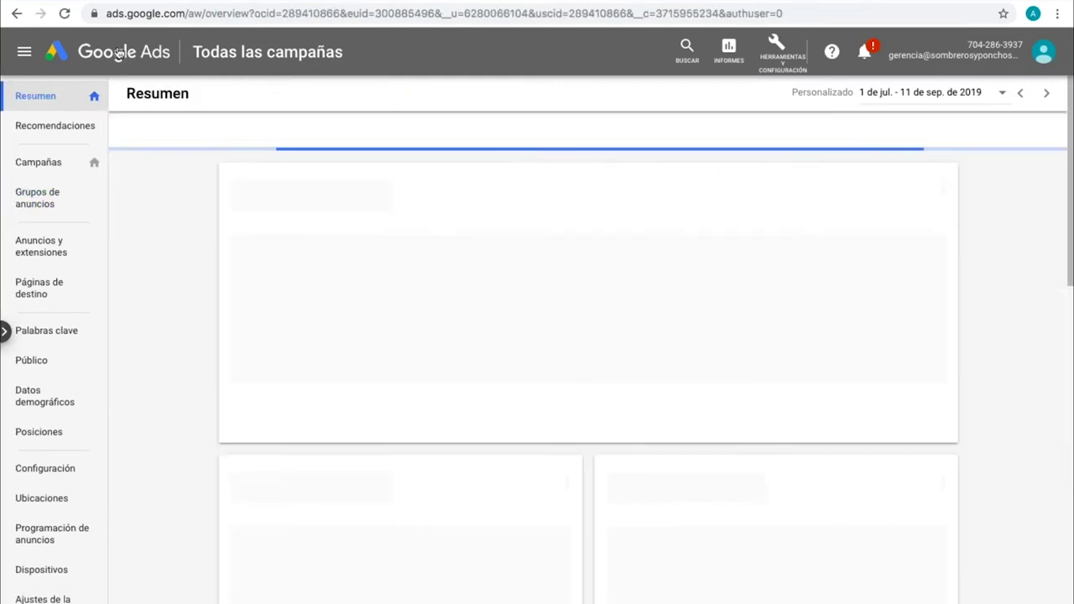
{"action": "left_click", "coordinate": [38, 166]}
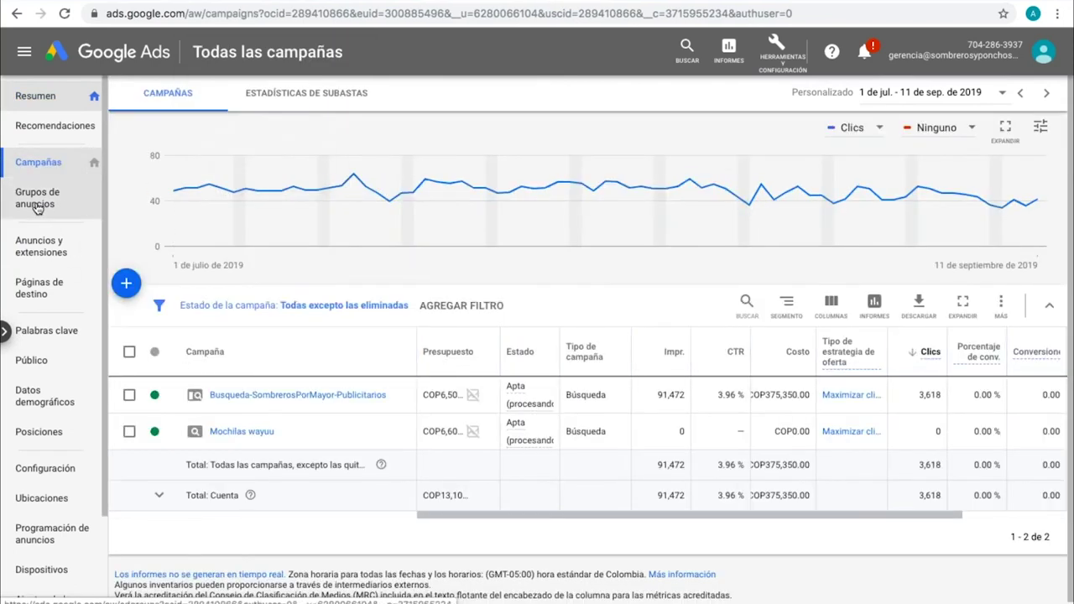
{"action": "left_click", "coordinate": [36, 201]}
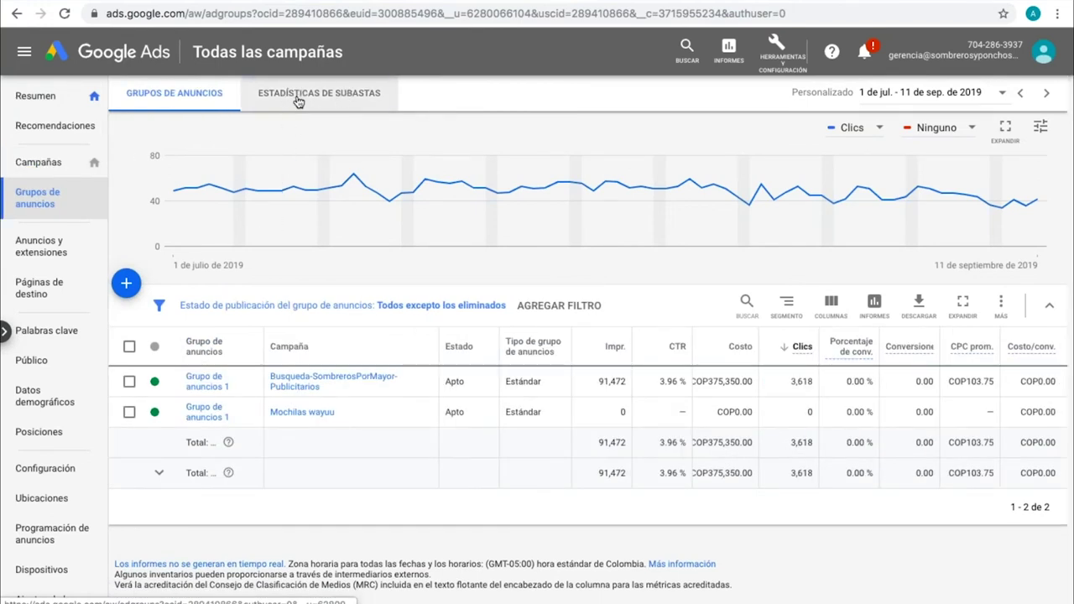
{"action": "left_click", "coordinate": [298, 102]}
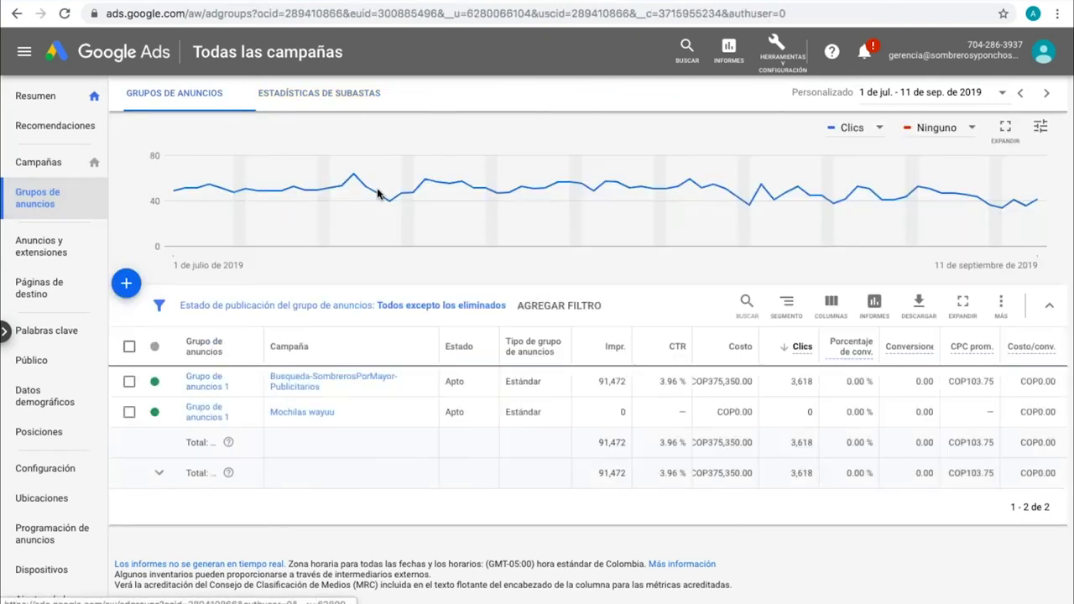
Open the ad group of the Busqueda-SombrerosPorMayor-Publicitarios campaign and examine its ads, keywords and keyword auction insights
{"action": "left_click", "coordinate": [207, 381]}
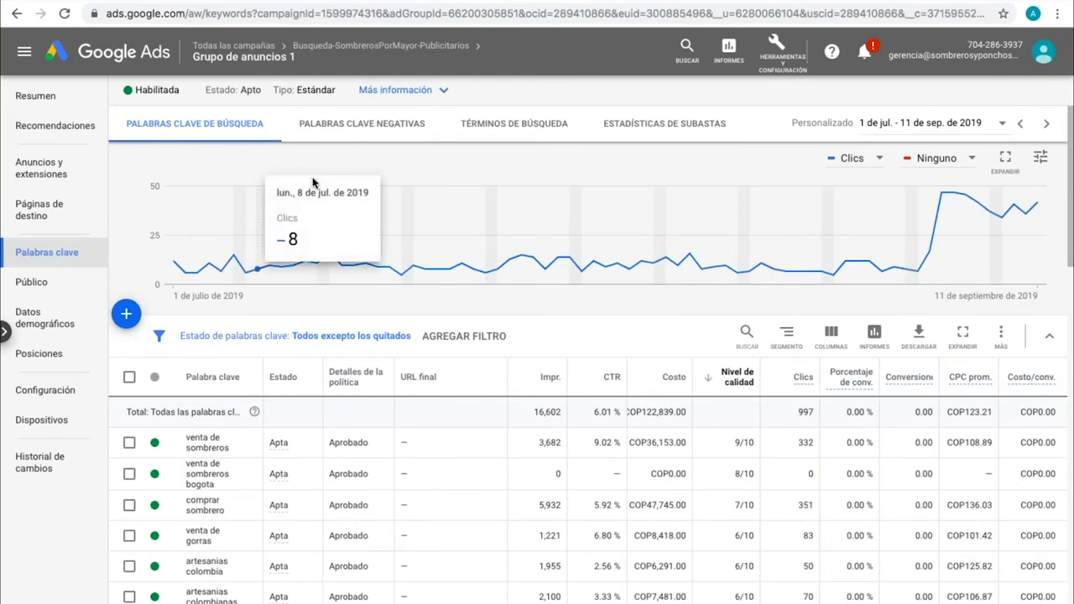
{"action": "left_click", "coordinate": [686, 126]}
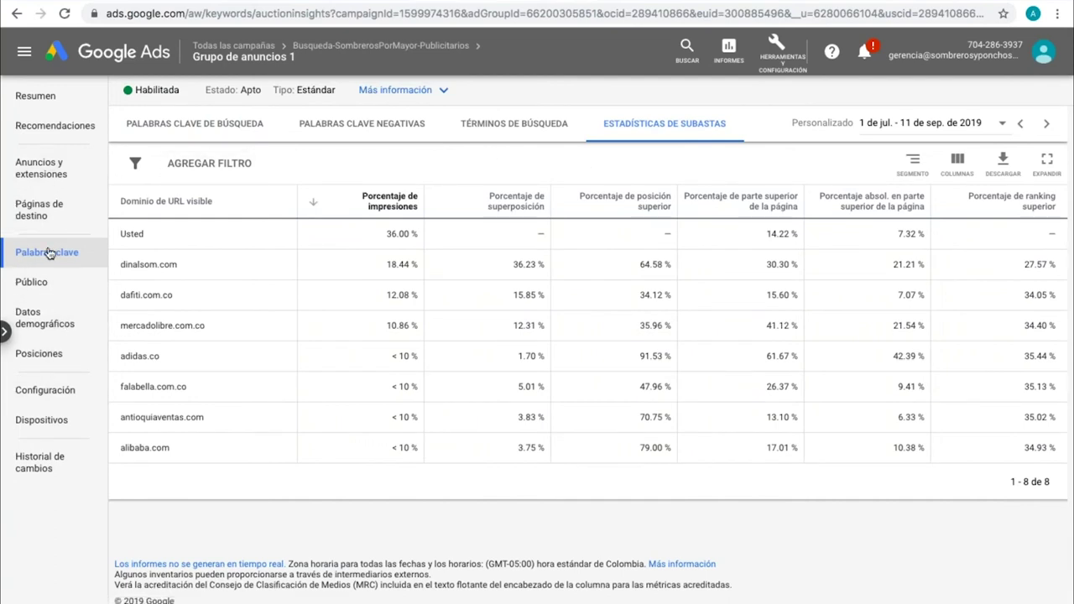
{"action": "left_click", "coordinate": [48, 186]}
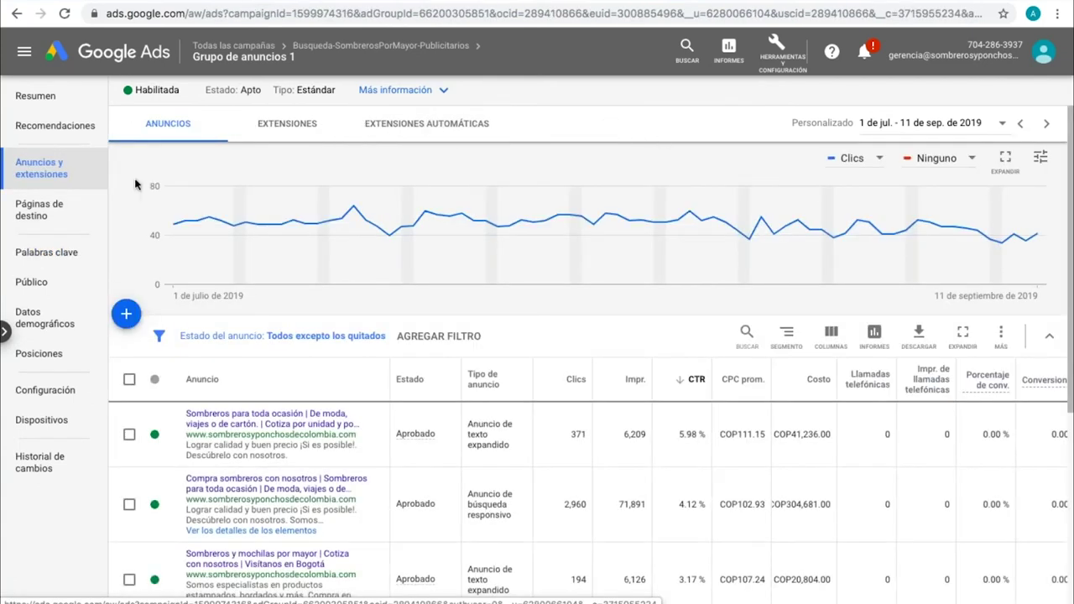
{"action": "left_click", "coordinate": [52, 265]}
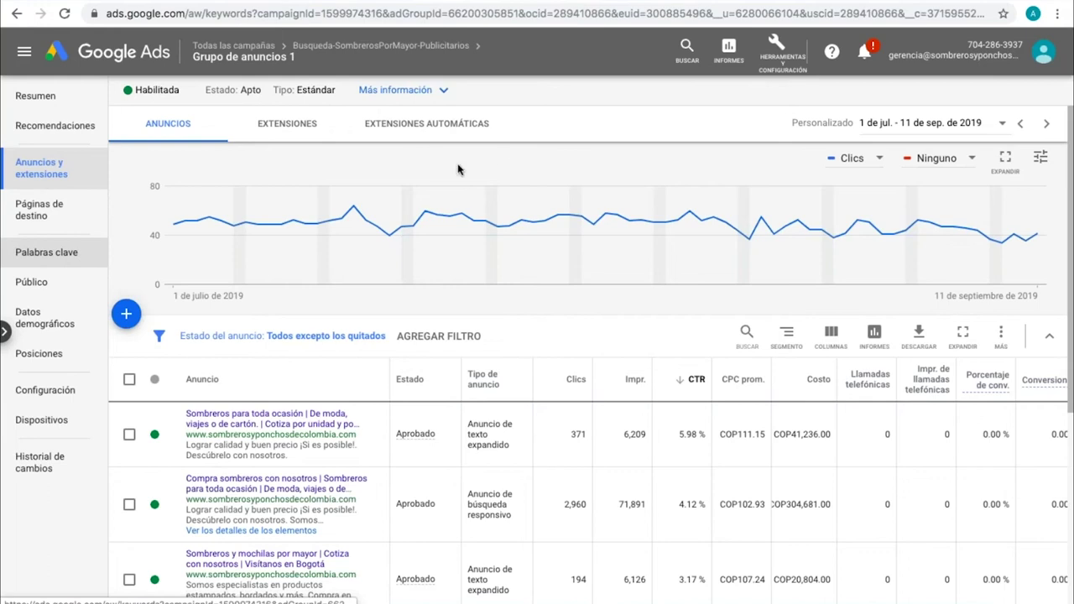
{"action": "left_click", "coordinate": [697, 130]}
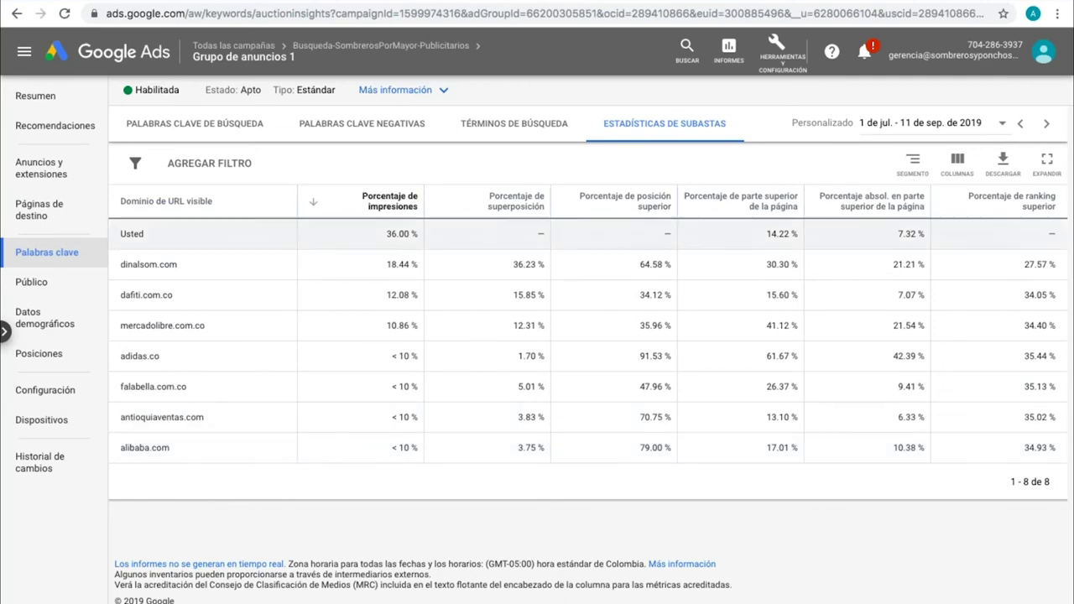
Sort the auction insights by Porcentaje de posición superior, check the date range options, and return to the account overview
{"action": "left_click", "coordinate": [593, 194]}
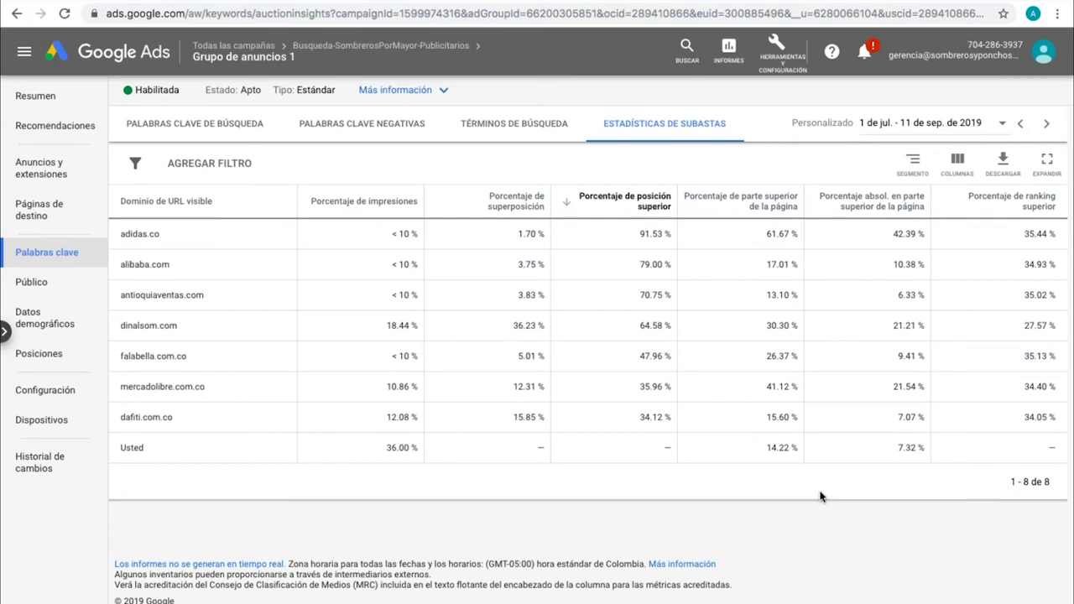
{"action": "left_click", "coordinate": [934, 127]}
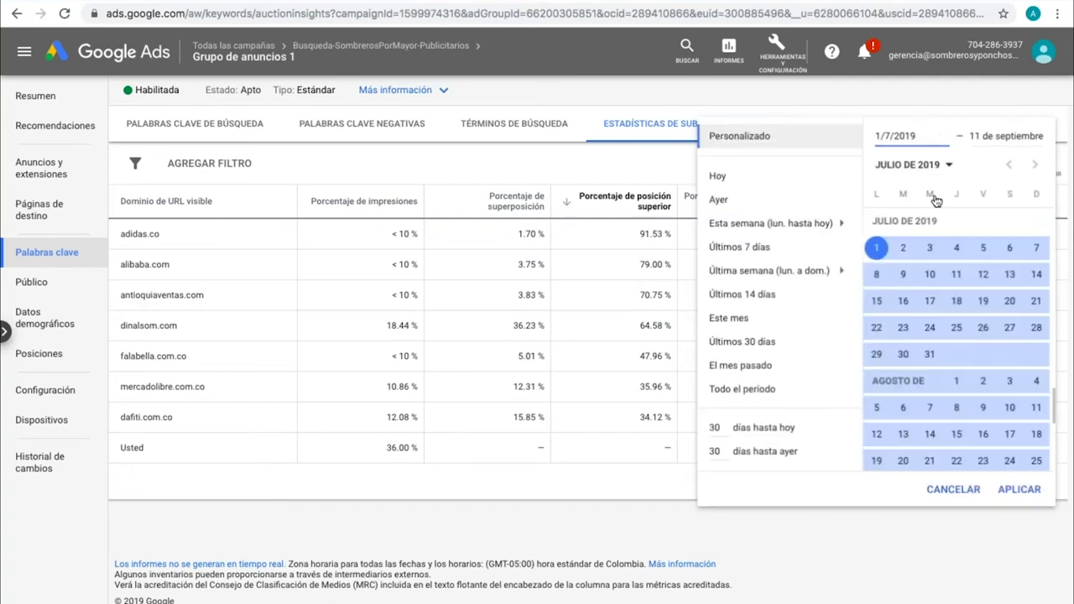
{"action": "left_click", "coordinate": [954, 491]}
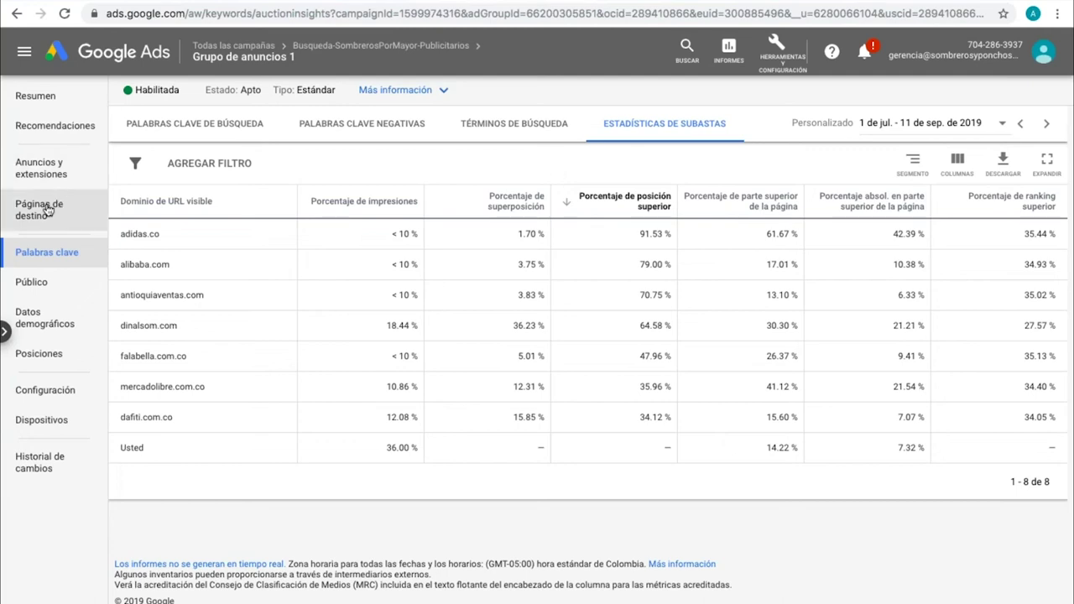
{"action": "left_click", "coordinate": [109, 65]}
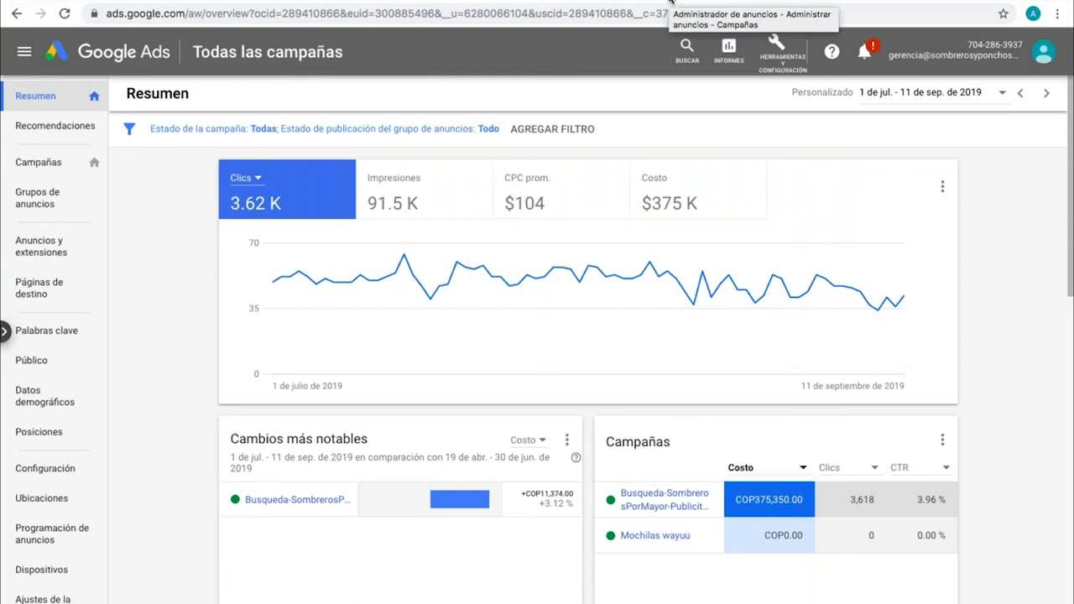
Switch to Facebook Ads Manager, resume the saved Mochilaswayuu campaign draft, and show its ad set settings for audience and placements
{"action": "left_click", "coordinate": [670, 2]}
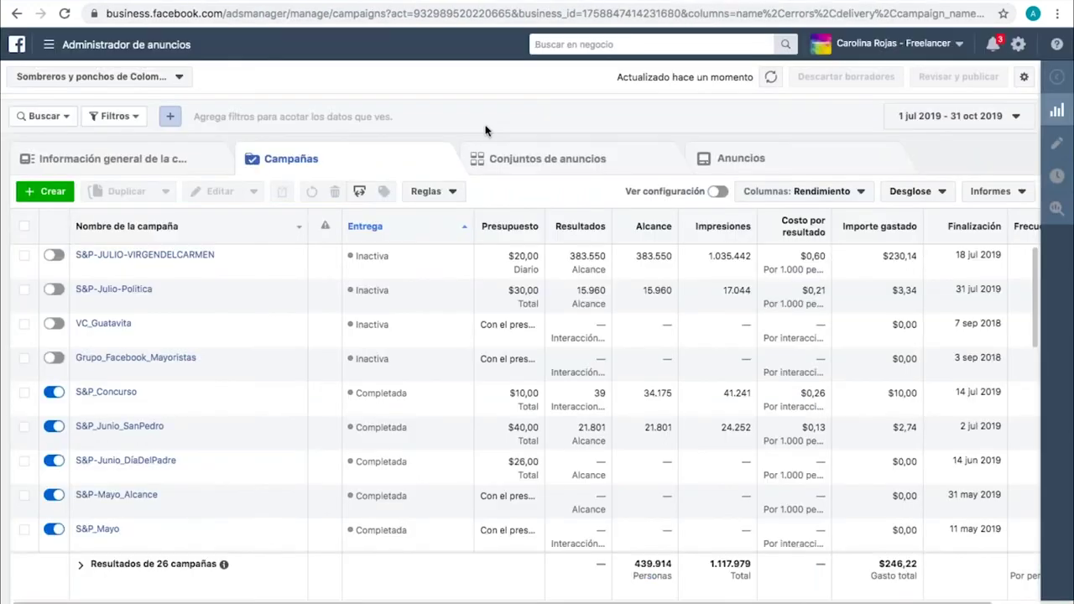
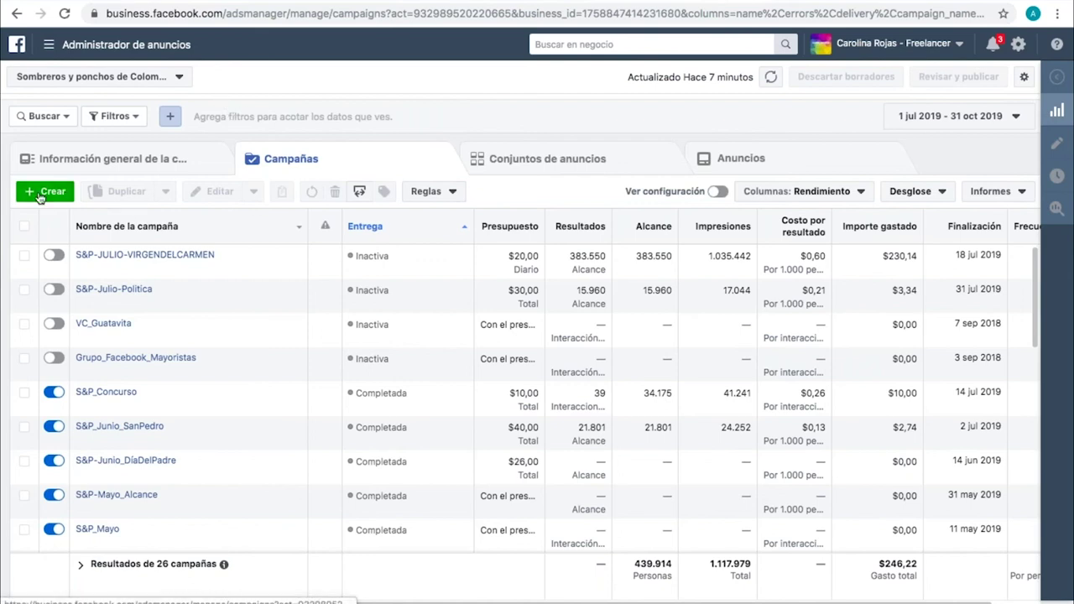
{"action": "left_click", "coordinate": [37, 194]}
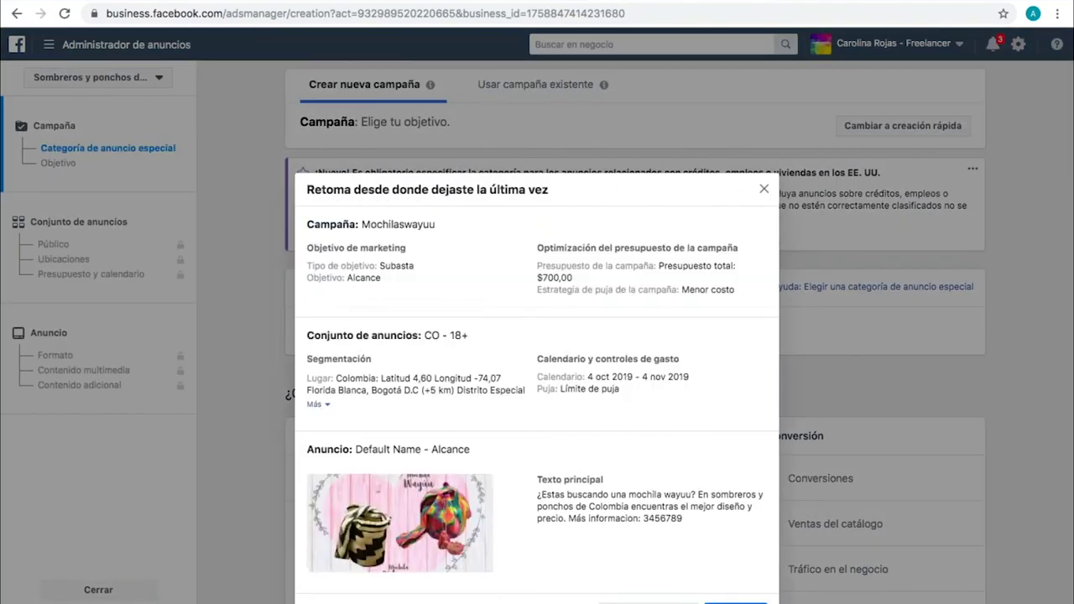
{"action": "left_click", "coordinate": [731, 566]}
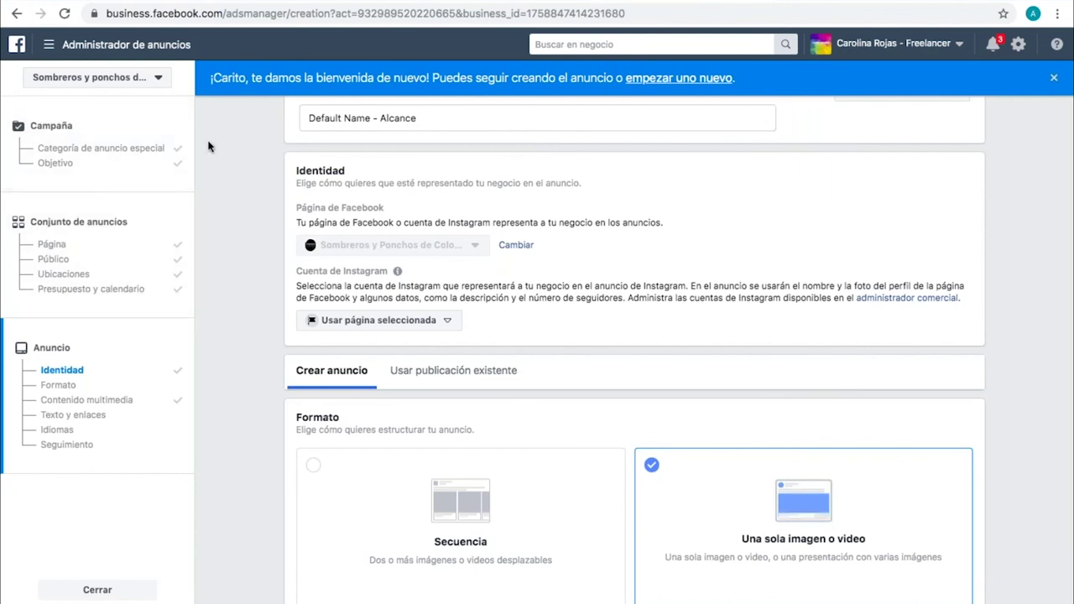
{"action": "left_click", "coordinate": [80, 274]}
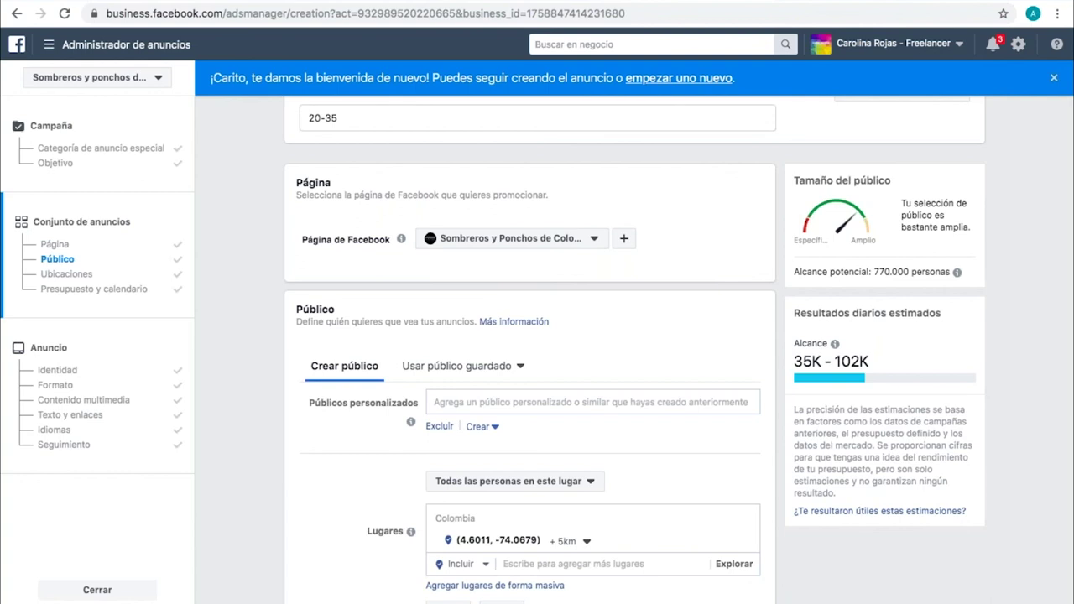
Leave Facebook and search Google in a new browser tab for "cupon google adwors"
{"action": "left_click", "coordinate": [483, 2]}
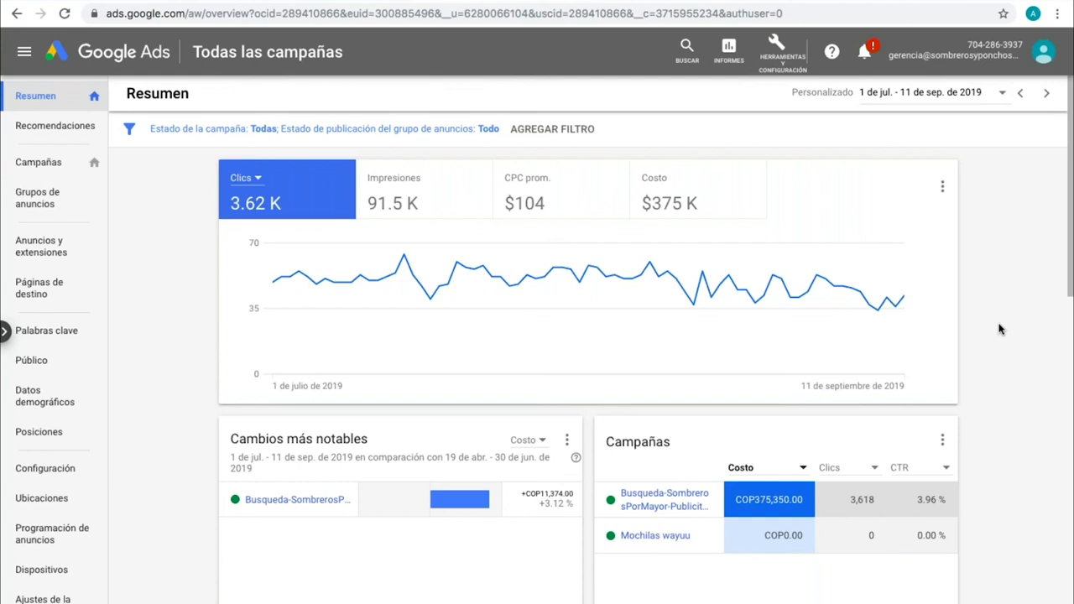
{"action": "key", "text": "ctrl+t"}
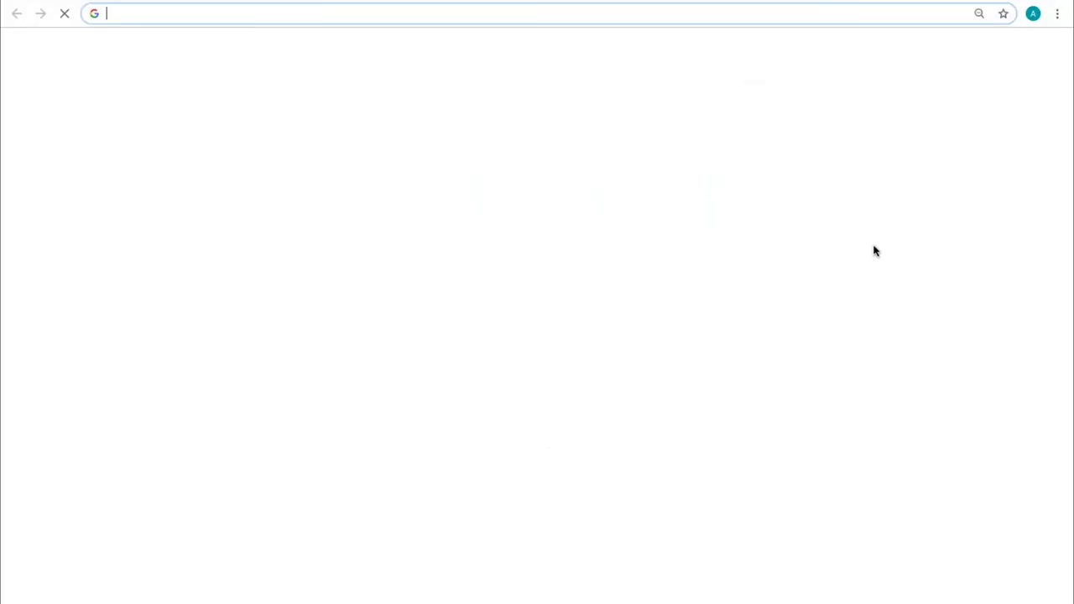
{"action": "type", "text": "cupon google"}
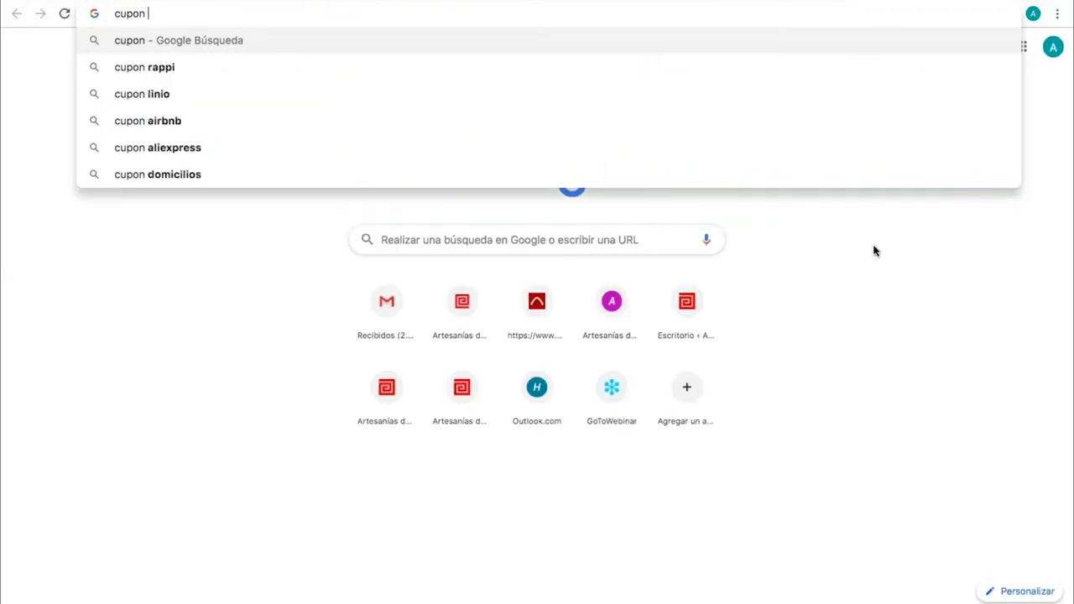
{"action": "key", "text": "Return"}
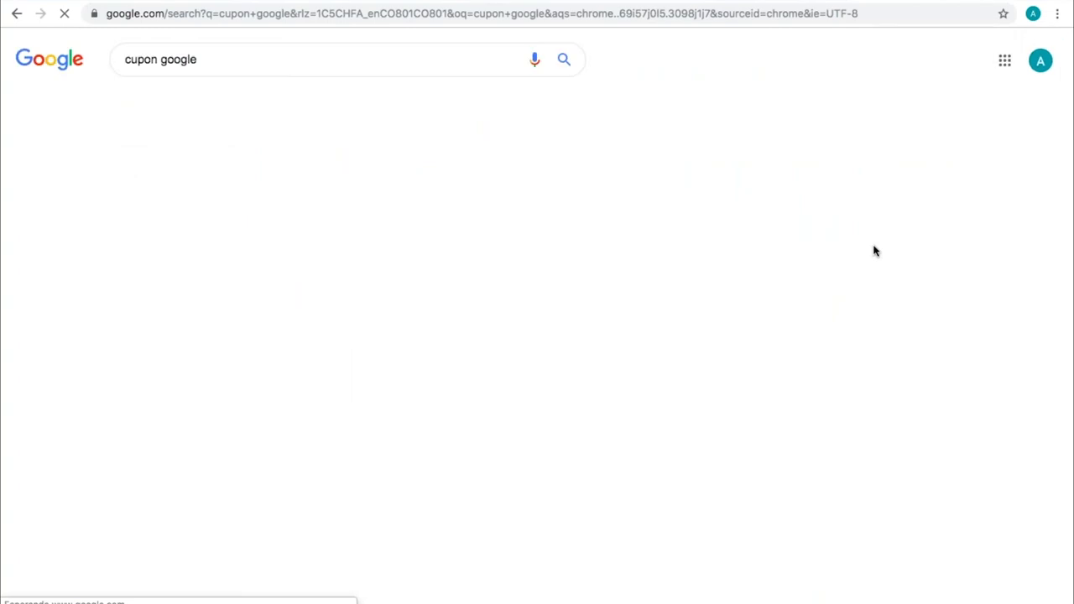
{"action": "left_click", "coordinate": [250, 64]}
{"action": "type", "text": "adwors"}
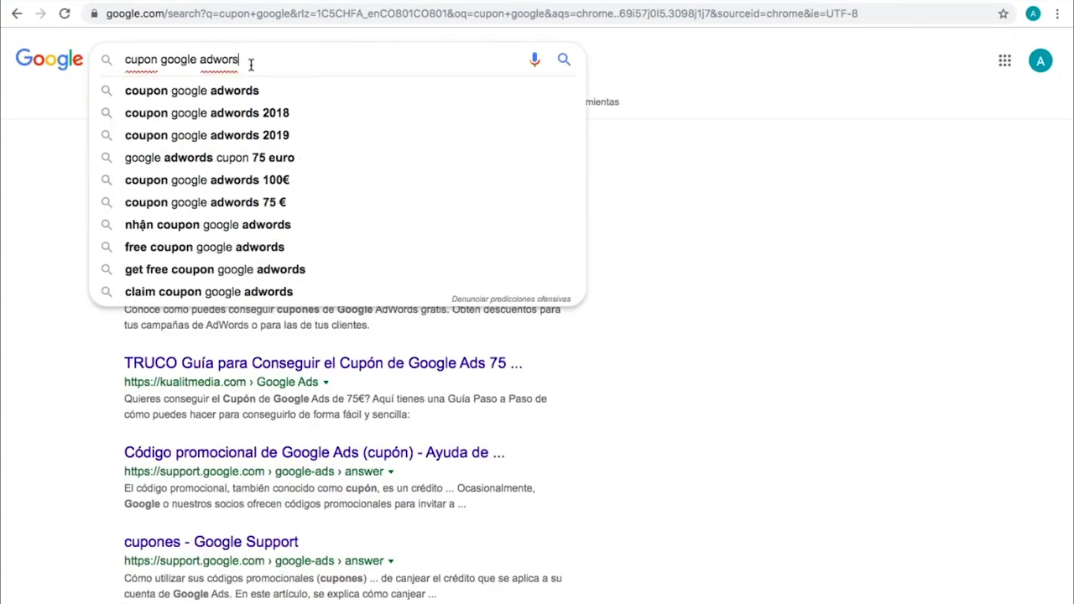
{"action": "key", "text": "Return"}
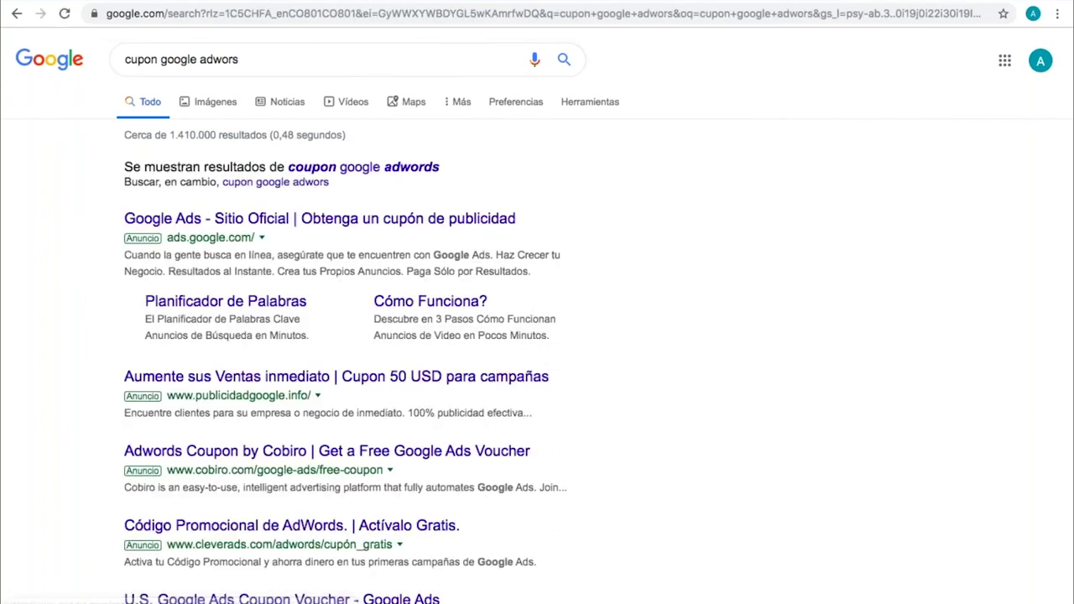
Open the official Google Ads coupon offer from the results, review it, and leave the page
{"action": "left_click", "coordinate": [343, 222]}
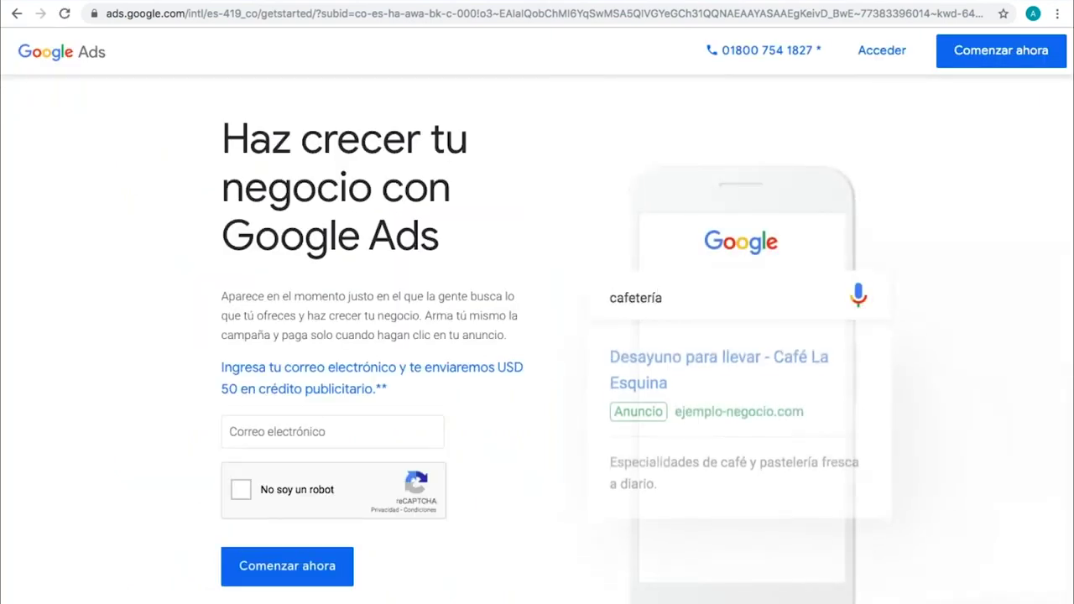
{"action": "scroll", "coordinate": [553, 436], "scroll_direction": "down", "scroll_amount": 1}
{"action": "left_click", "coordinate": [17, 13]}
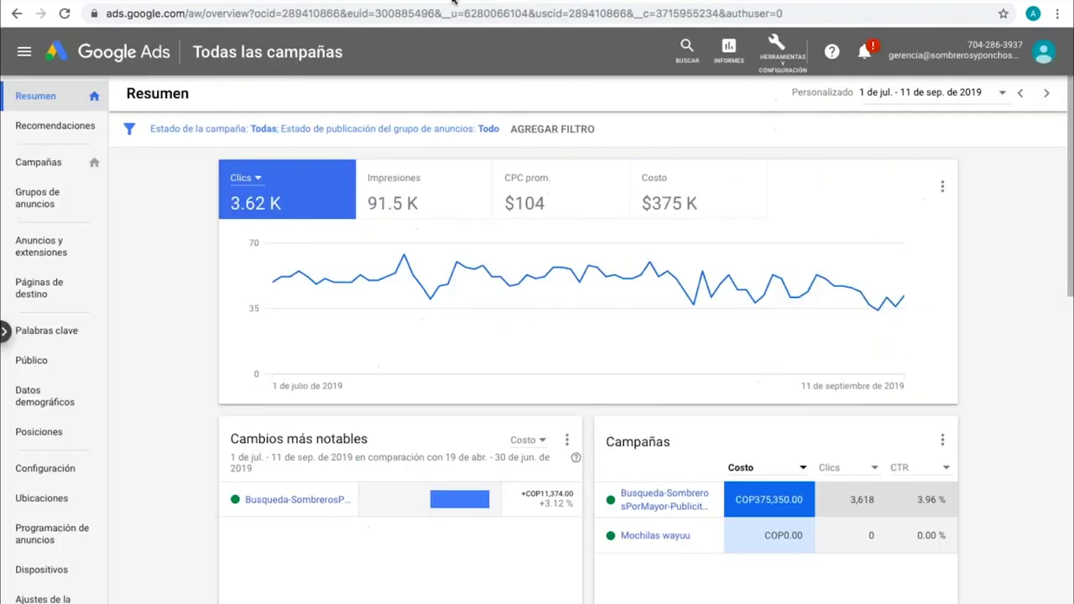
Show the tools and settings in Google Ads, and switch to Facebook Ads Manager to show its available tools
{"action": "left_click", "coordinate": [773, 53]}
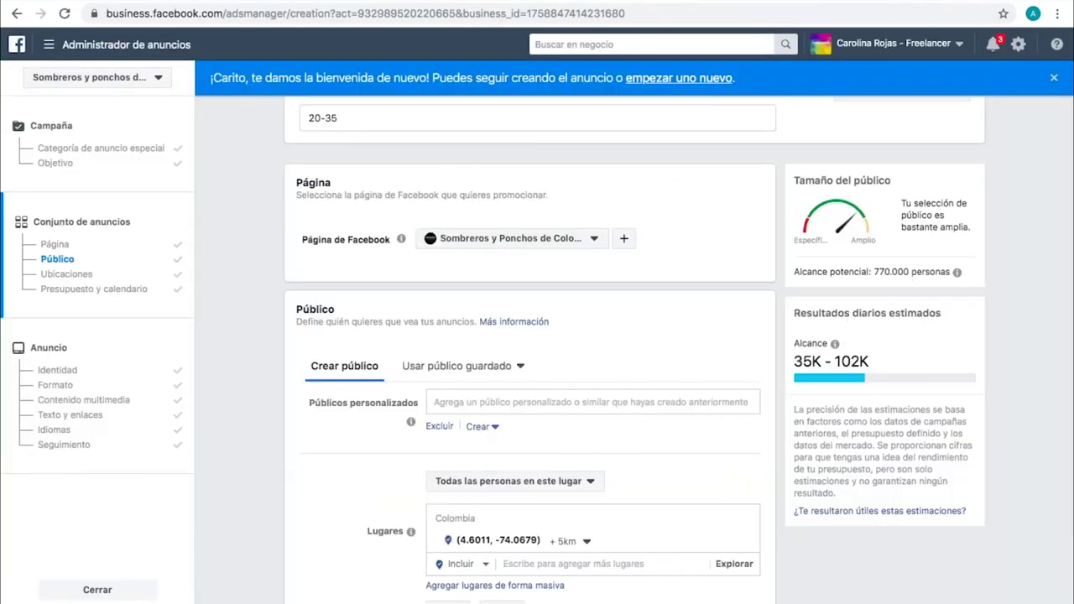
{"action": "left_click", "coordinate": [114, 43]}
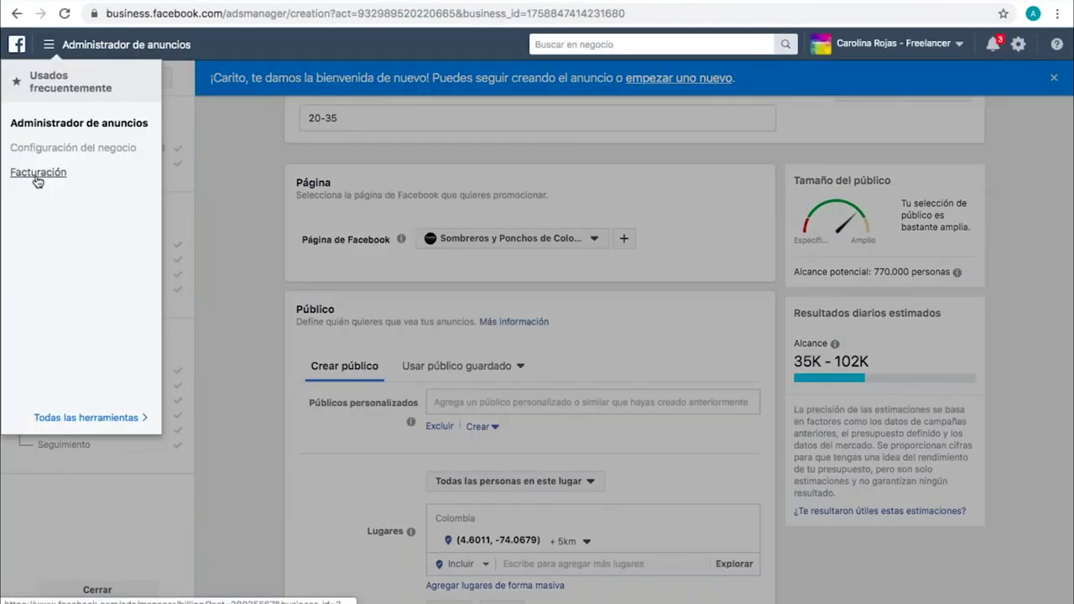